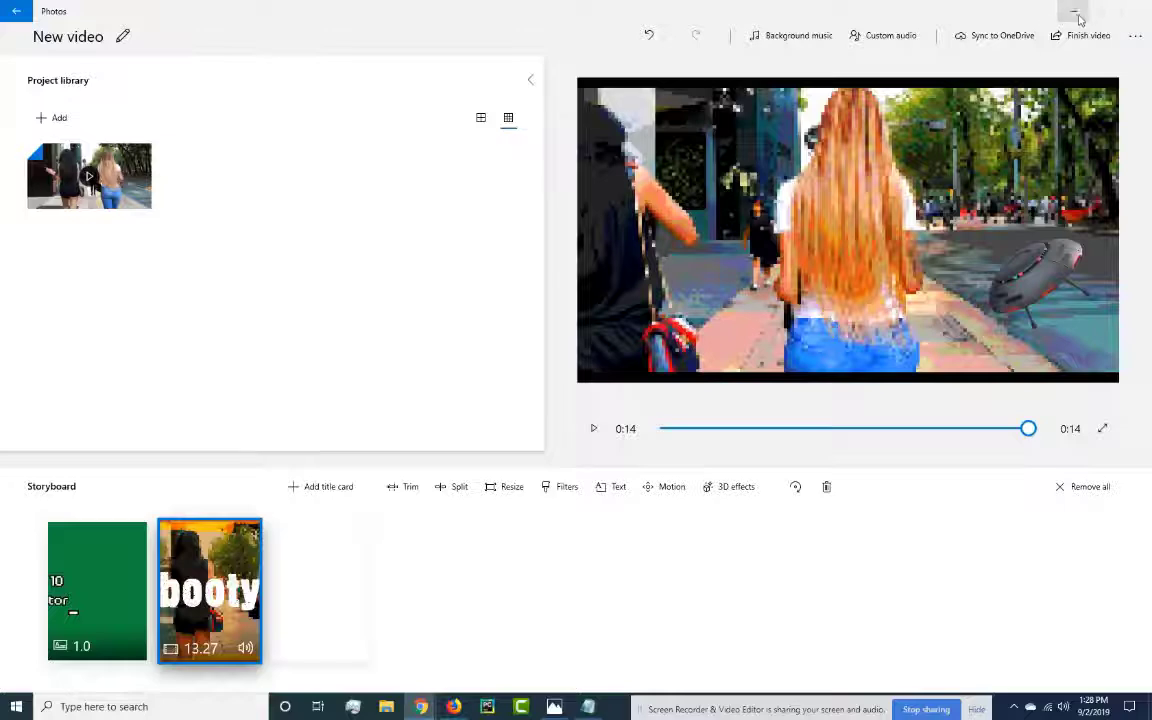
click(112, 706)
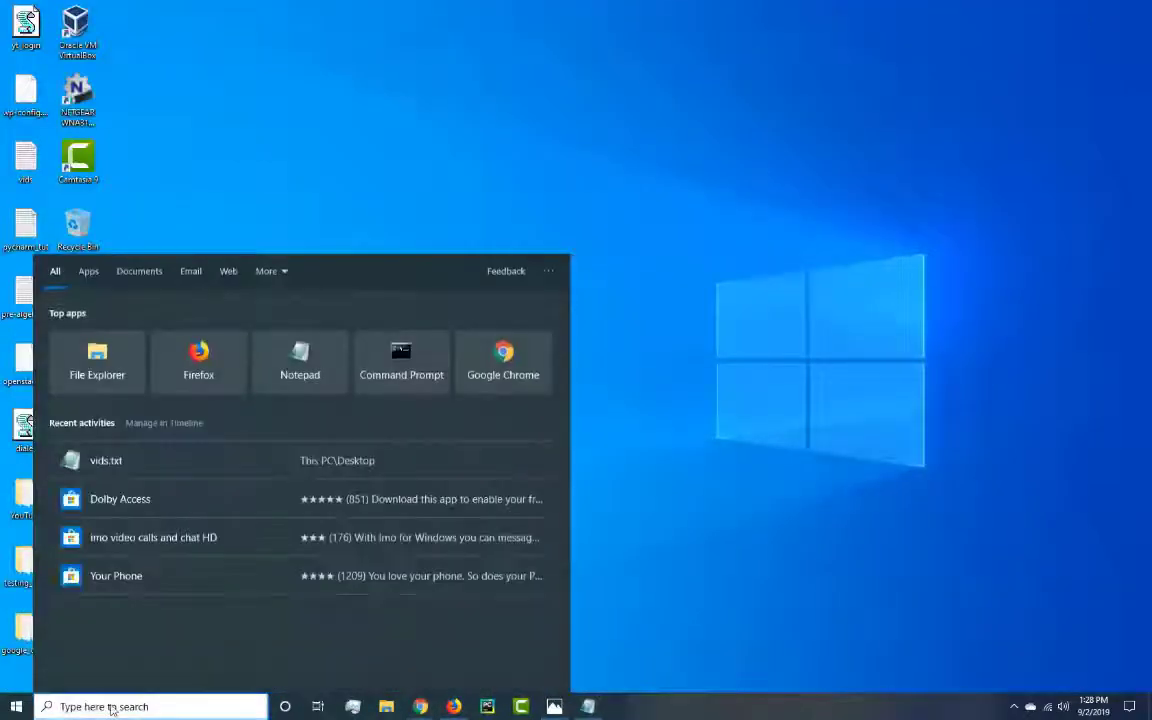
text(video)
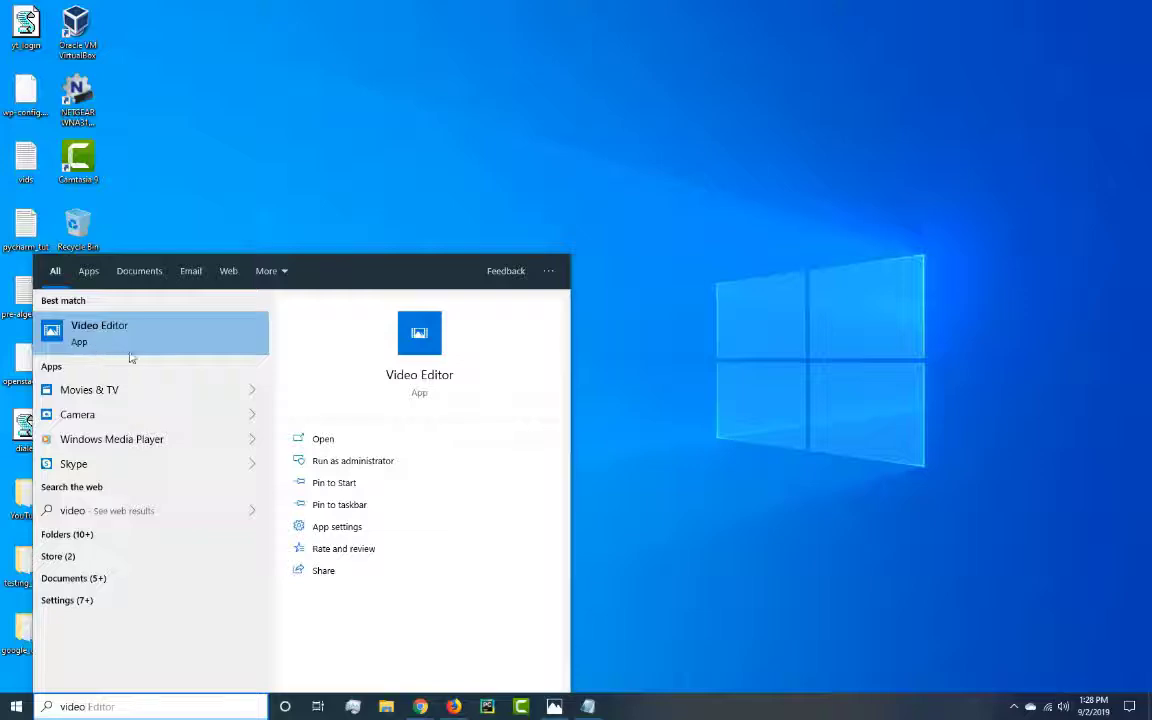
click(111, 345)
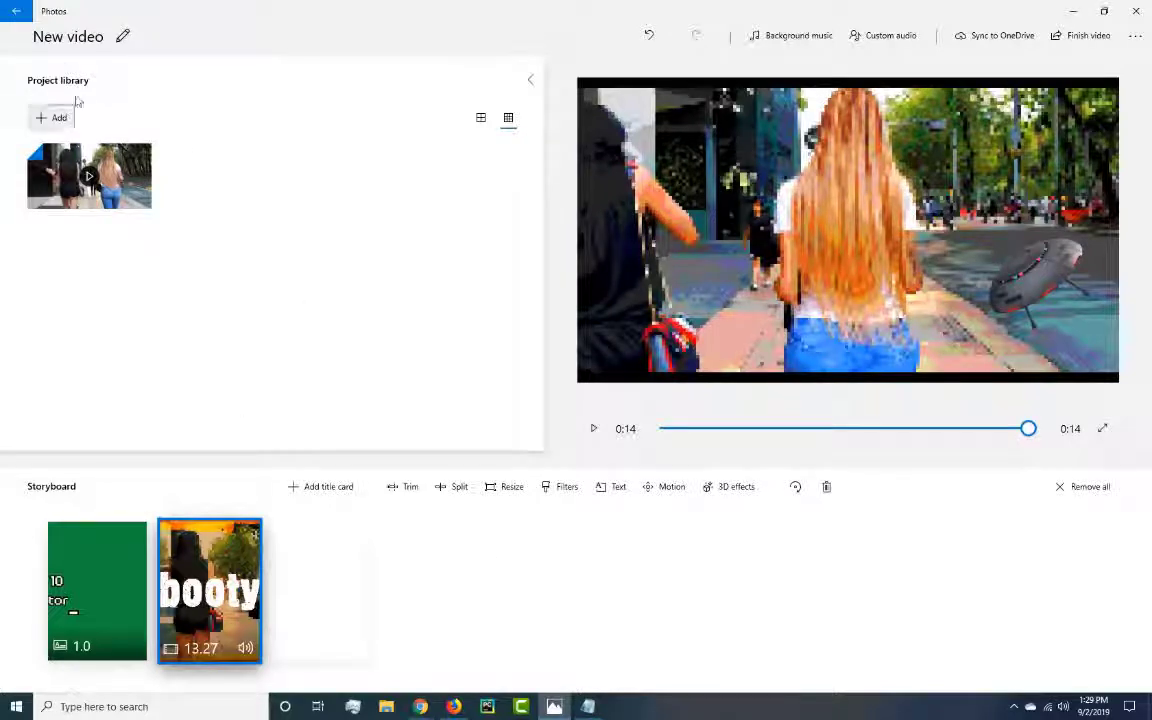
Close the existing project, relaunch Video Editor from a search for "video", and start a blank project named New video.
click(1137, 11)
click(147, 707)
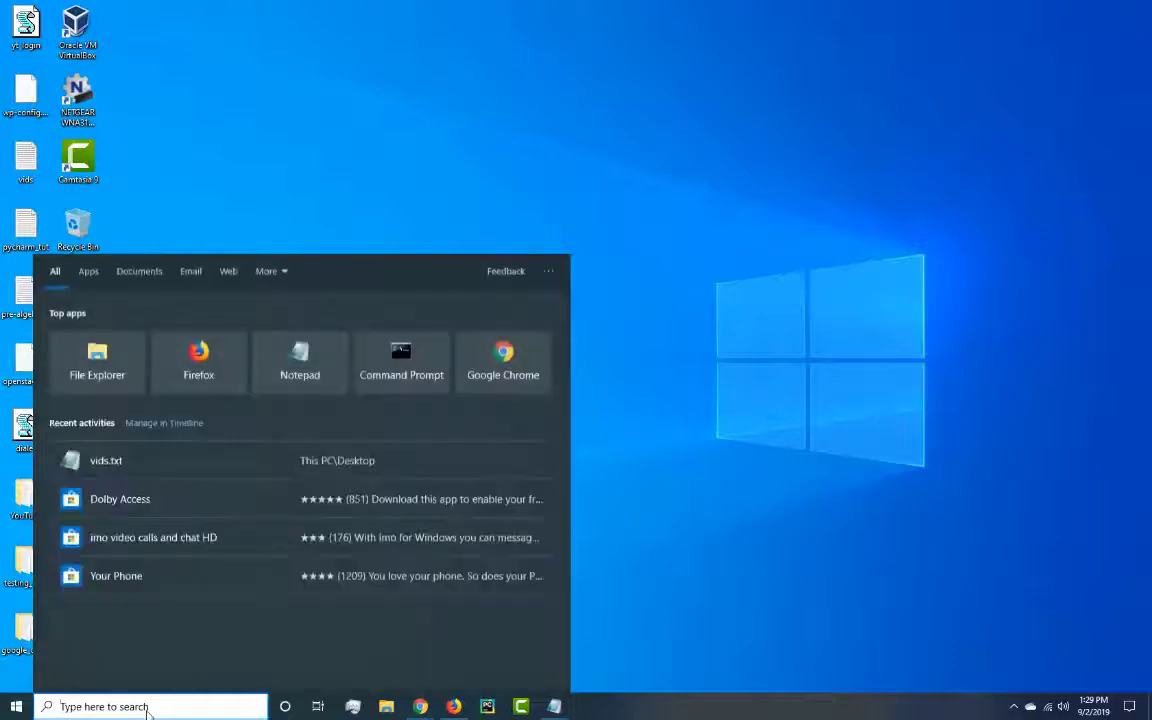
text(video)
click(100, 326)
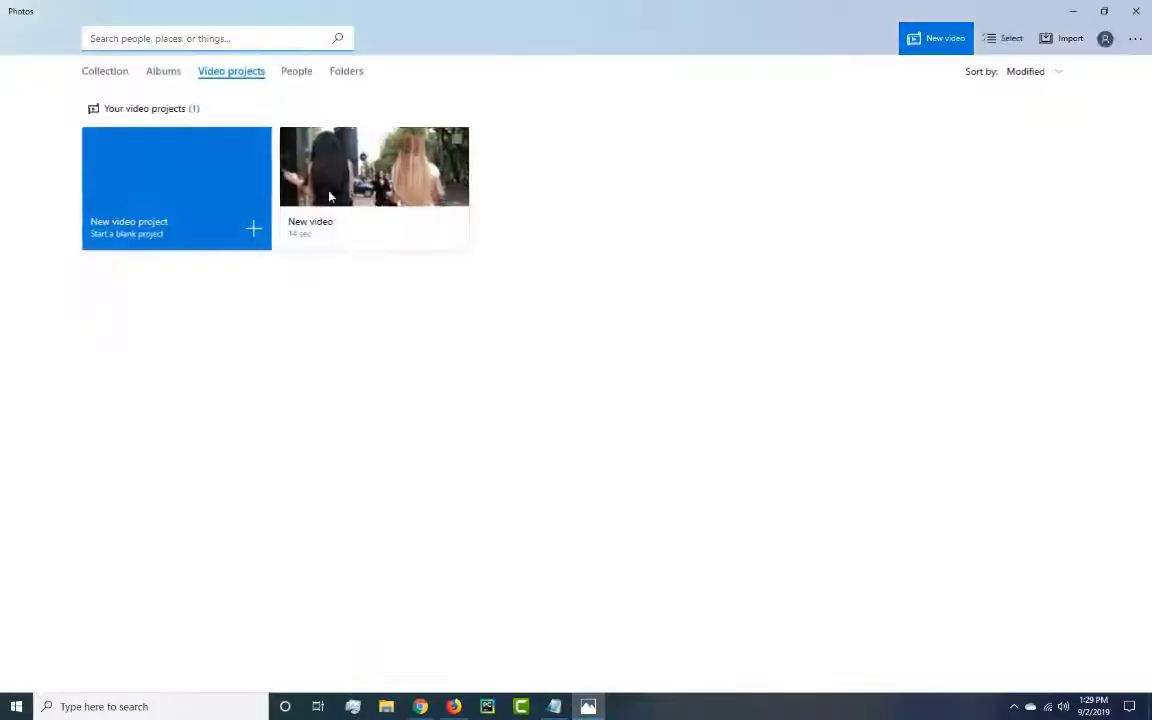
click(192, 207)
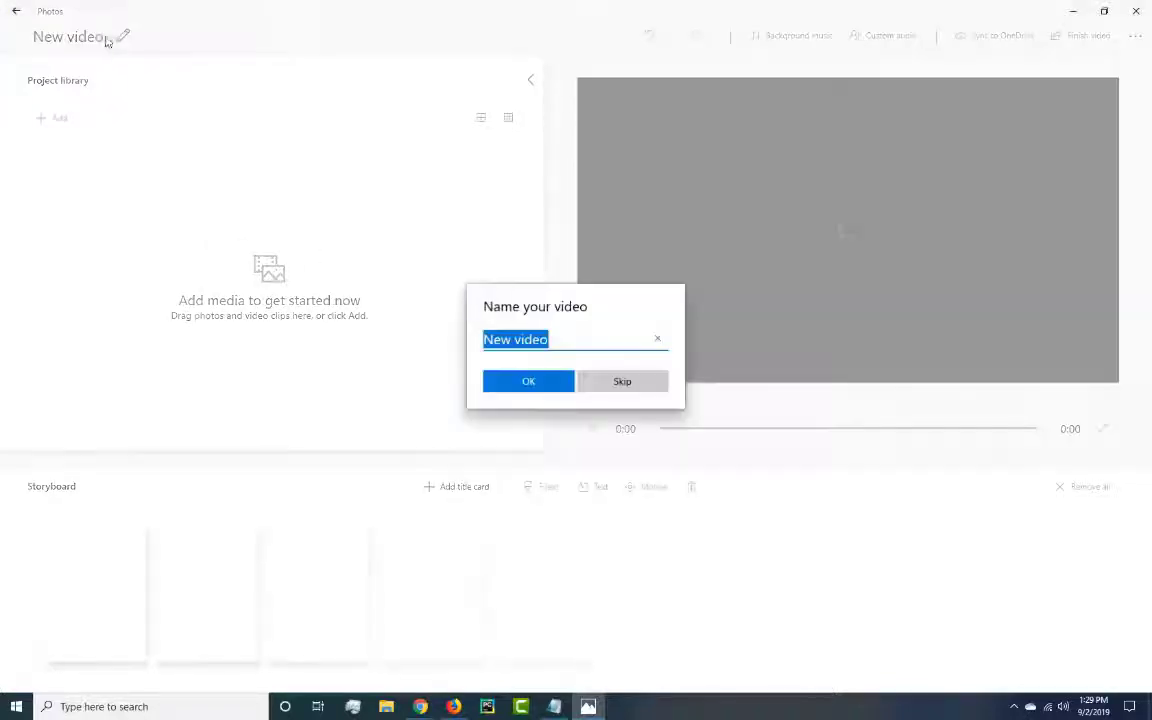
click(527, 381)
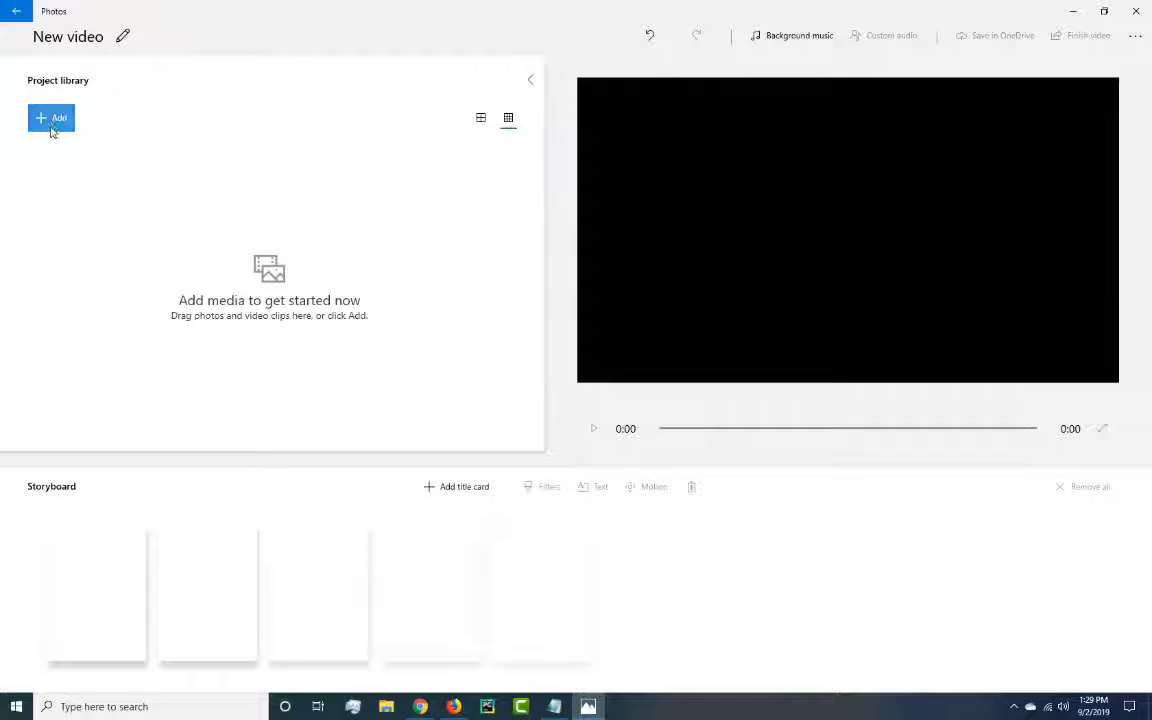
click(52, 120)
click(70, 150)
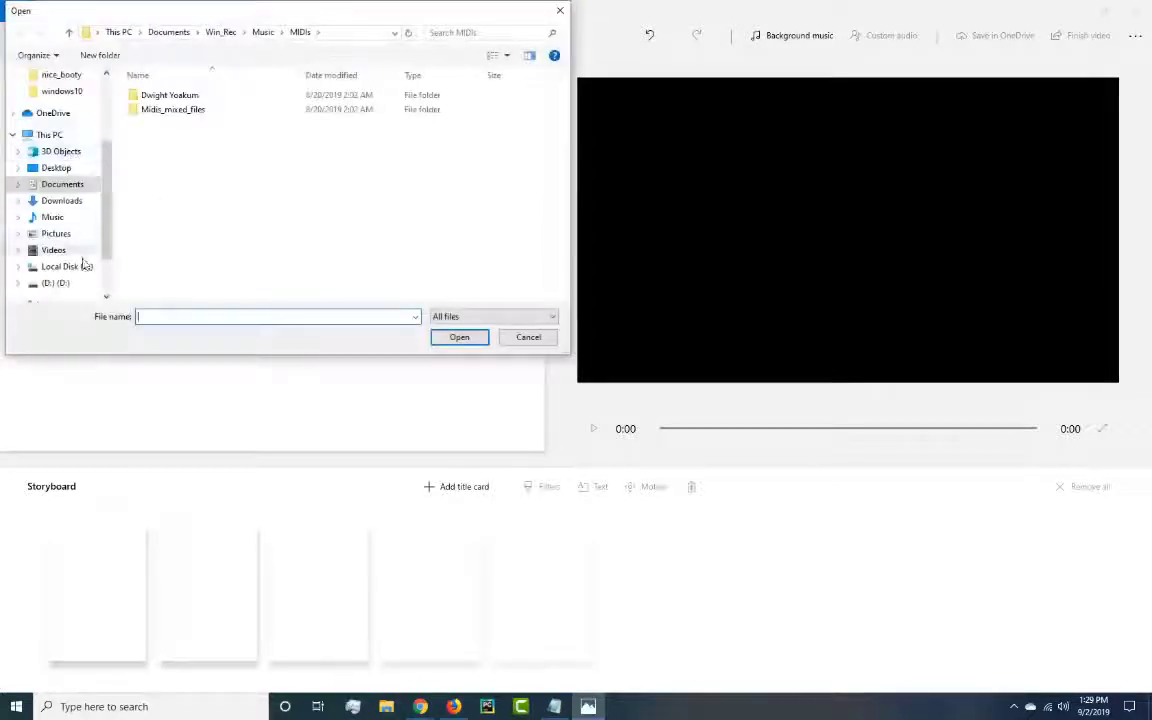
scroll(55, 235, down, 2)
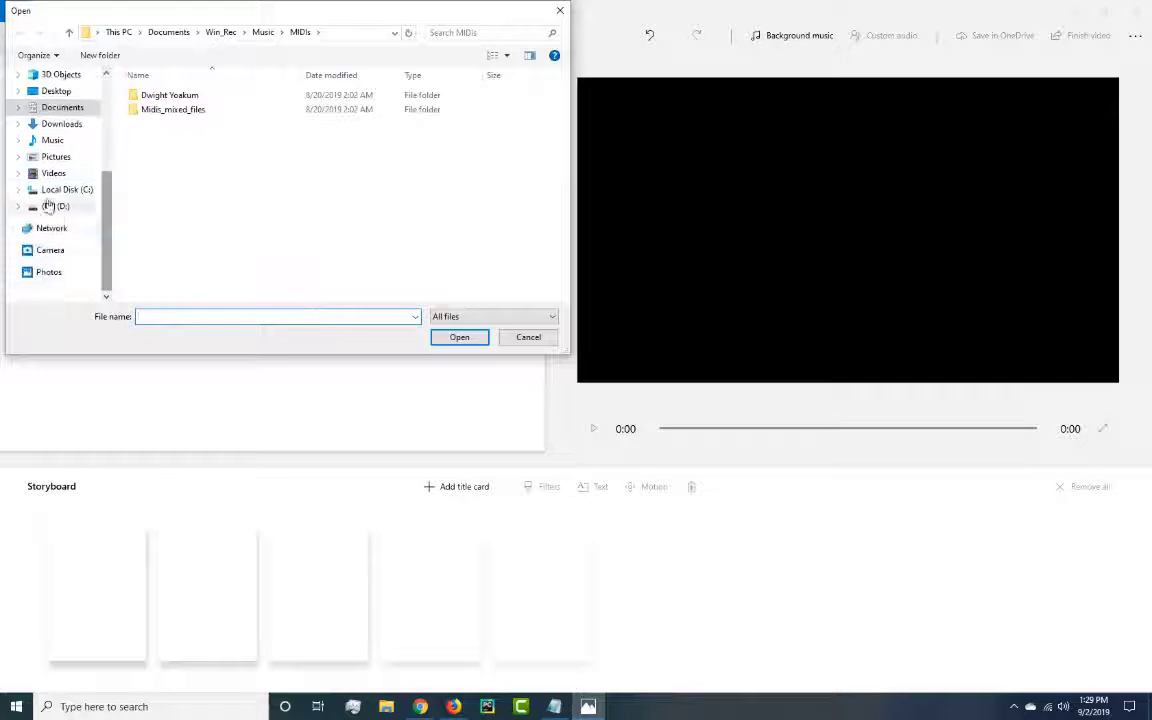
click(529, 338)
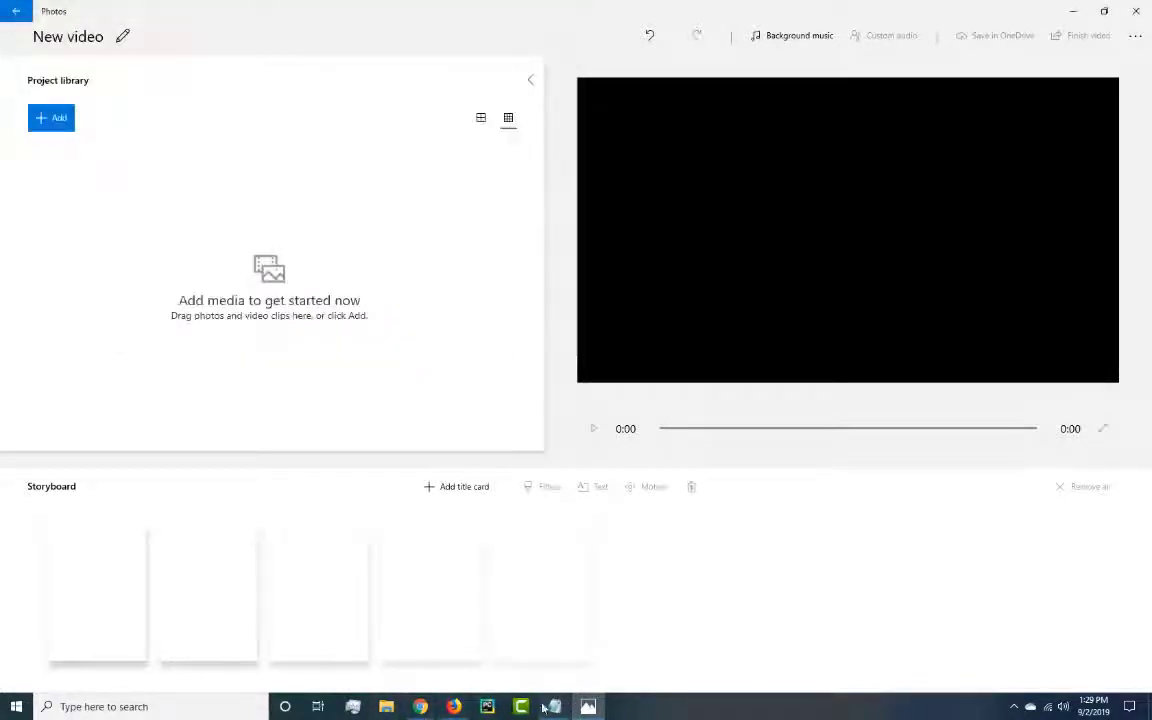
Switch to File Explorer, open the windows10 videos folder and play the testBooty2 video.
click(1073, 11)
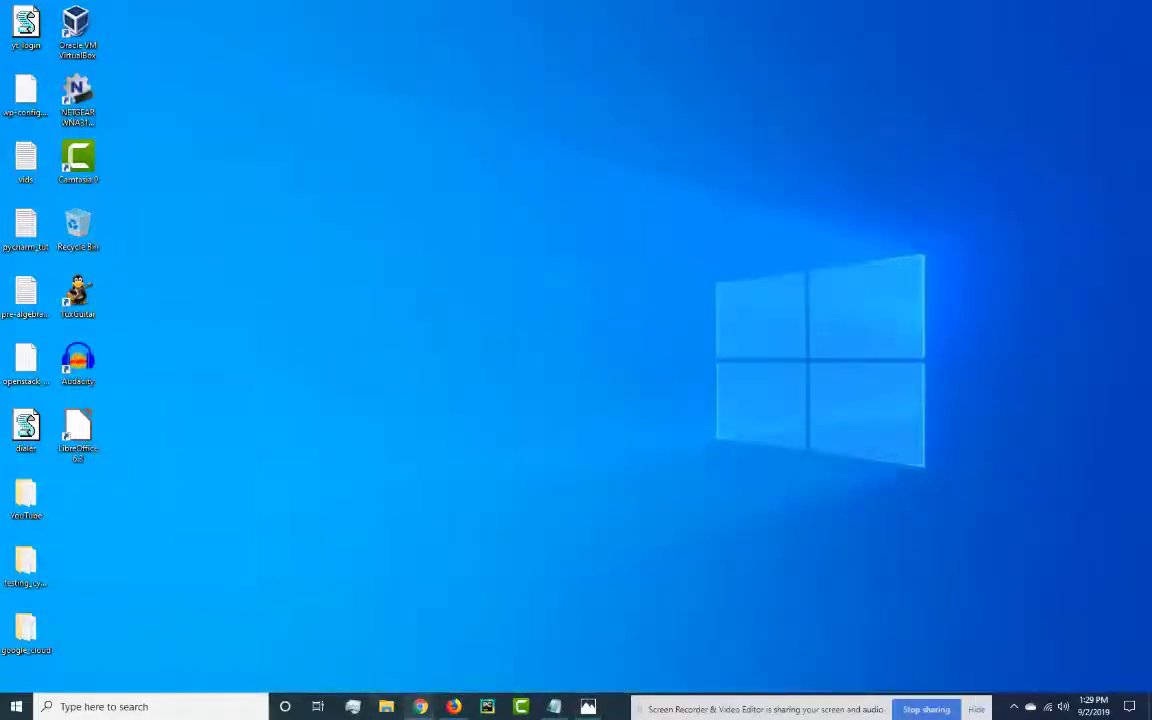
click(386, 706)
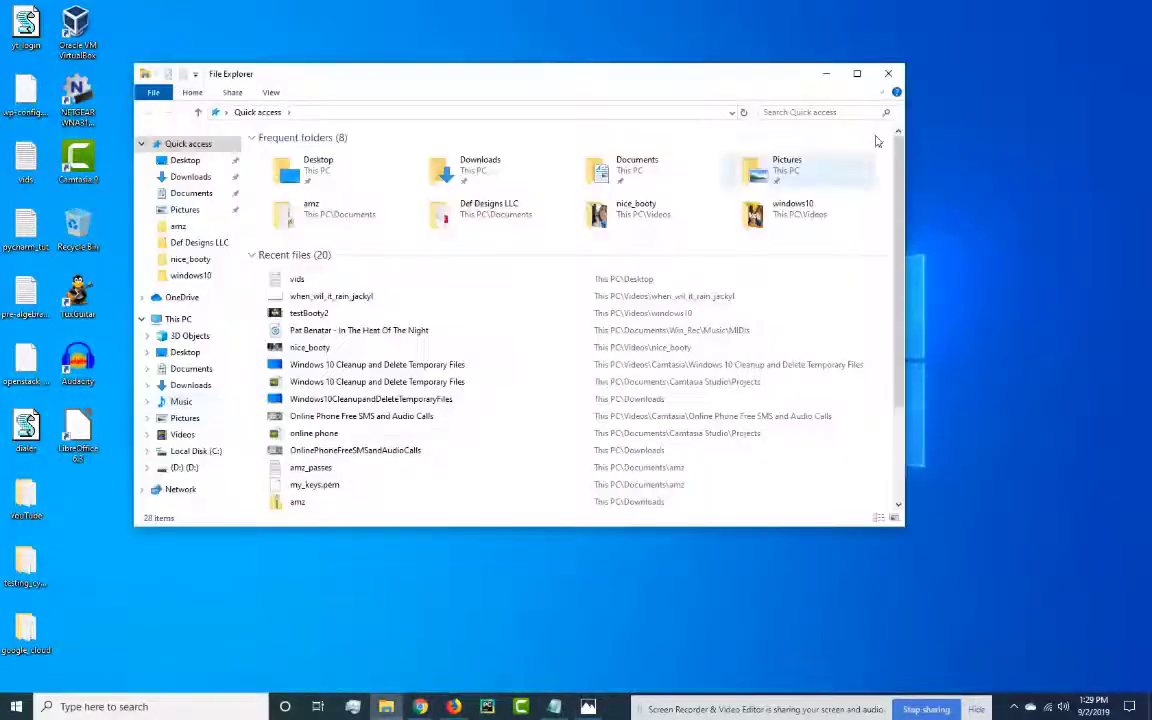
double_click(805, 210)
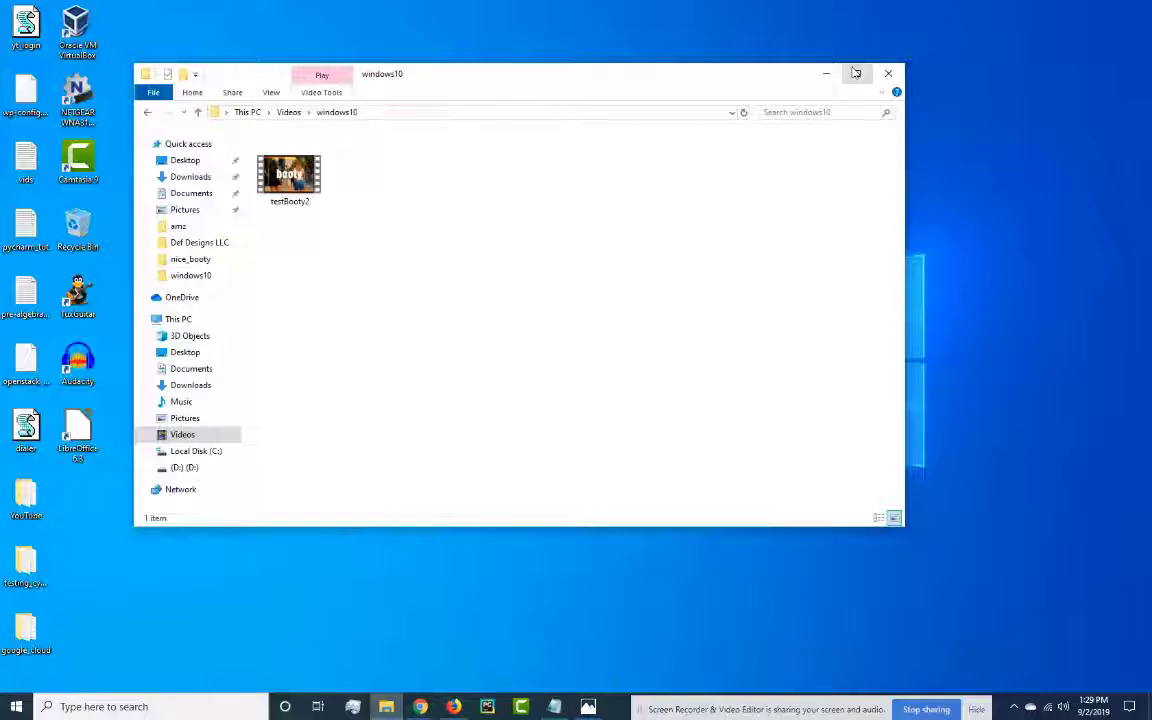
click(856, 73)
click(171, 116)
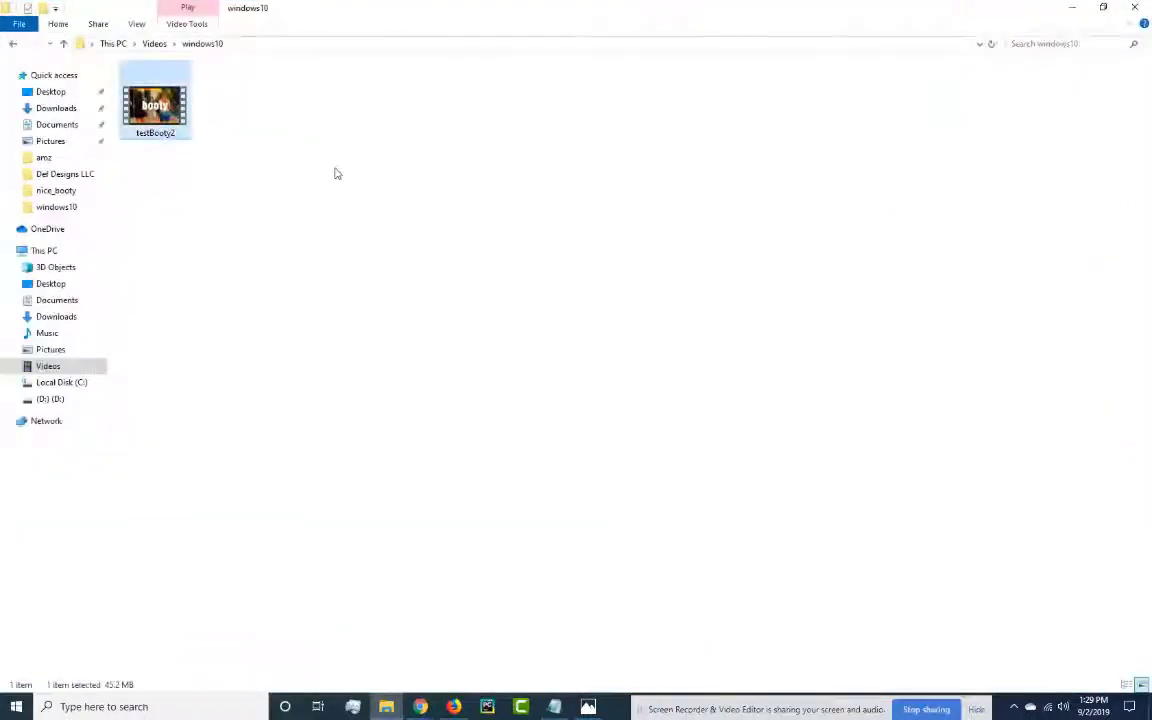
double_click(156, 105)
click(1072, 8)
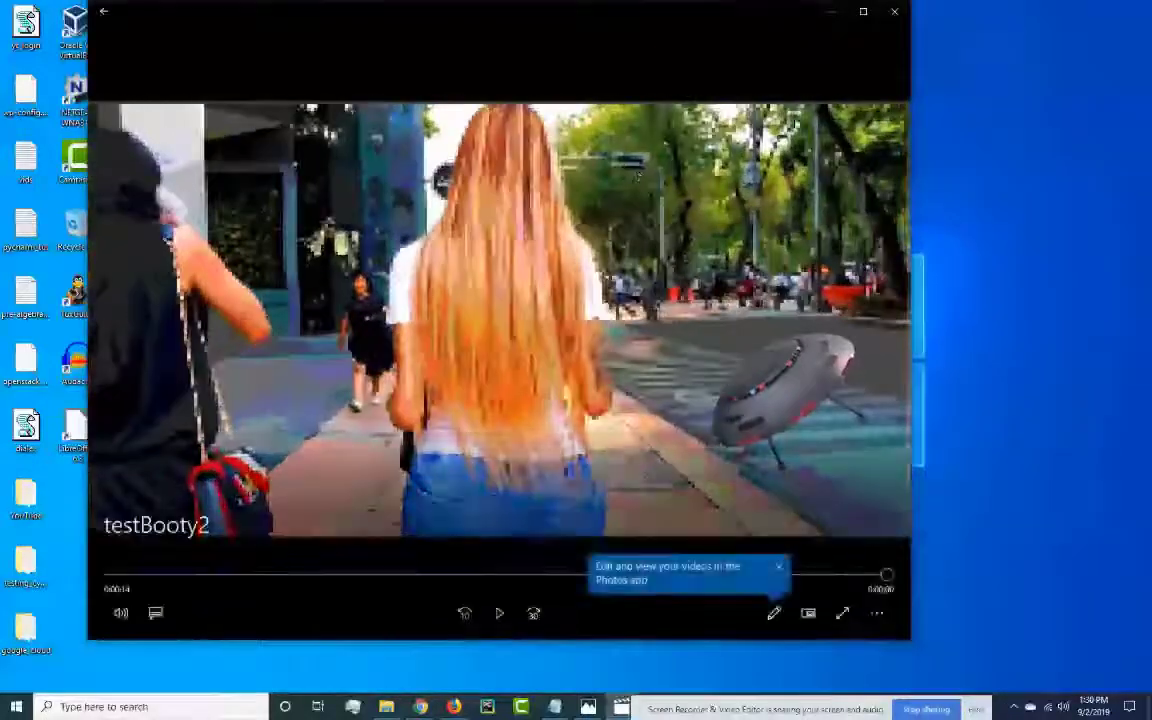
click(905, 12)
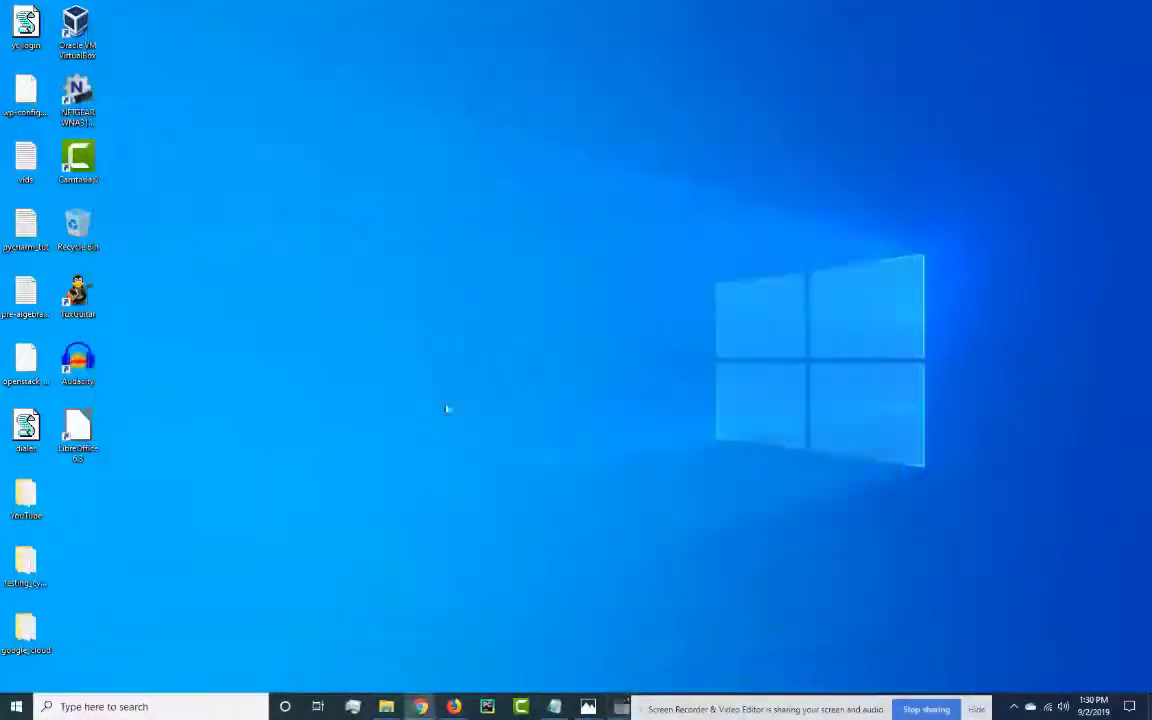
Return to the Photos video project and add the nice_booty video from the Videos\nice_booty folder to the project library.
click(588, 706)
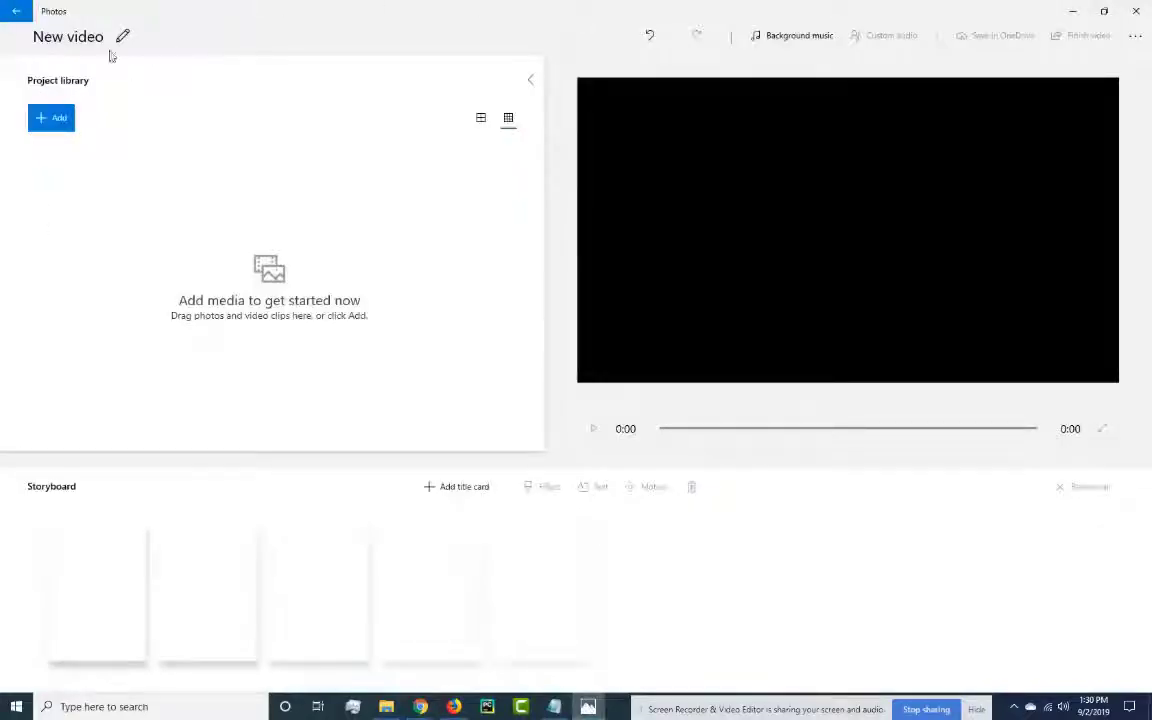
click(59, 125)
click(61, 149)
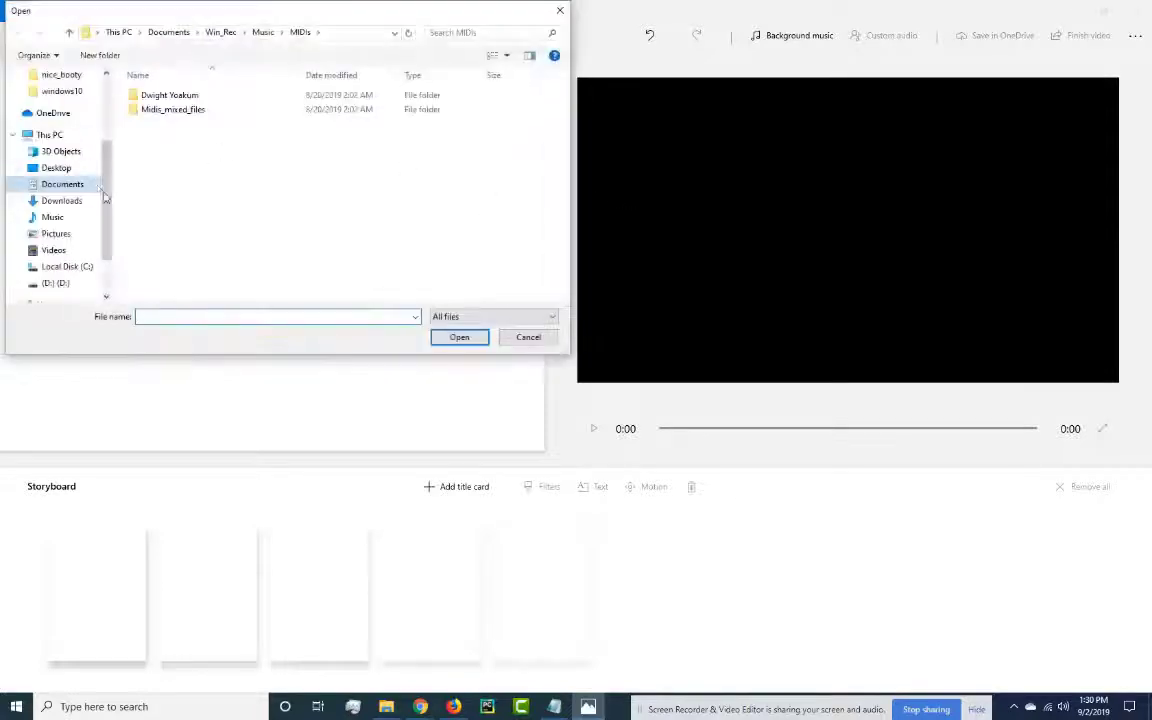
click(62, 251)
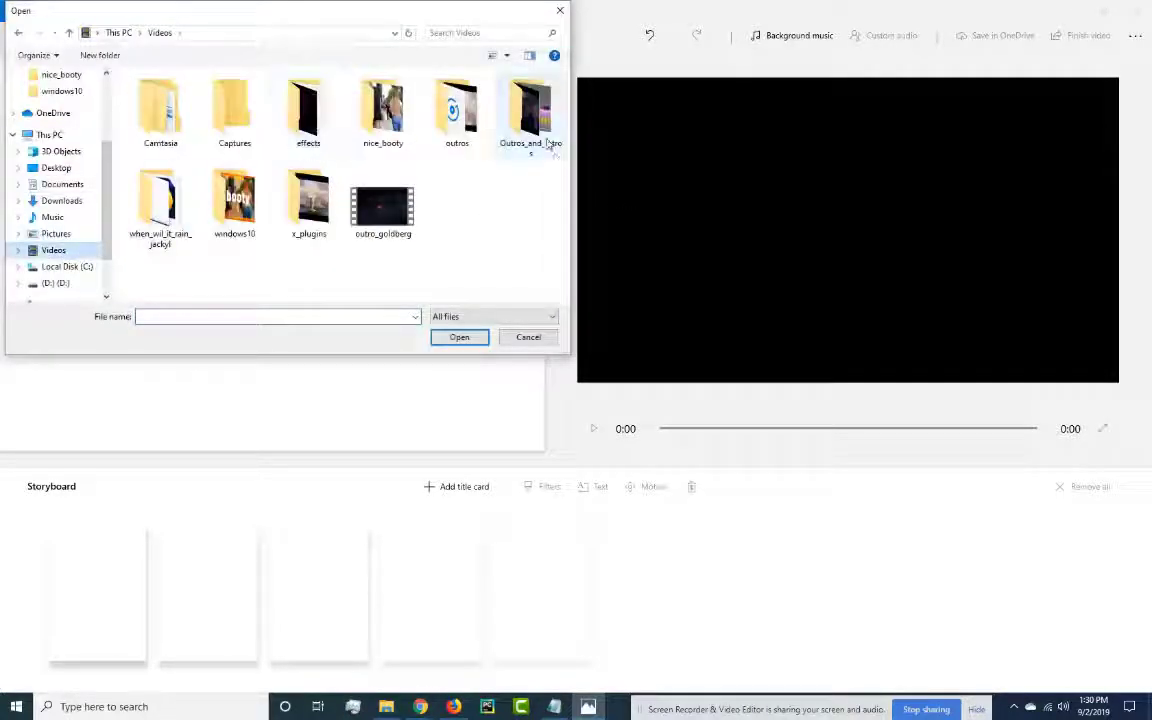
double_click(383, 110)
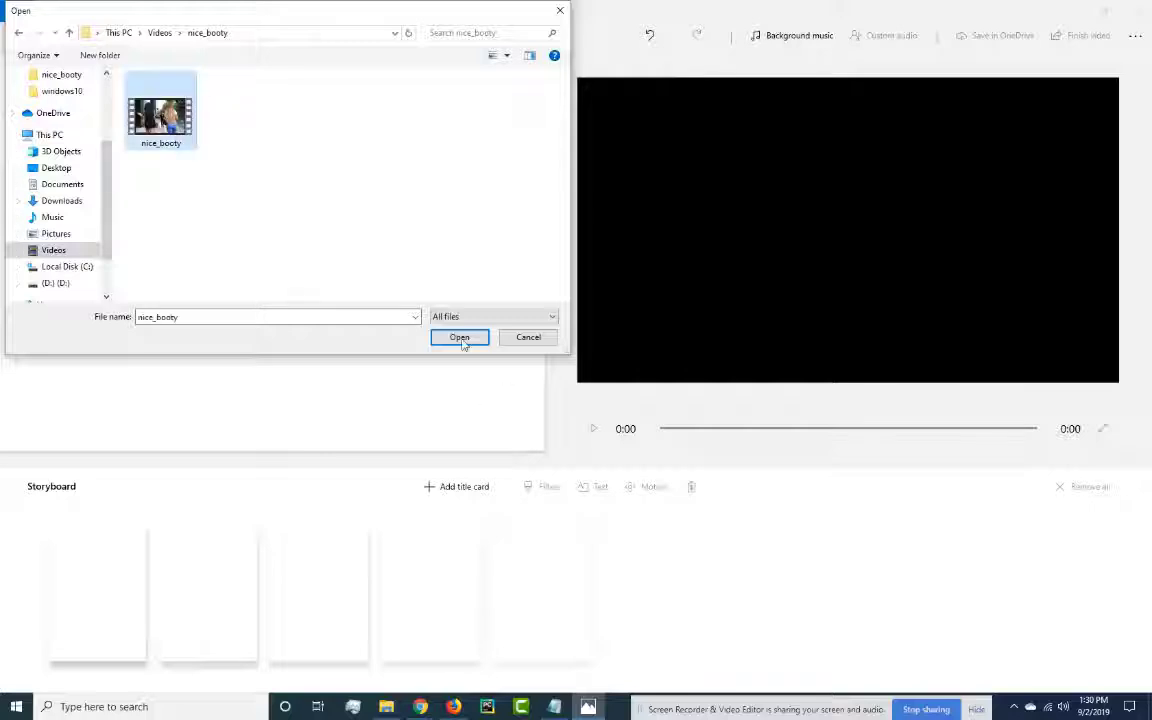
click(462, 340)
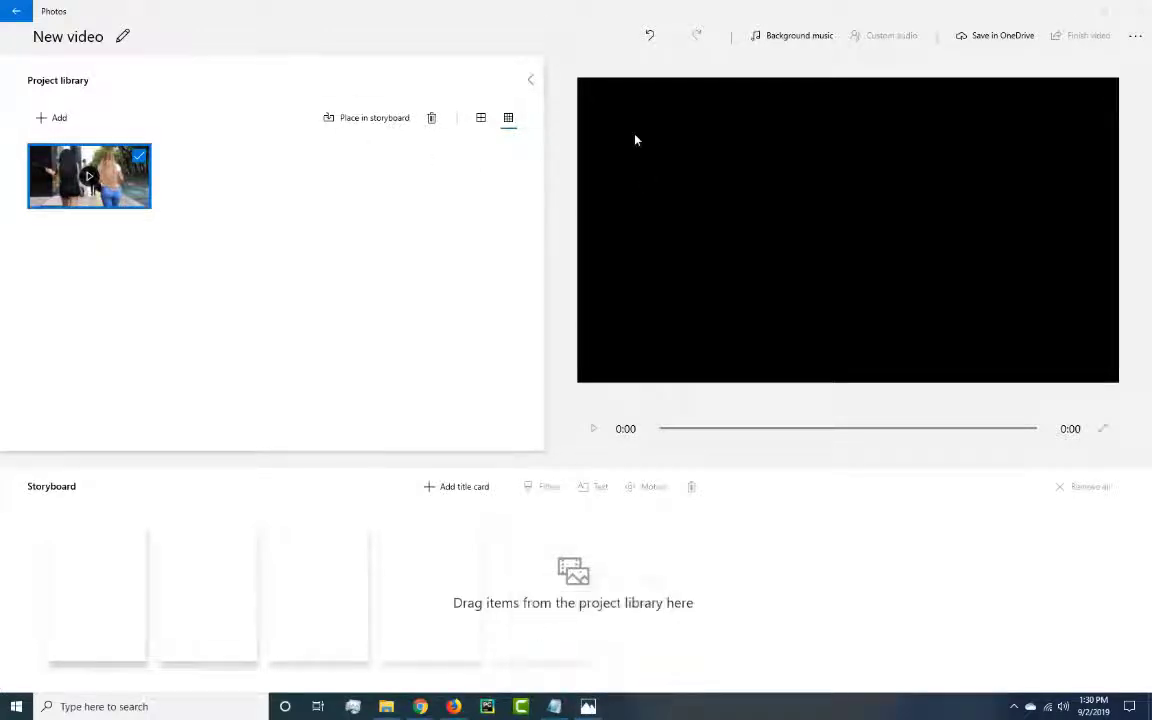
Add a title card to the storyboard and set its text to "Windows 10 video editor tutorial".
click(451, 488)
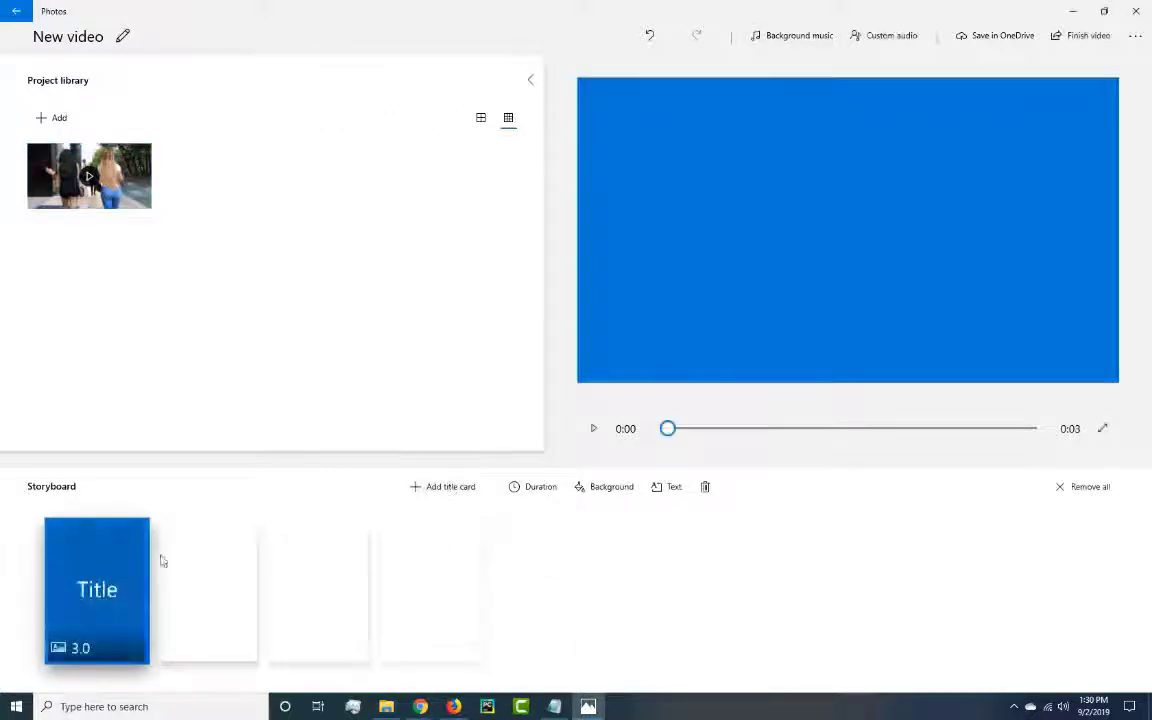
right_click(88, 585)
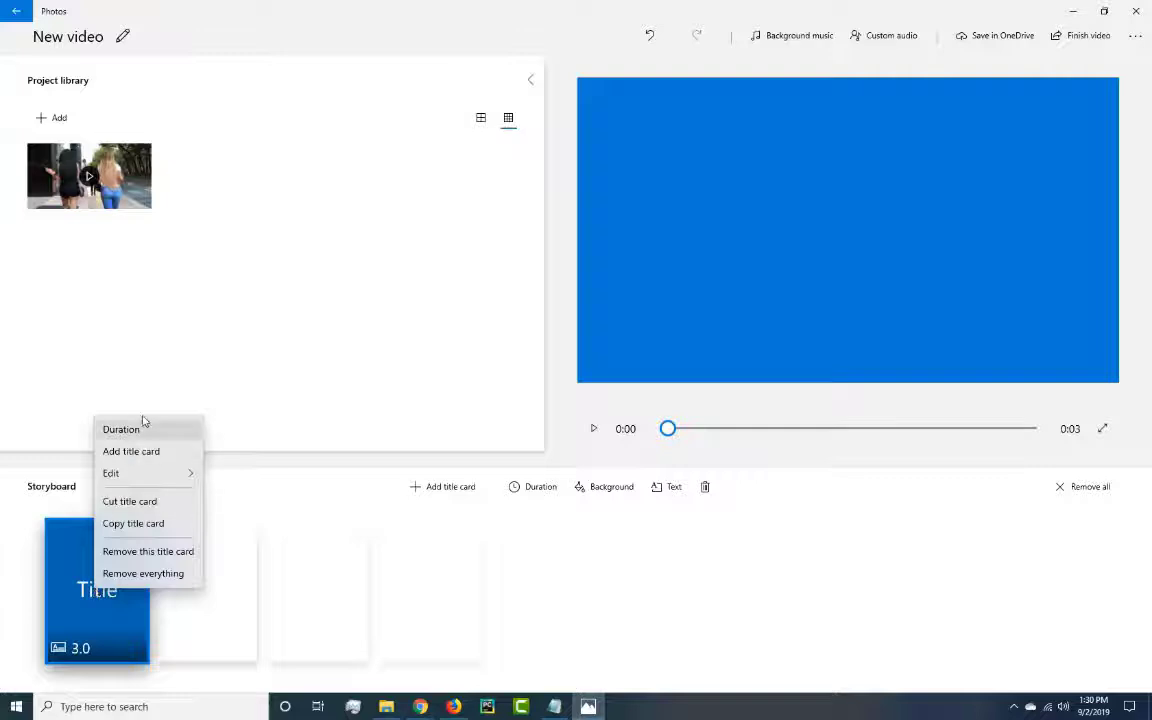
mouse_move(165, 473)
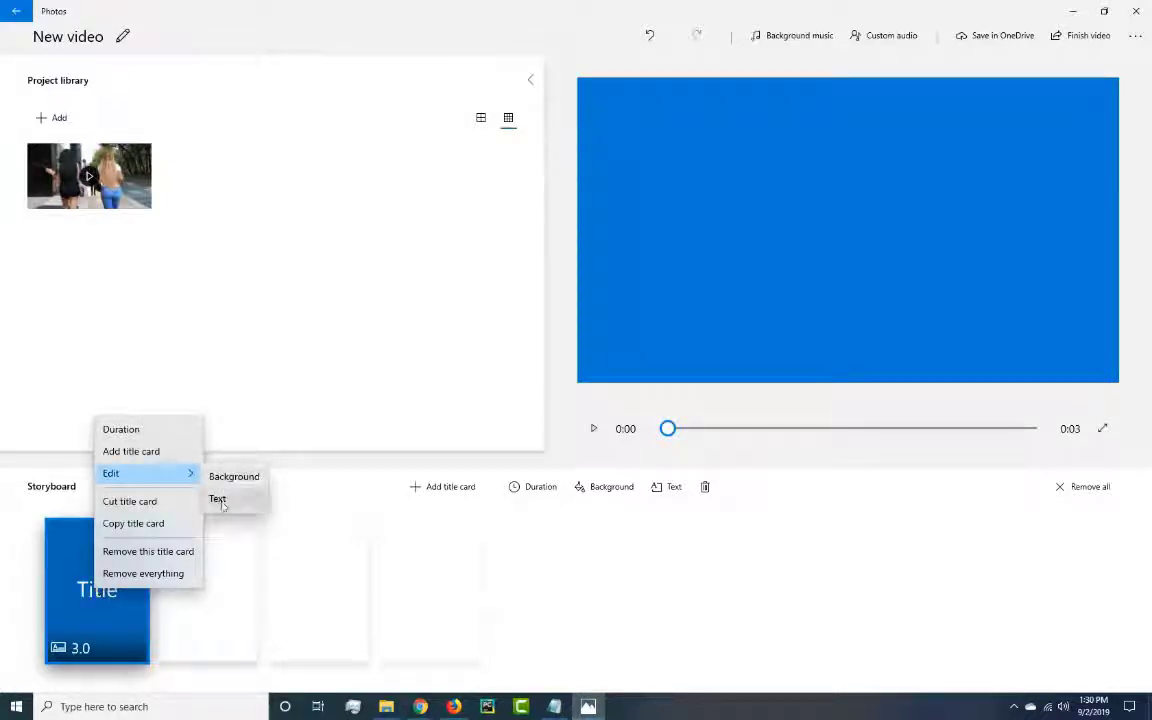
click(221, 499)
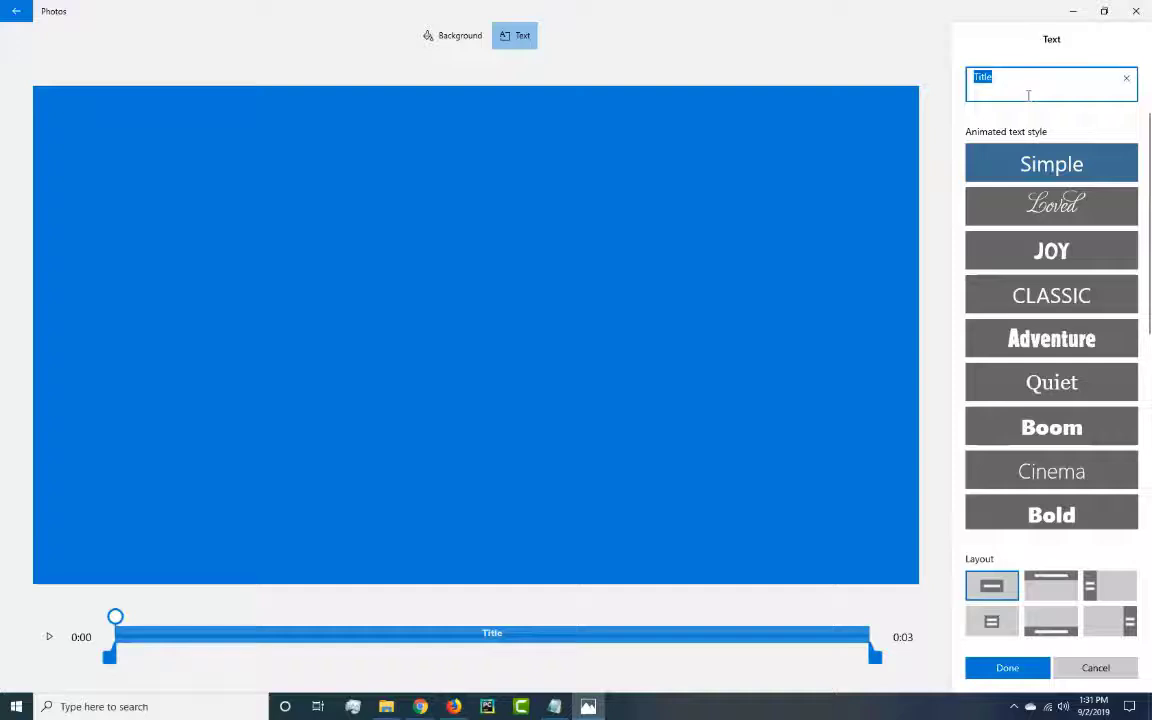
text(Windows 10 video editor tutorial)
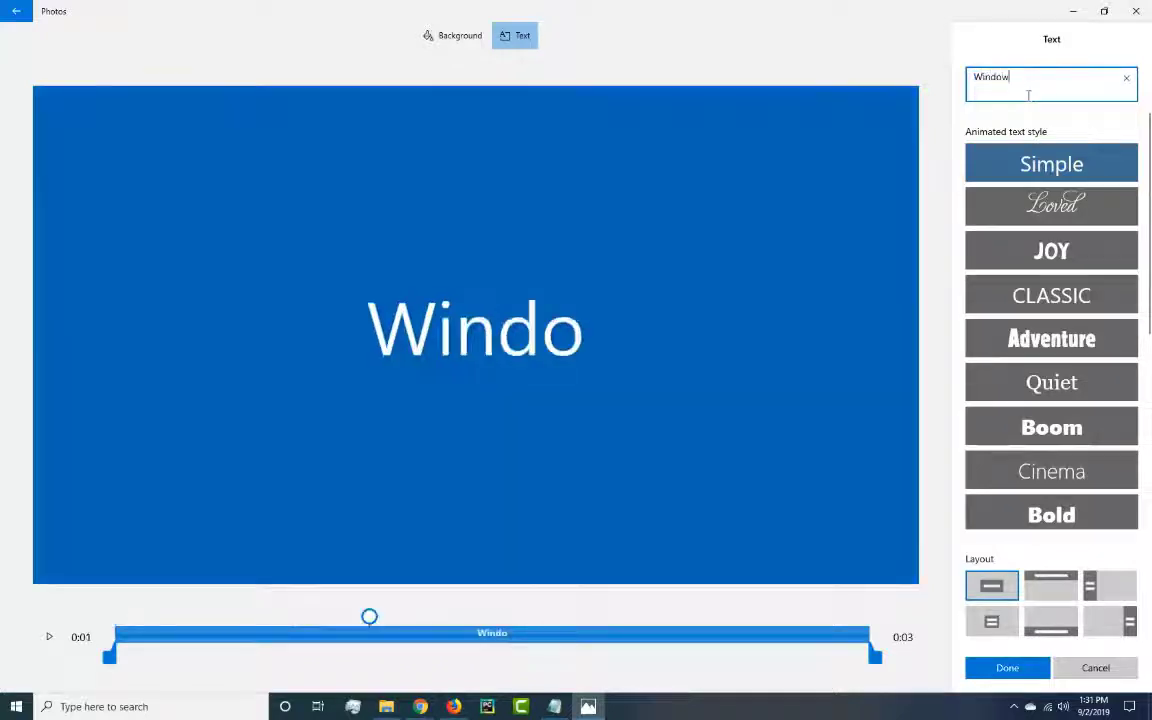
Try the Adventure text style, settle on Pixel, and apply the left-side text layout to the title card.
click(1080, 344)
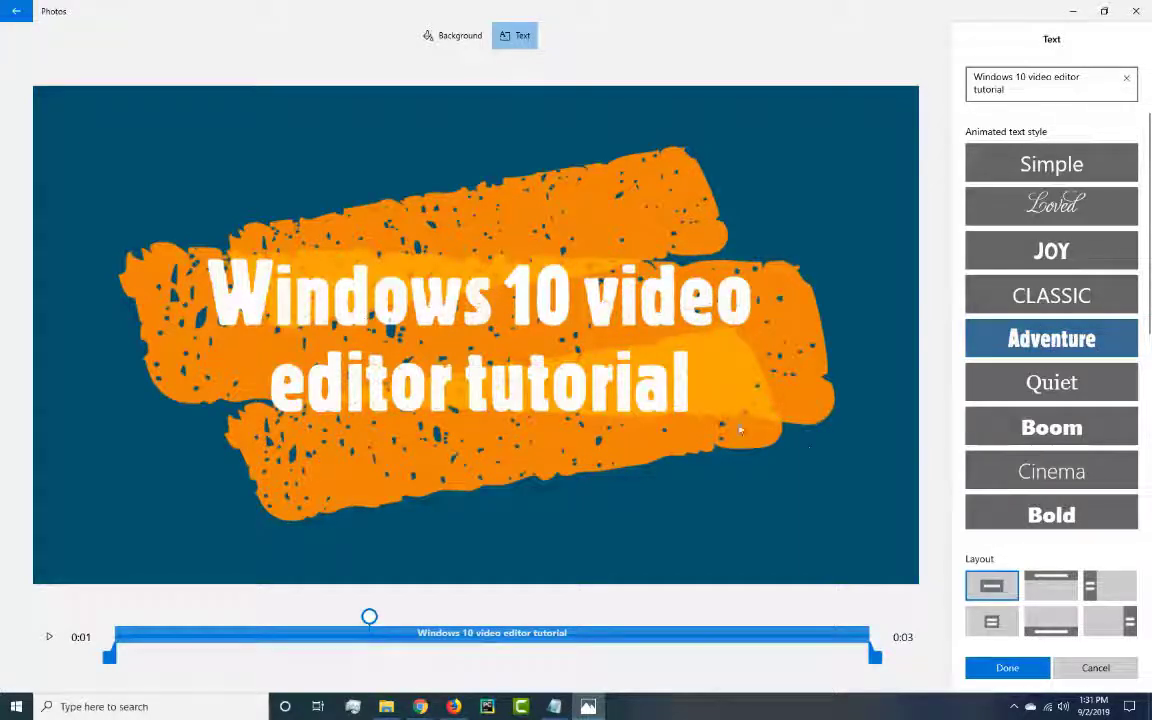
scroll(1092, 344, down, 5)
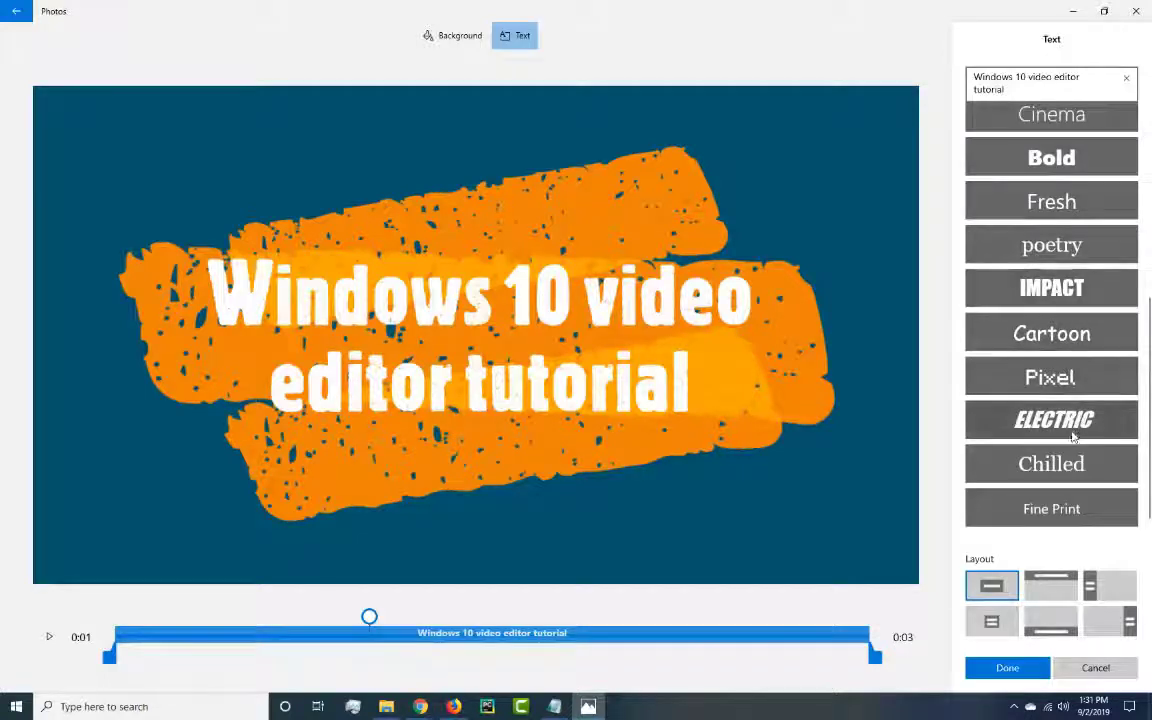
click(1071, 377)
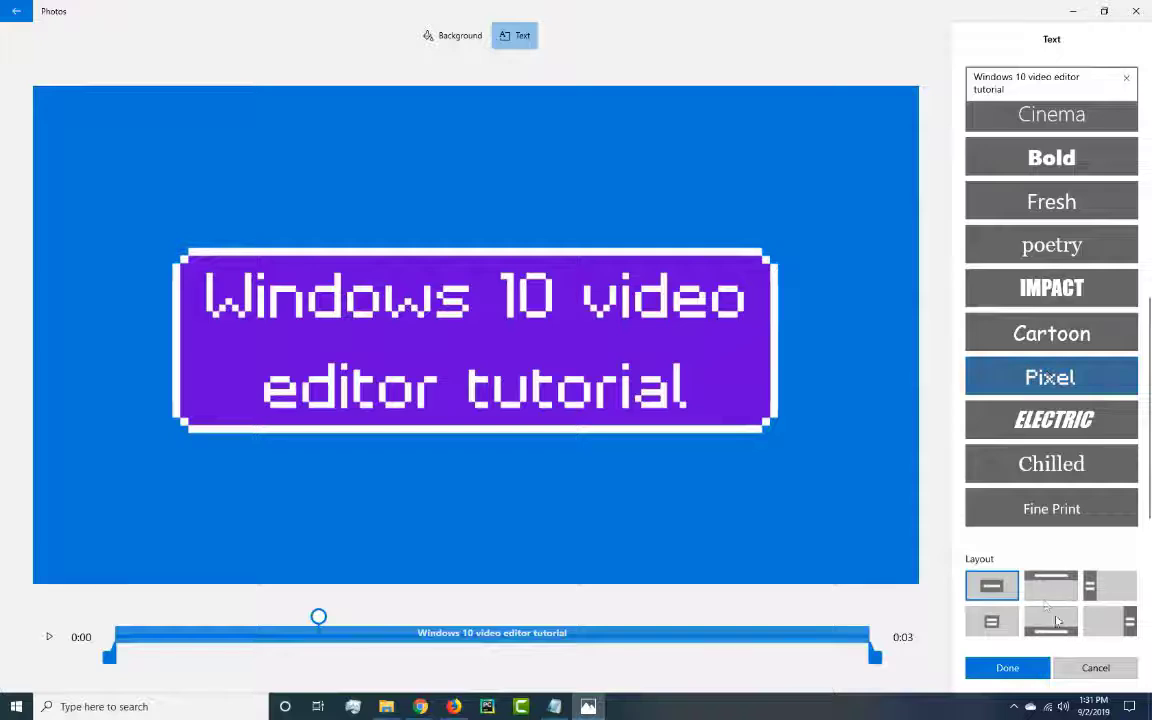
click(1109, 590)
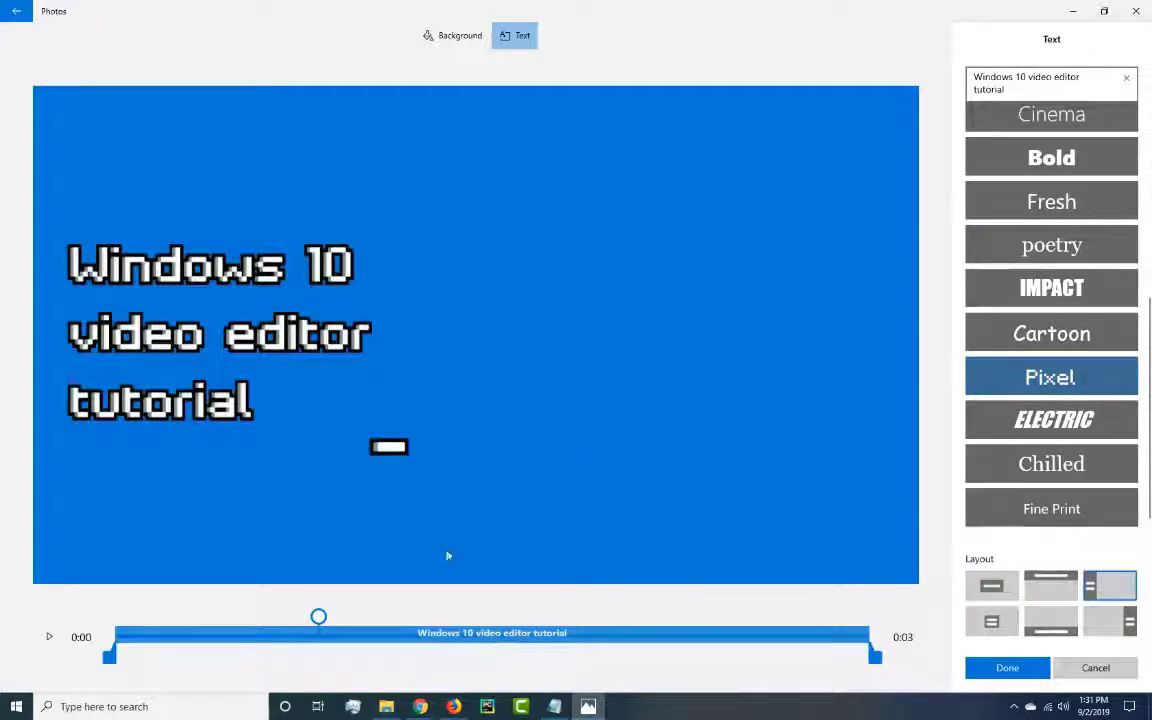
Set the title card's background to dark green and finish editing the card.
click(443, 41)
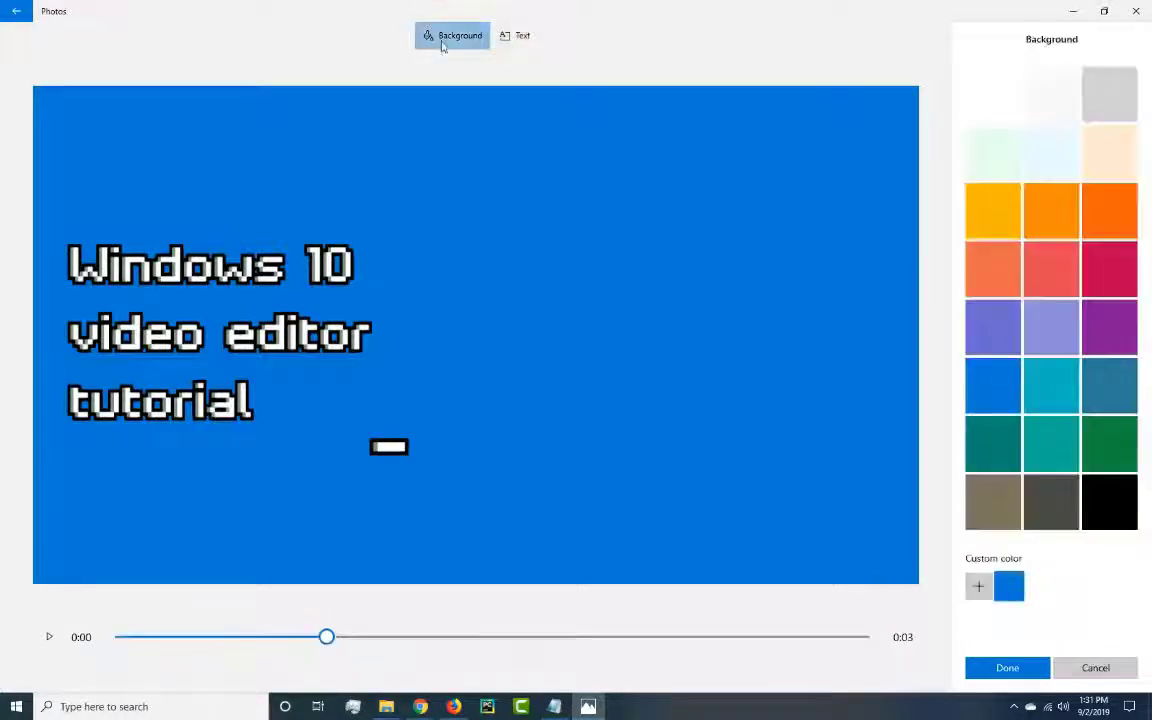
click(1118, 447)
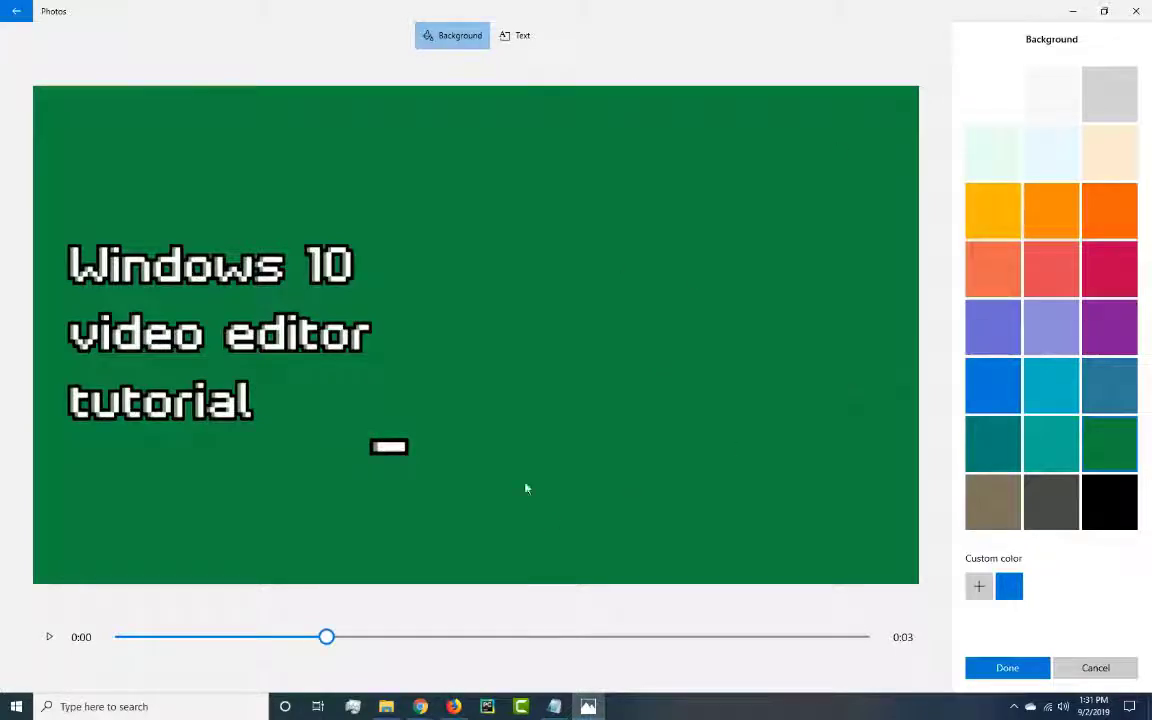
click(992, 676)
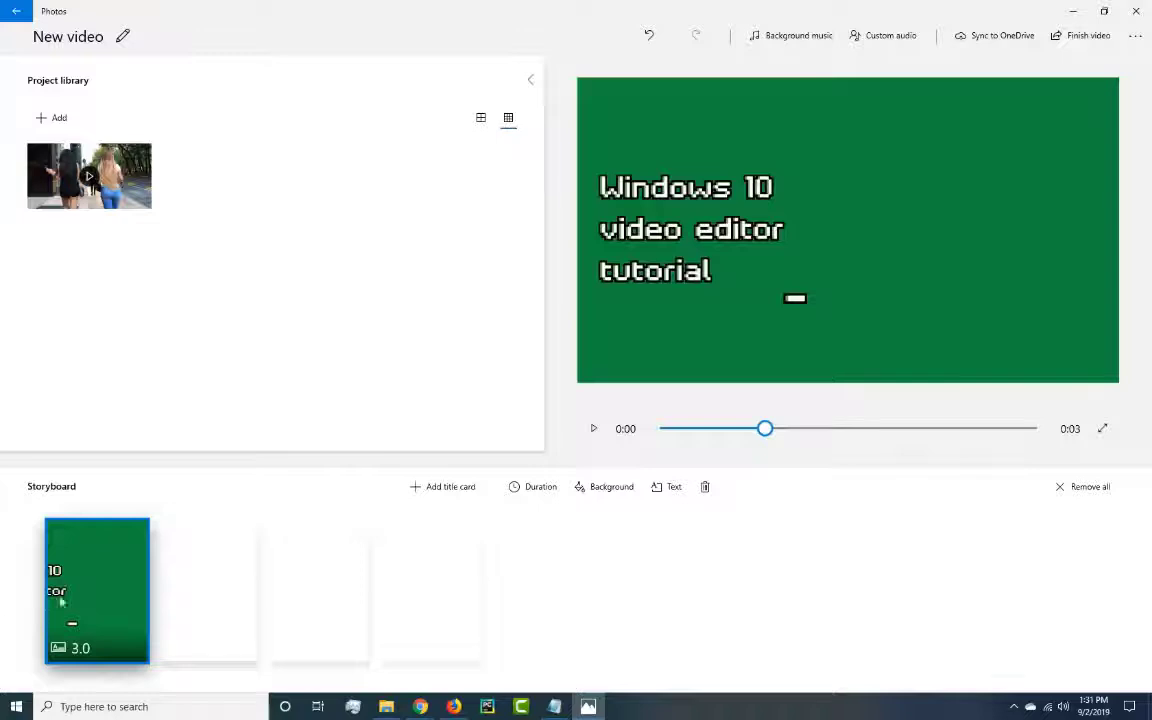
Preview the title card and place the nice_booty clip after it in the storyboard.
click(593, 429)
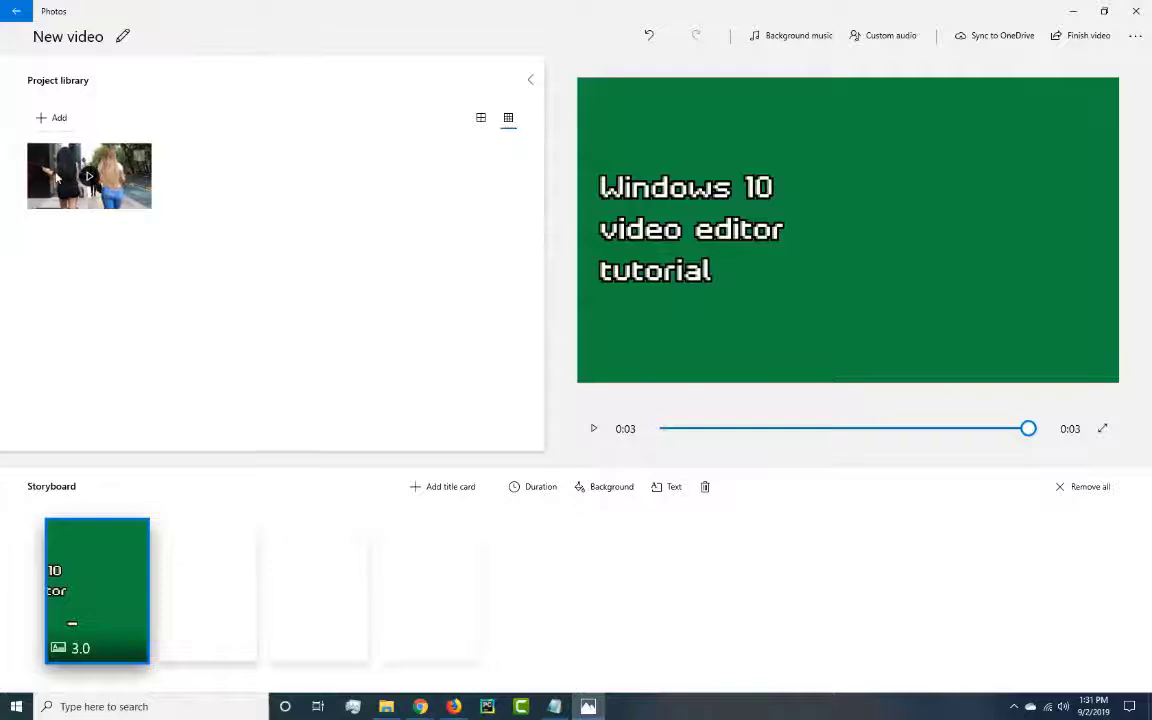
drag(57, 178, 215, 595)
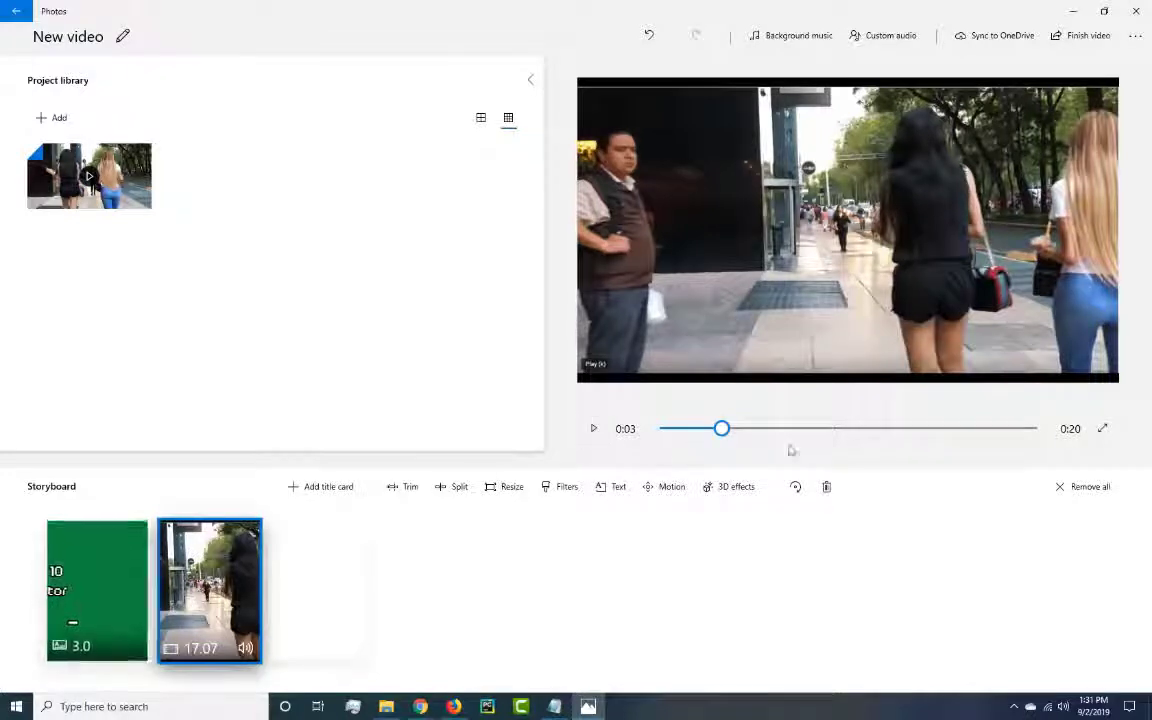
Preview the storyboard from the beginning, through the title card and into the video clip.
drag(721, 430, 627, 429)
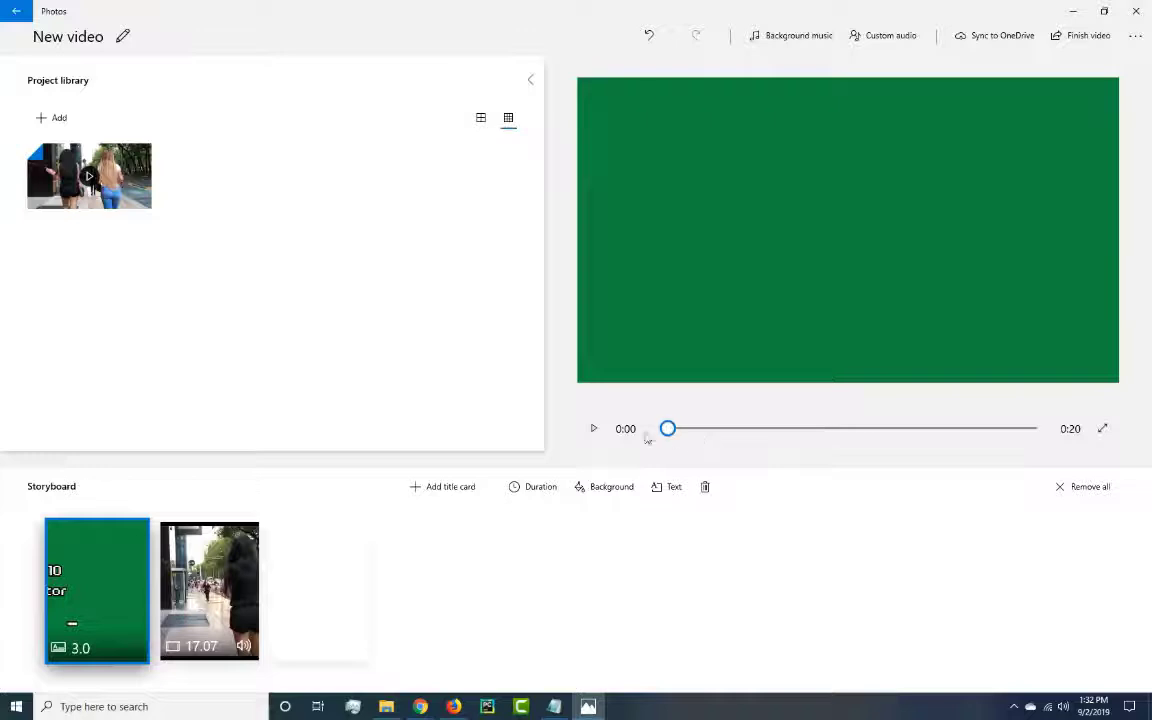
click(593, 428)
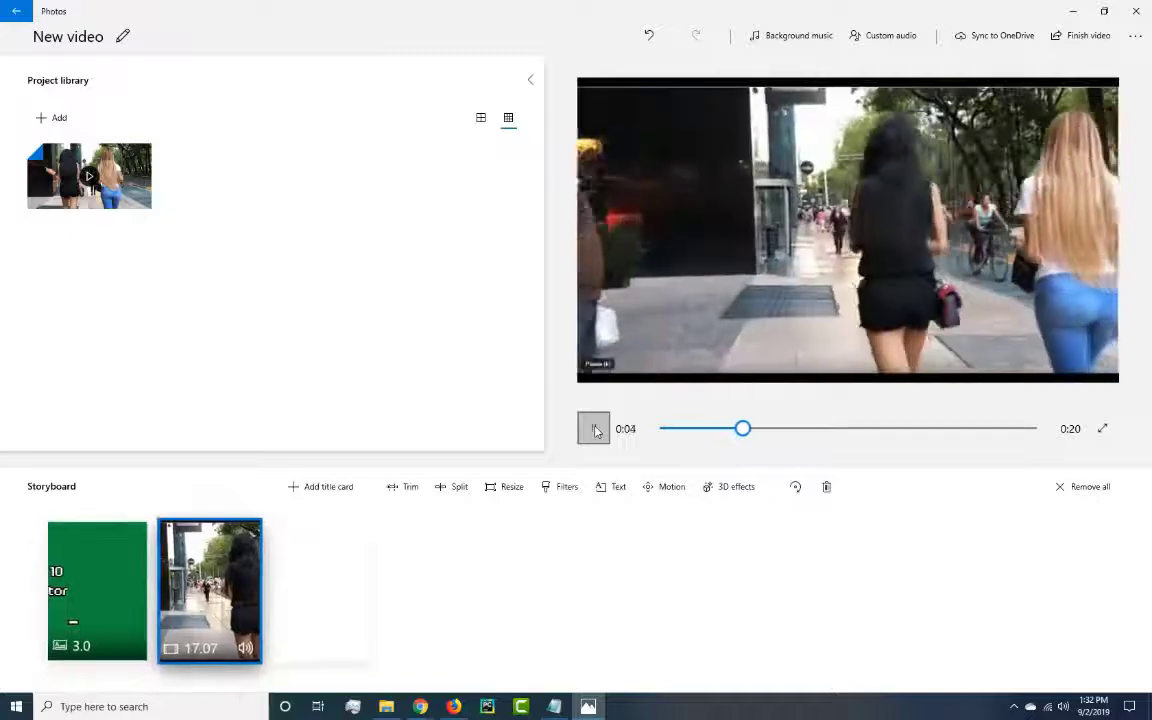
click(593, 428)
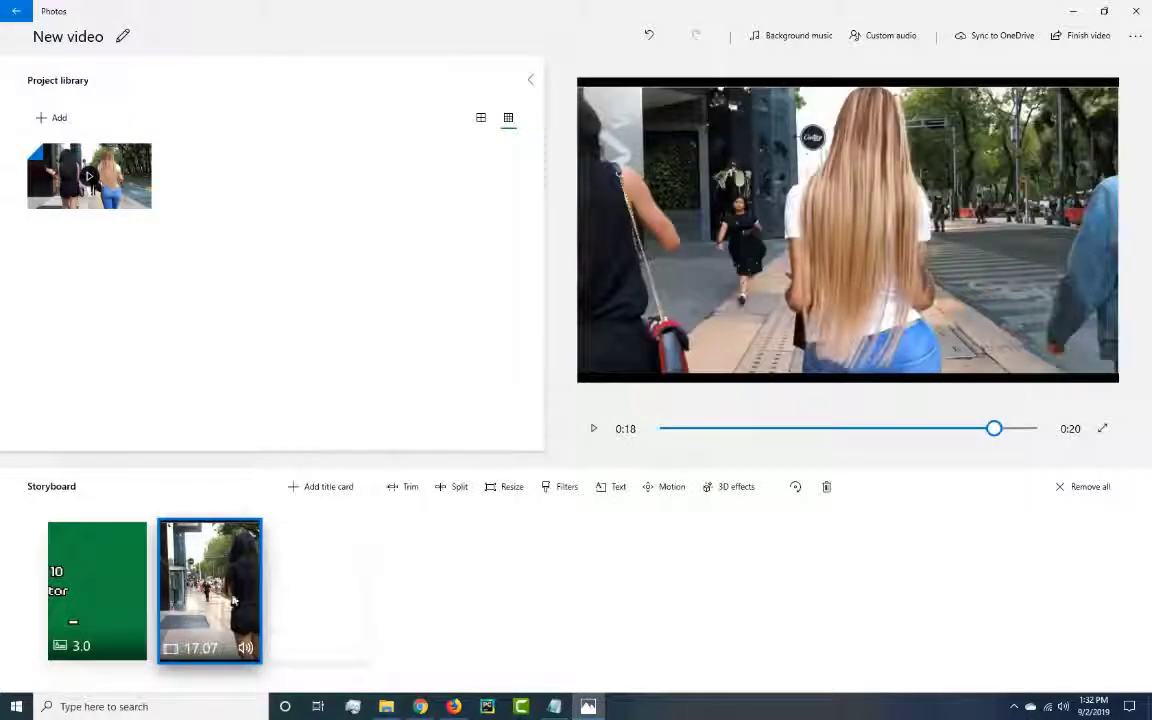
Open the video clip for trimming, set the trim start to about 0:01, and play the result.
click(408, 489)
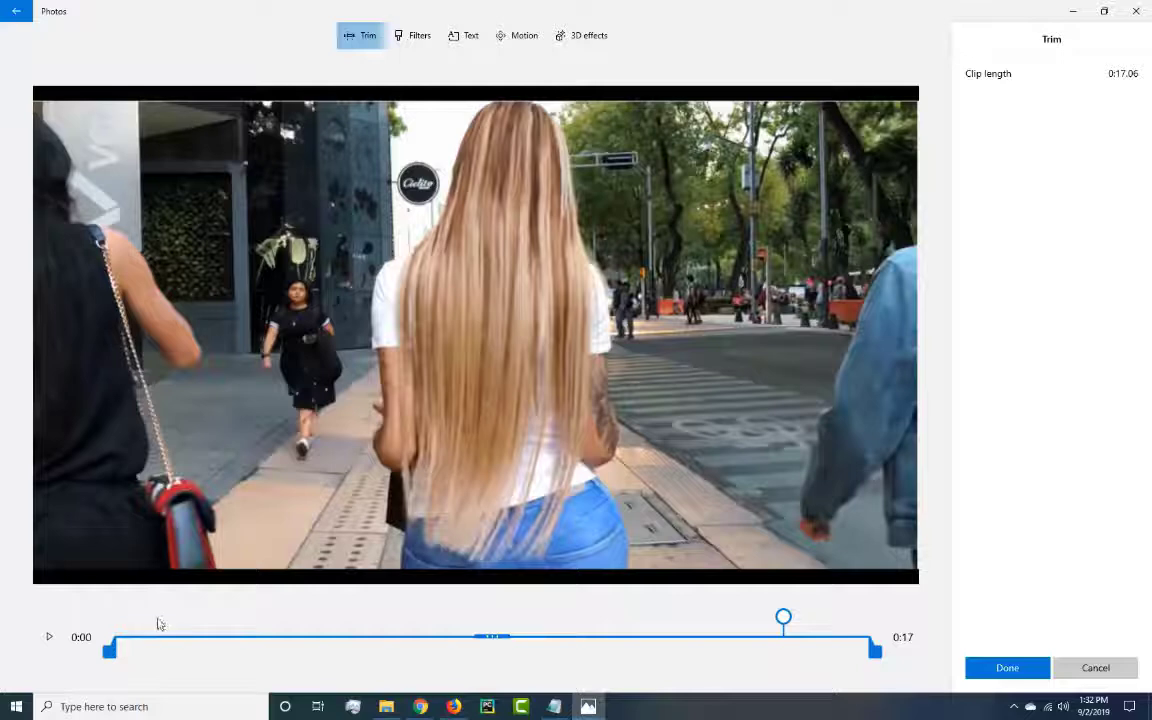
drag(534, 637, 147, 641)
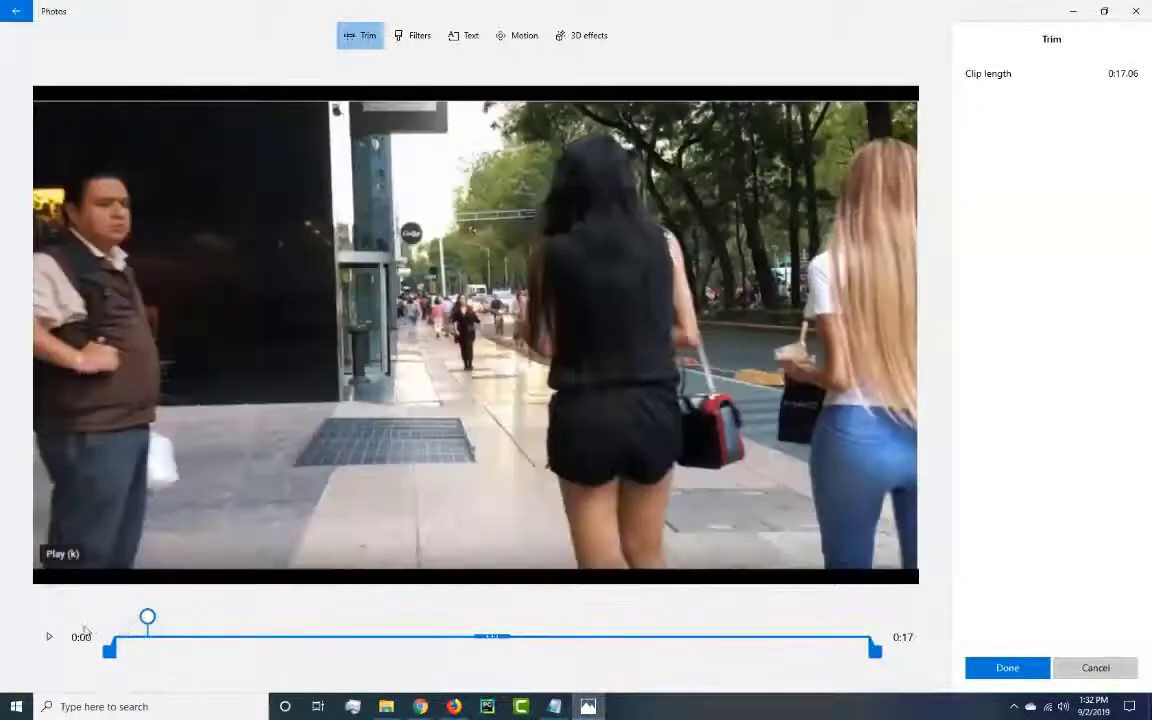
key(k)
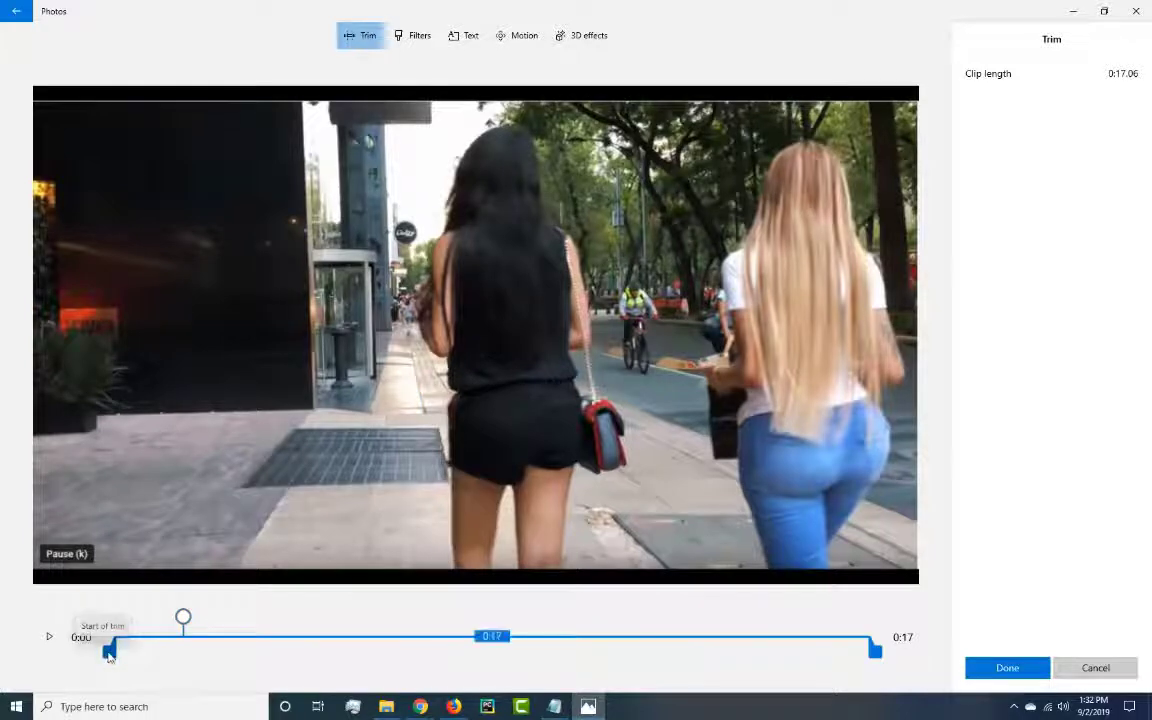
drag(110, 653, 177, 653)
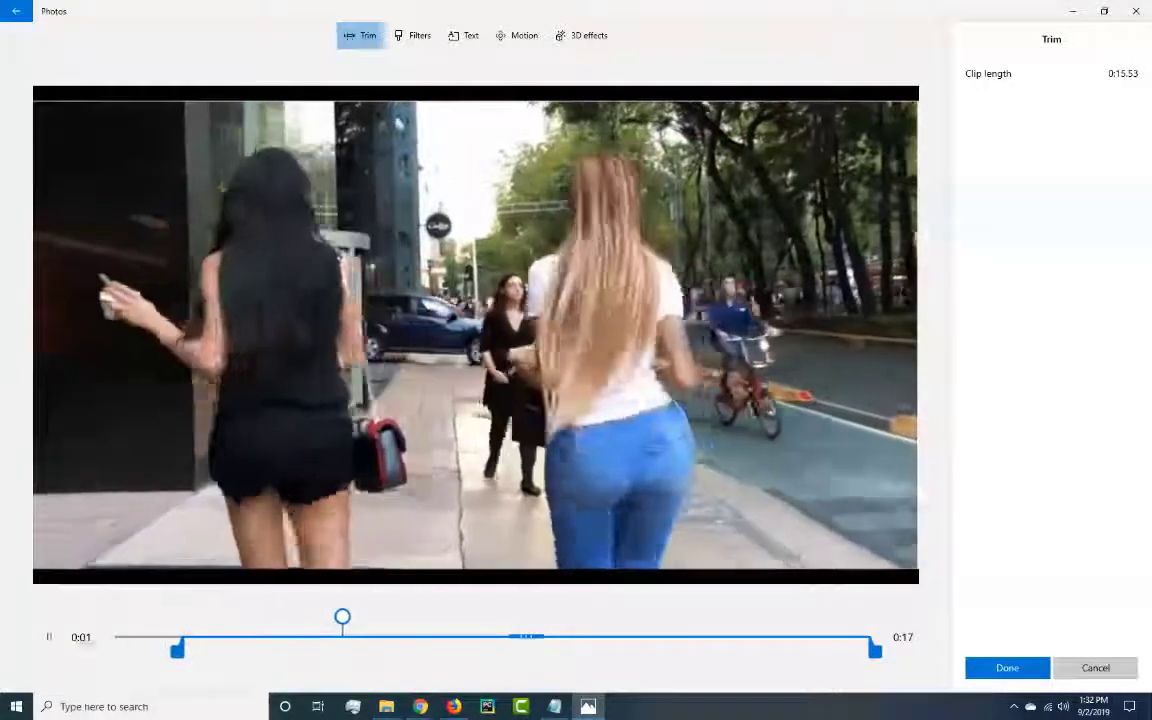
click(48, 637)
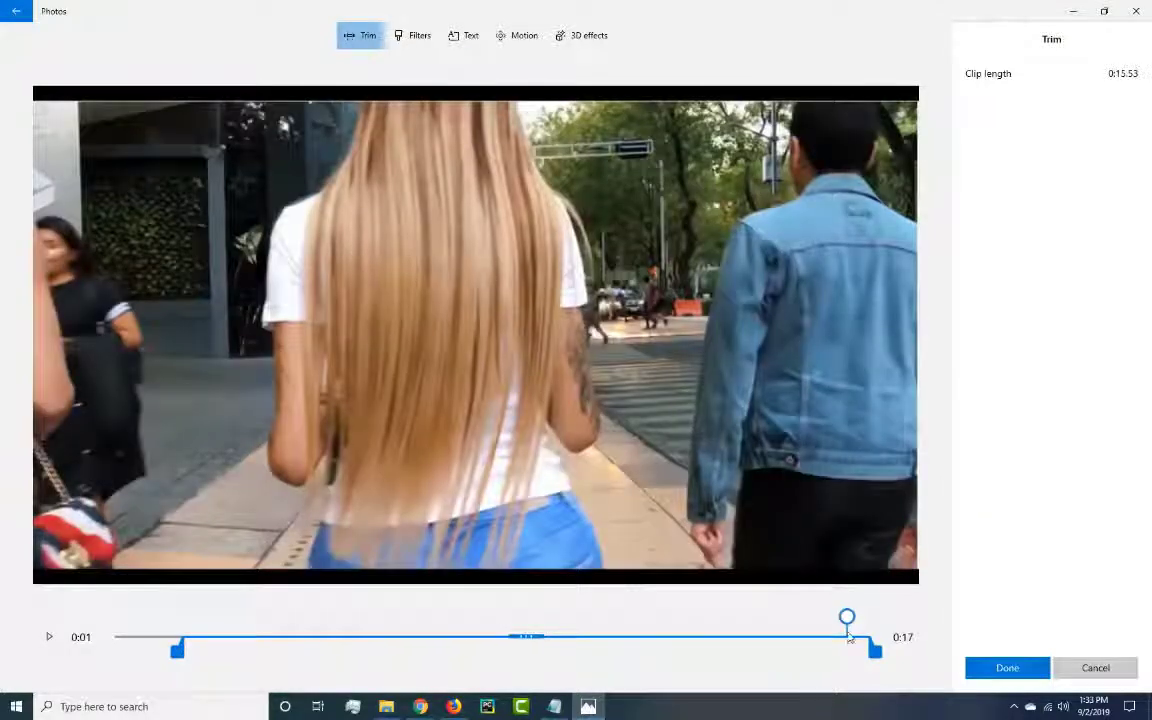
Set the clip's trim end to about 0:14 for a clip length of 0:13.16 and apply the trim.
drag(845, 640, 754, 641)
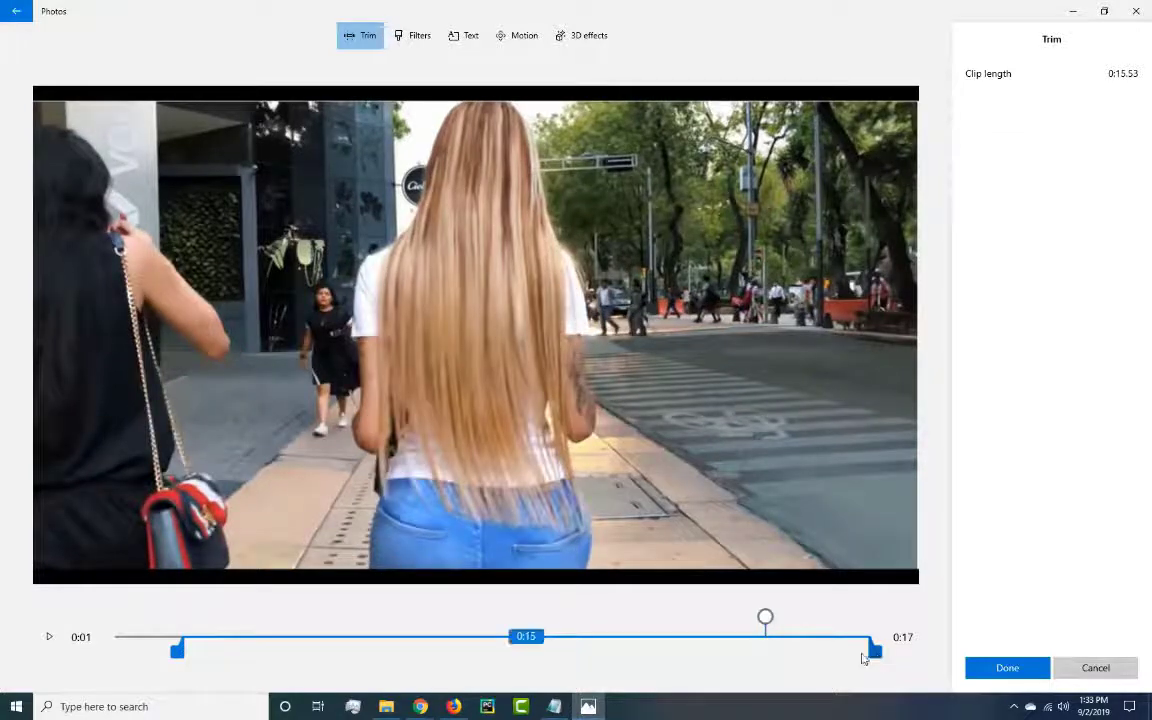
drag(864, 657, 773, 655)
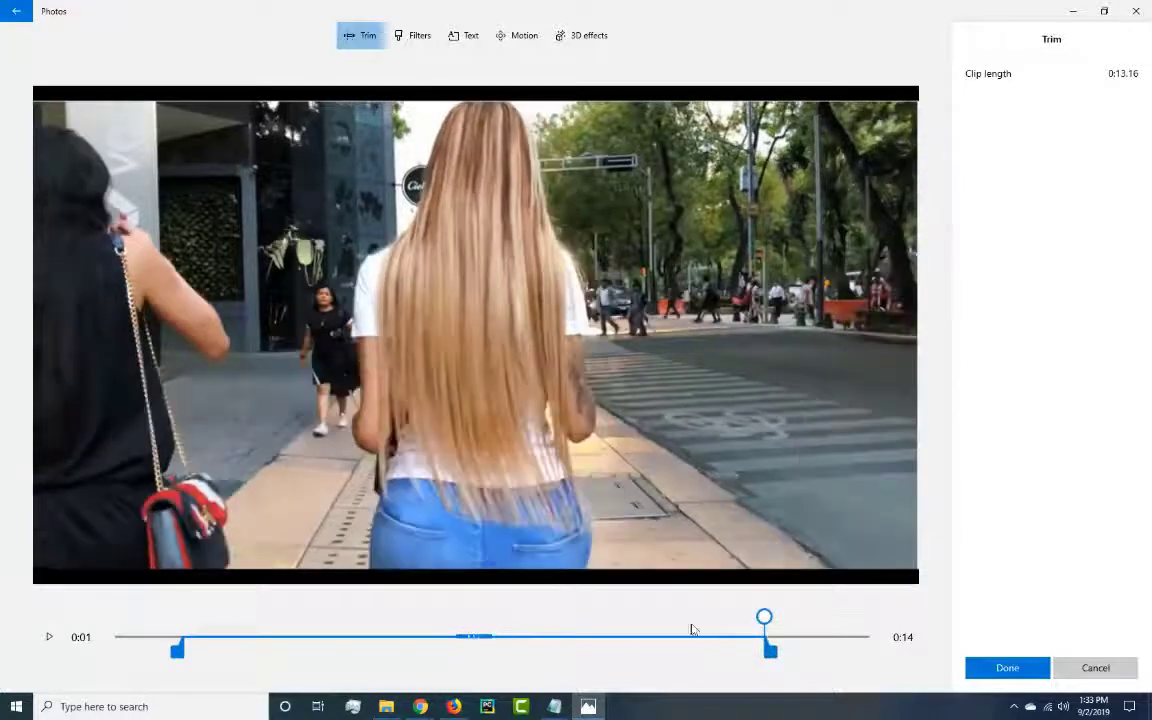
click(48, 637)
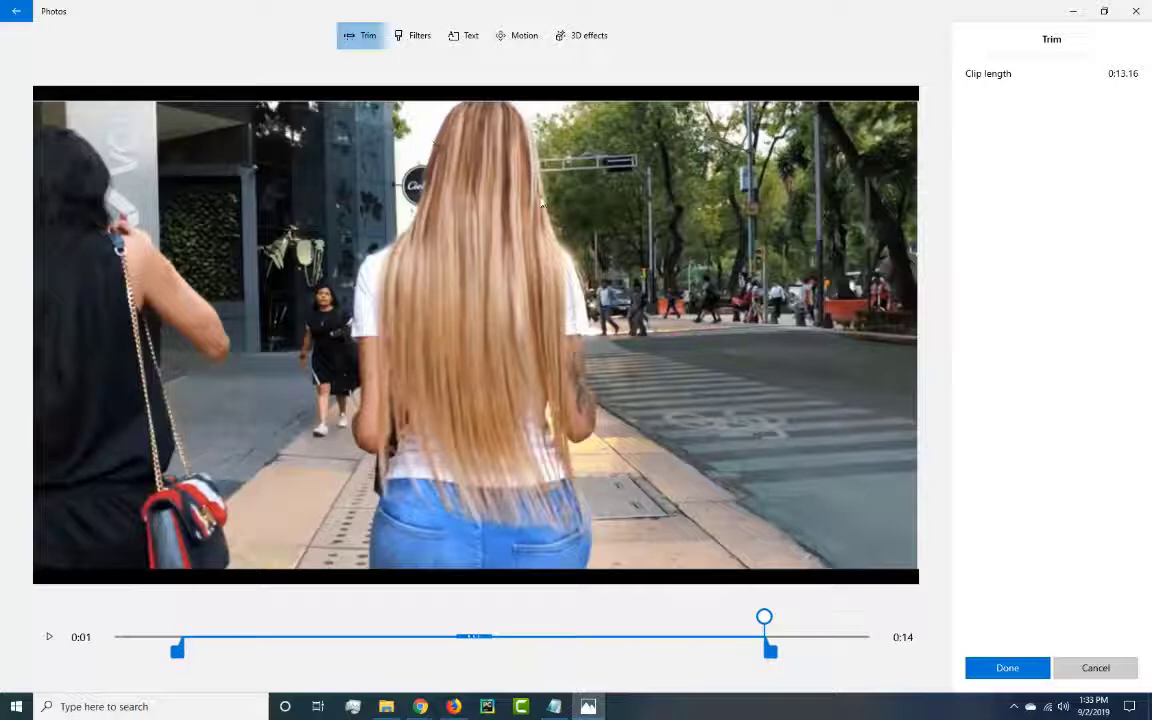
click(1010, 667)
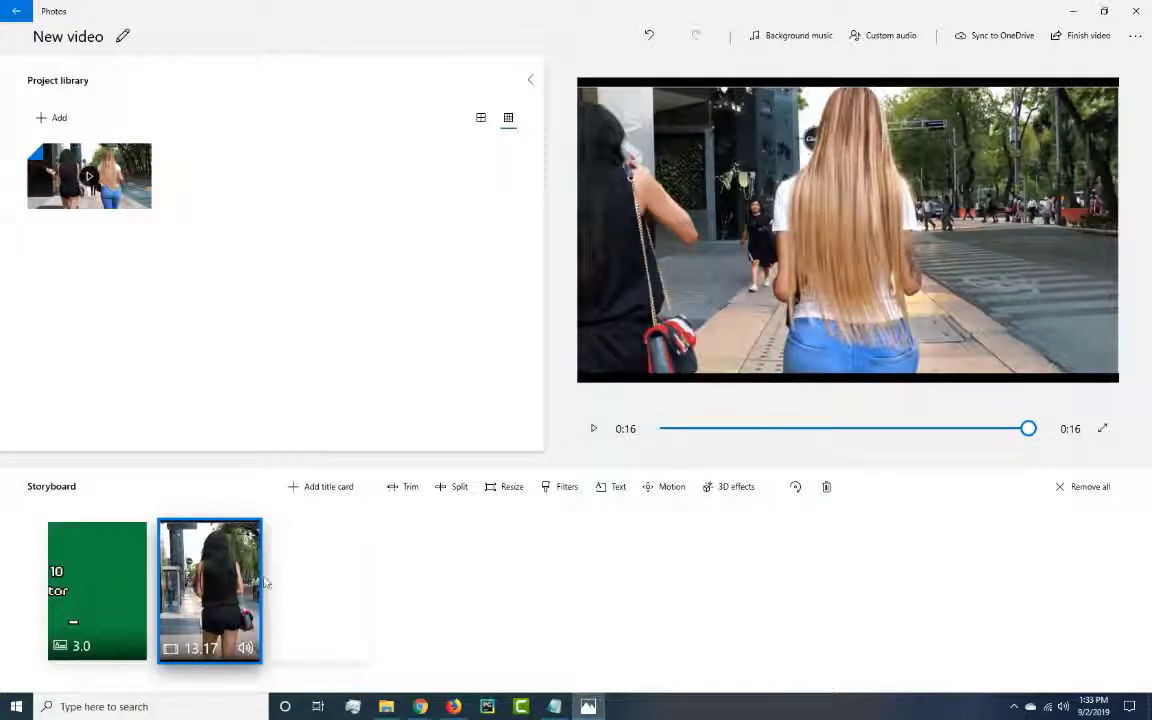
Open the 3D effects for the trimmed clip, browse the available effects, and add Atomic motion.
right_click(228, 572)
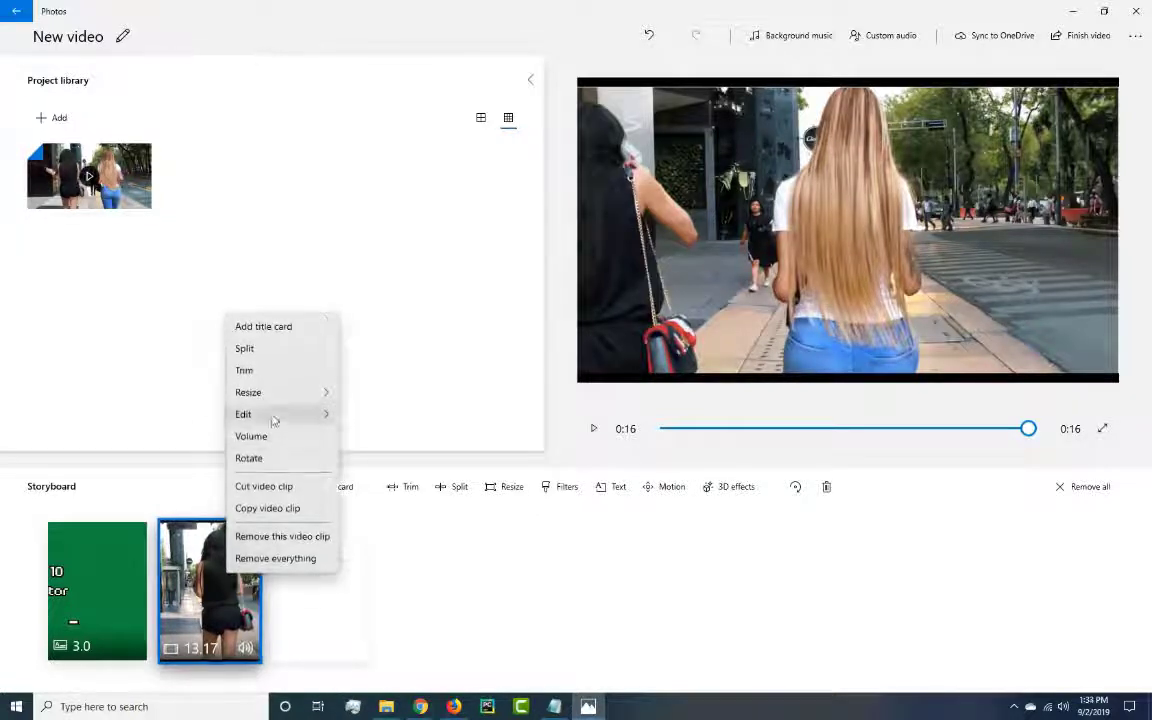
mouse_move(274, 417)
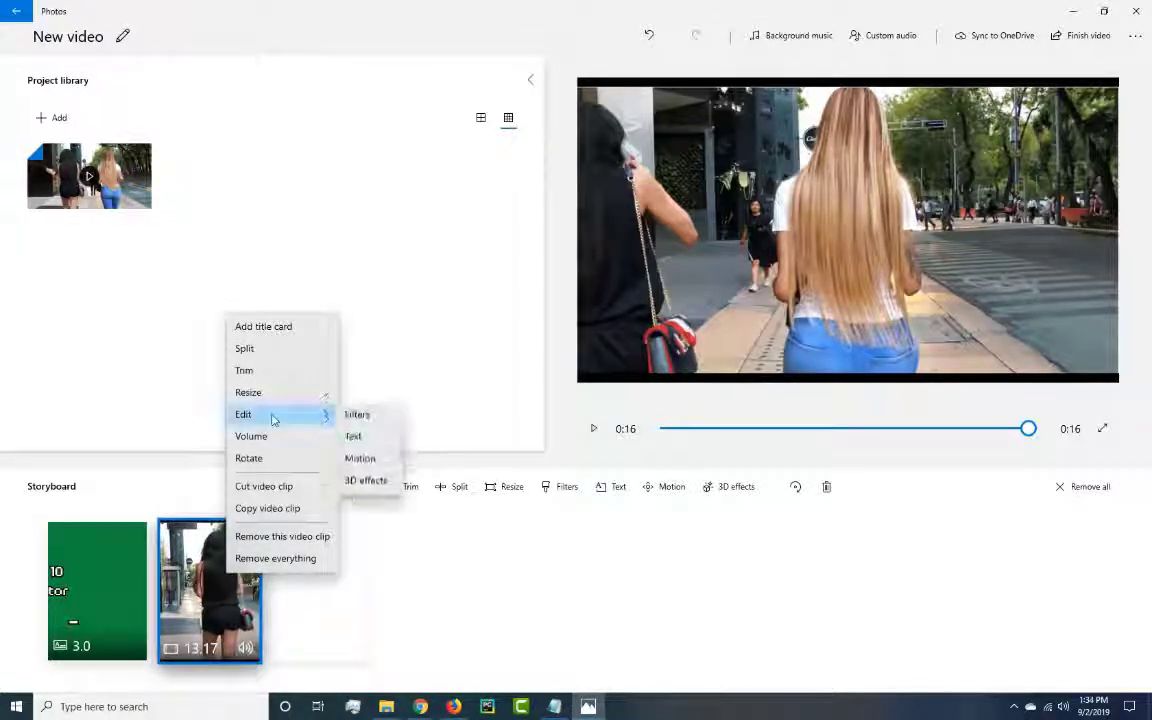
click(366, 484)
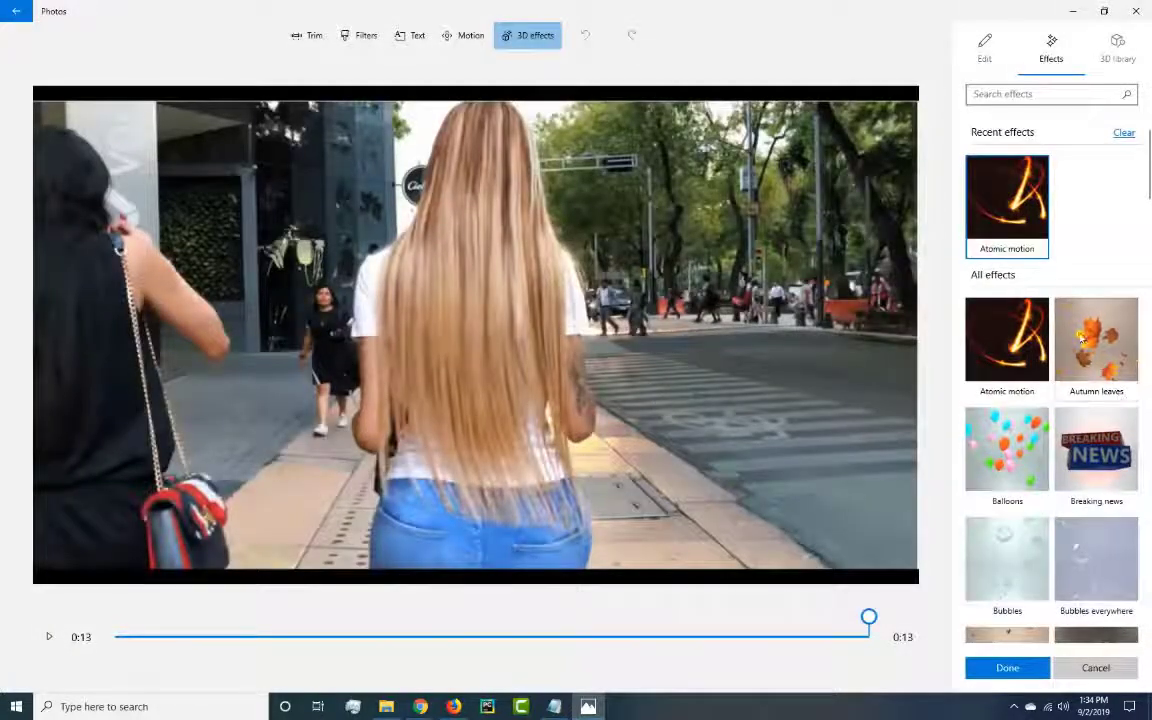
scroll(1082, 340, down, 8)
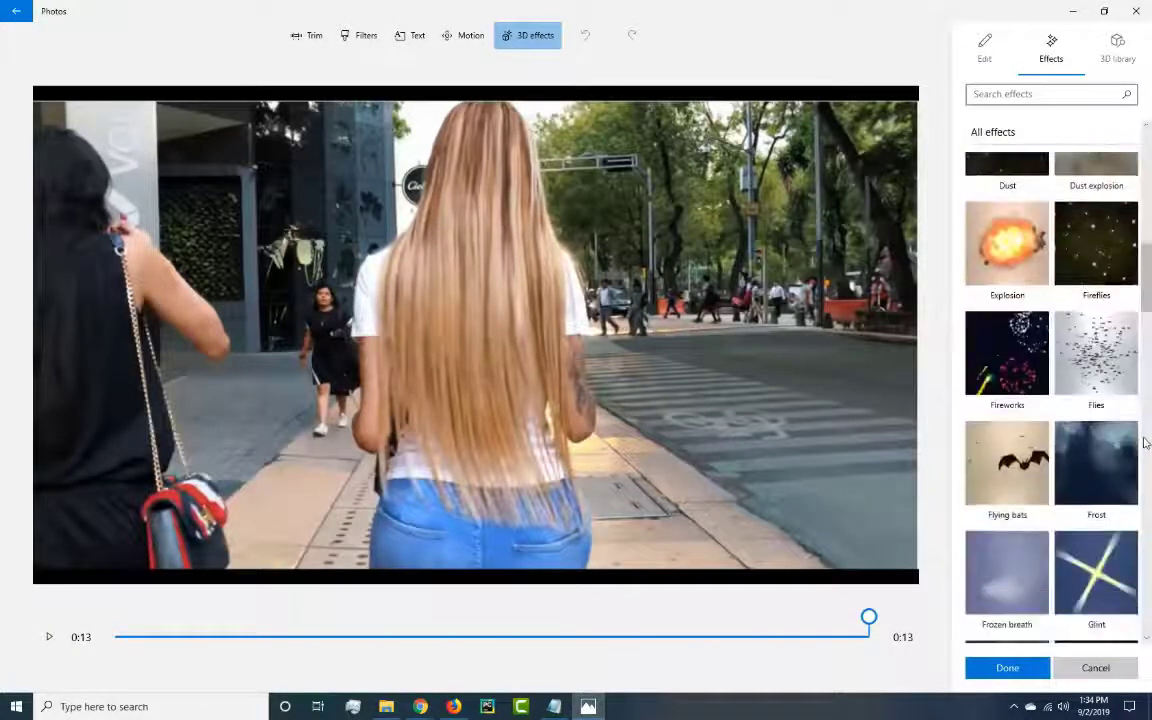
scroll(1146, 443, down, 10)
scroll(1146, 443, up, 10)
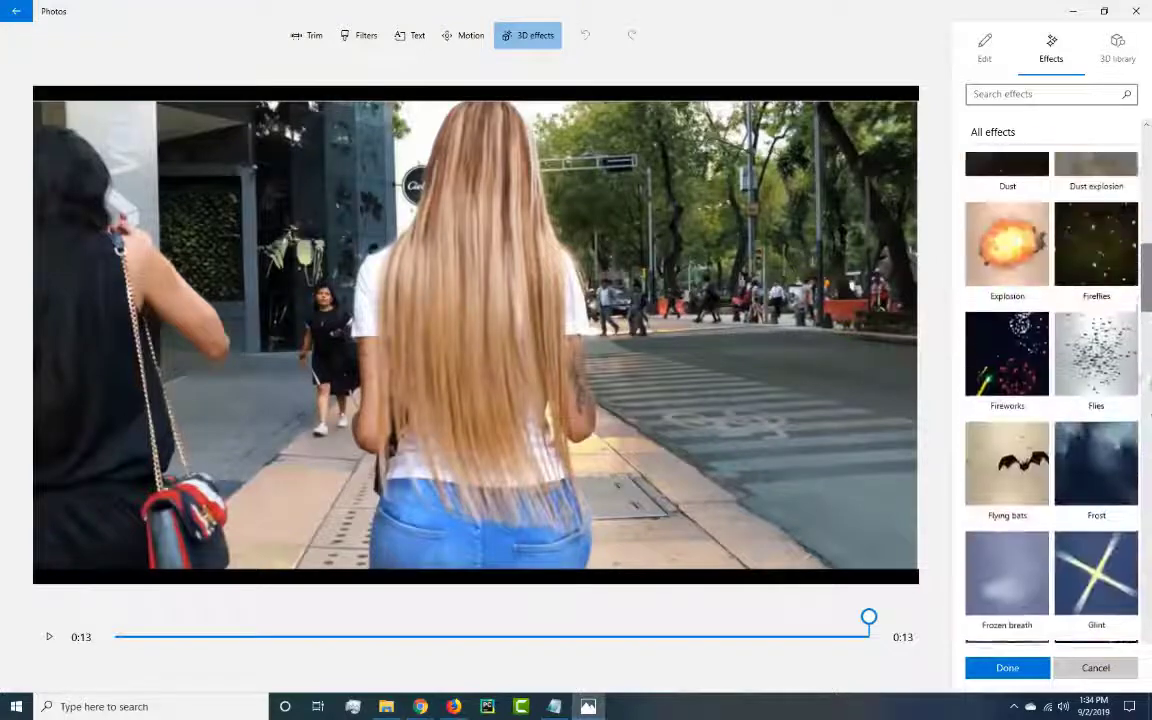
scroll(1146, 415, up, 10)
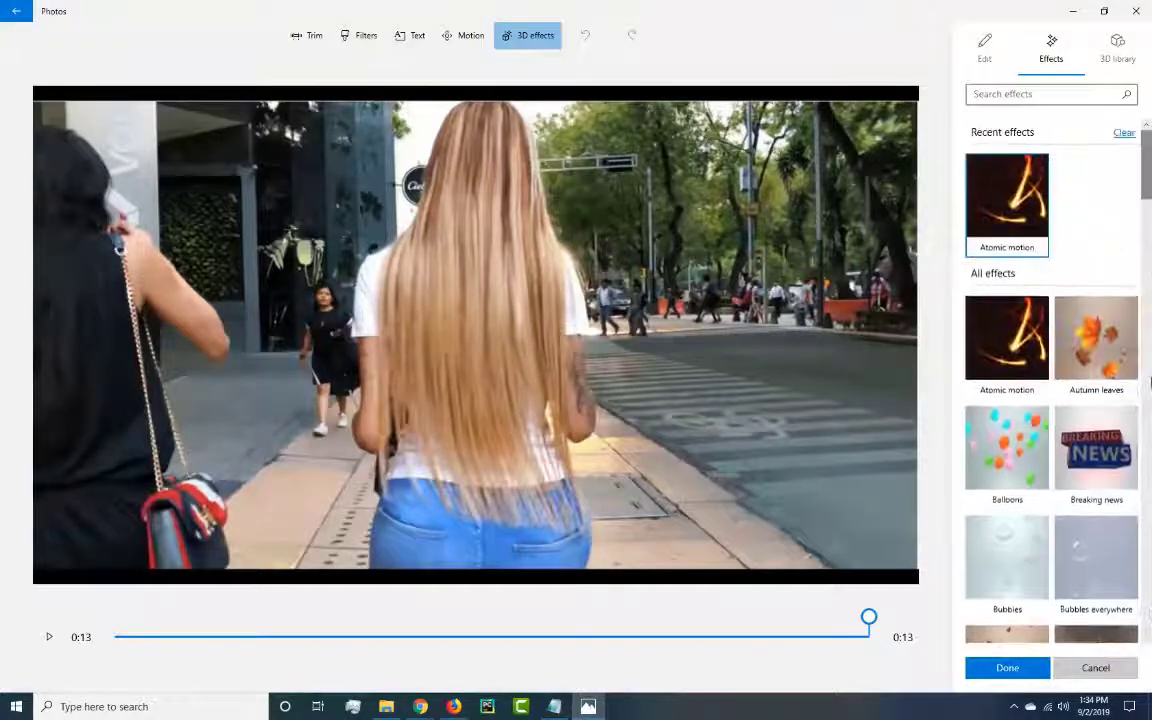
click(1010, 210)
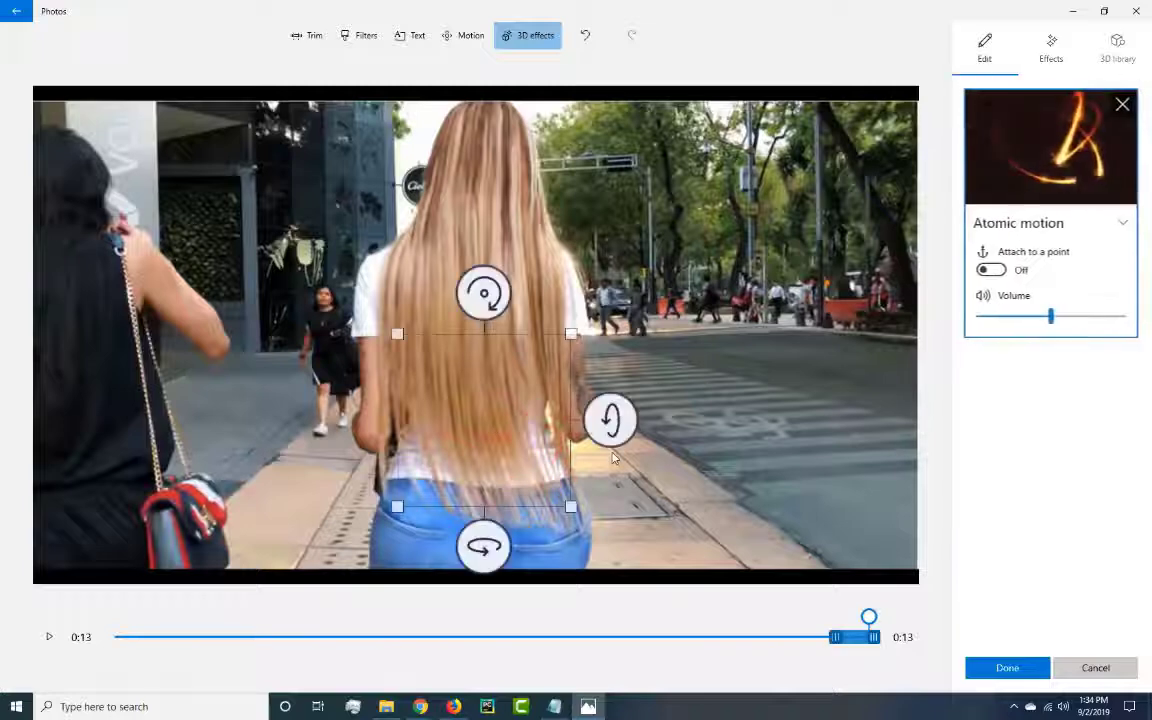
Enlarge the Atomic motion effect to most of the frame's height and position it around the blonde woman.
drag(571, 334, 671, 234)
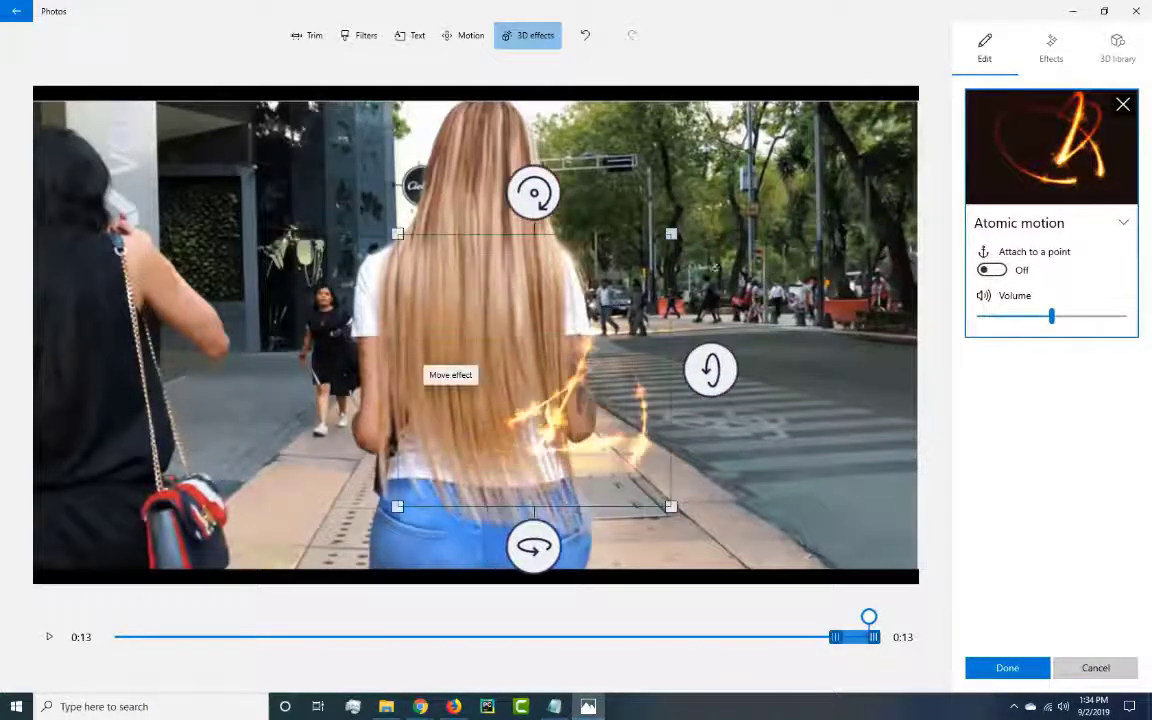
drag(561, 401, 543, 452)
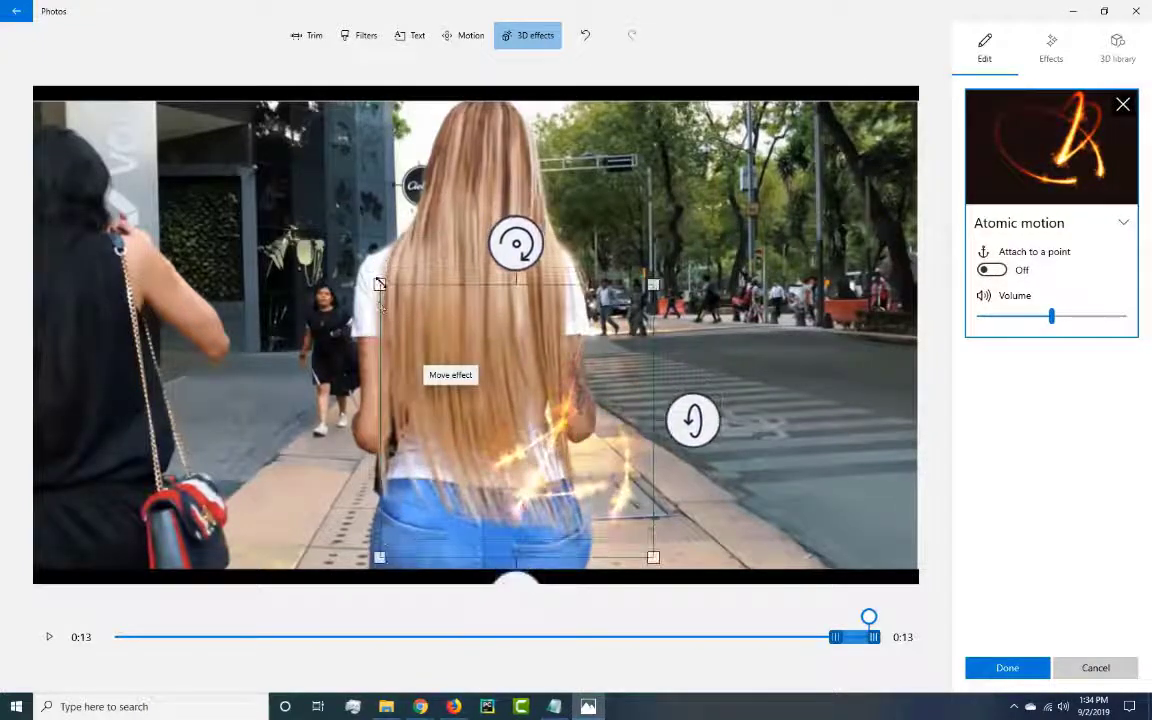
drag(380, 285, 298, 201)
drag(651, 201, 730, 132)
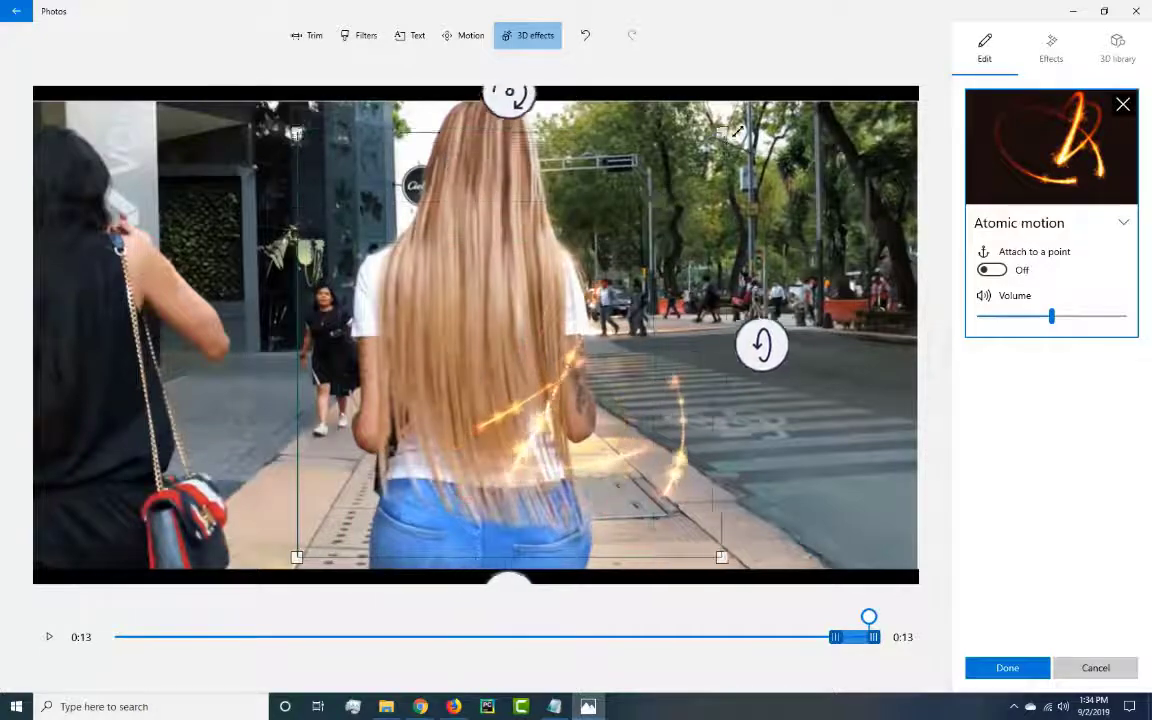
drag(588, 312, 549, 308)
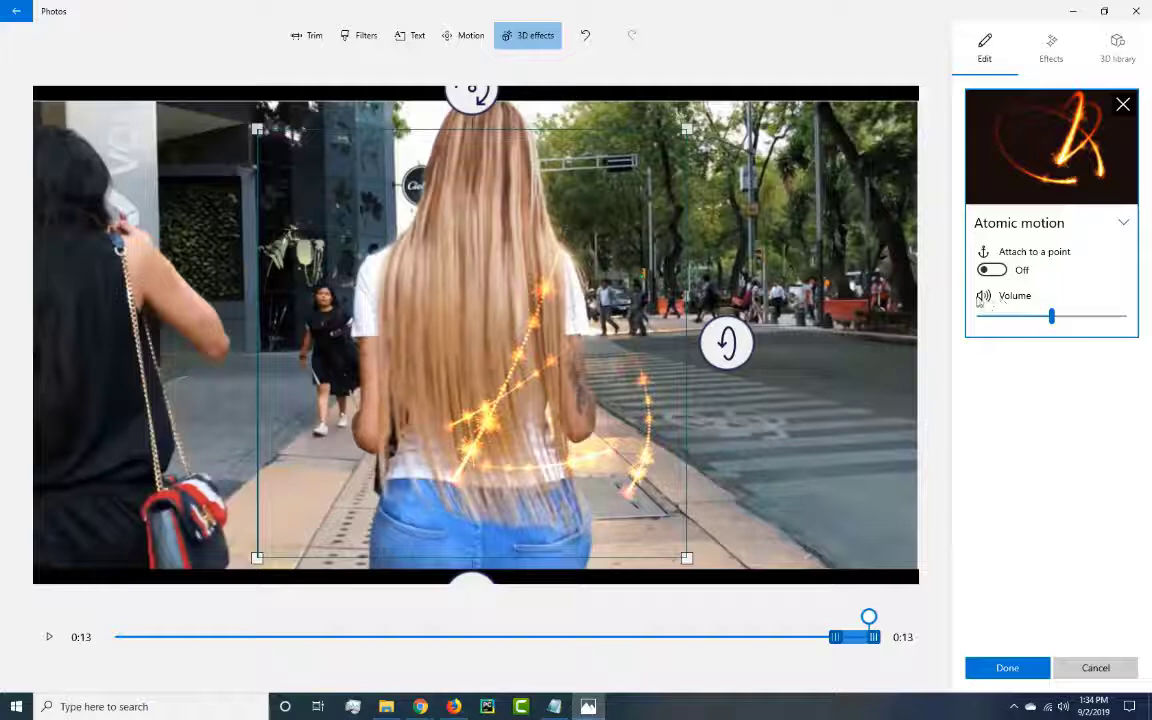
Mute the Atomic motion effect and set it to run from about 0:04 to 0:08 of the clip.
drag(1053, 318, 956, 318)
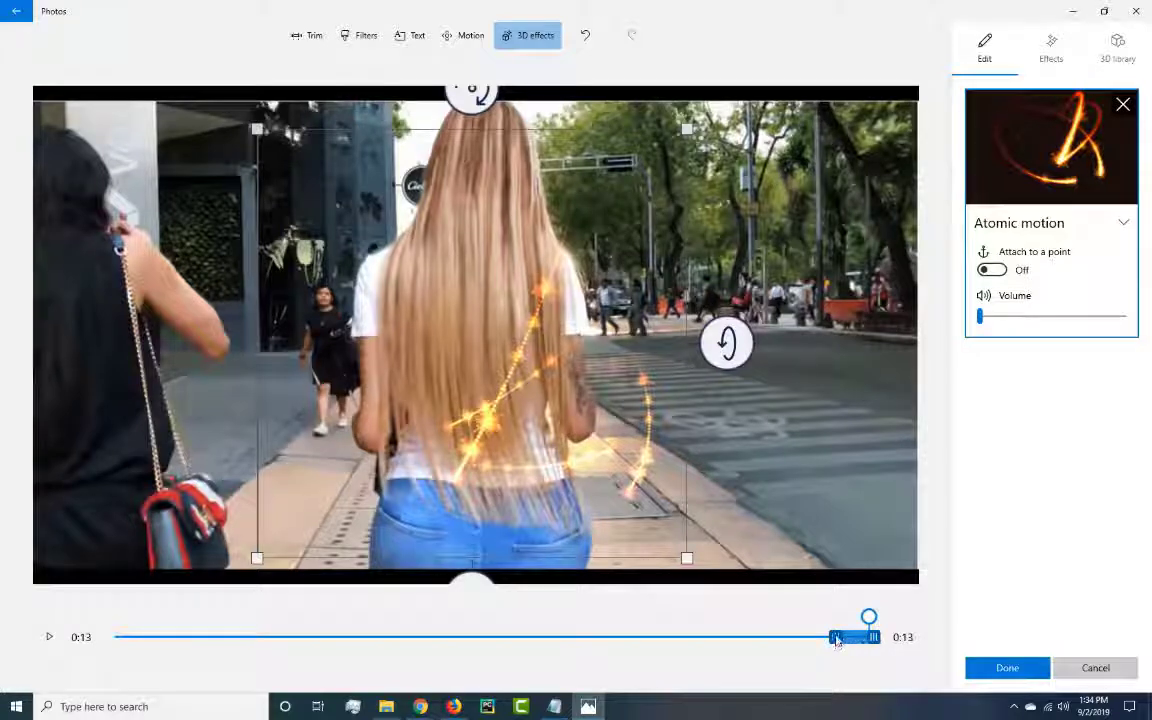
drag(835, 640, 617, 641)
drag(743, 640, 443, 651)
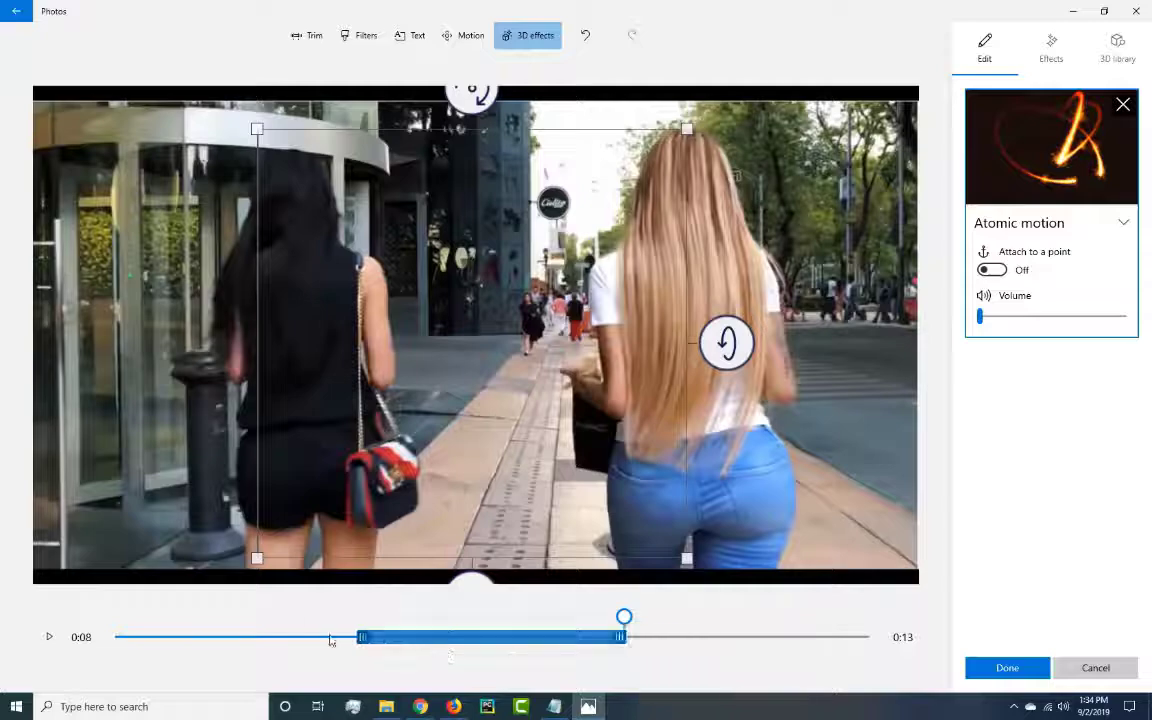
Preview the Atomic motion effect from about 0:04 and pause at 0:08.
click(48, 637)
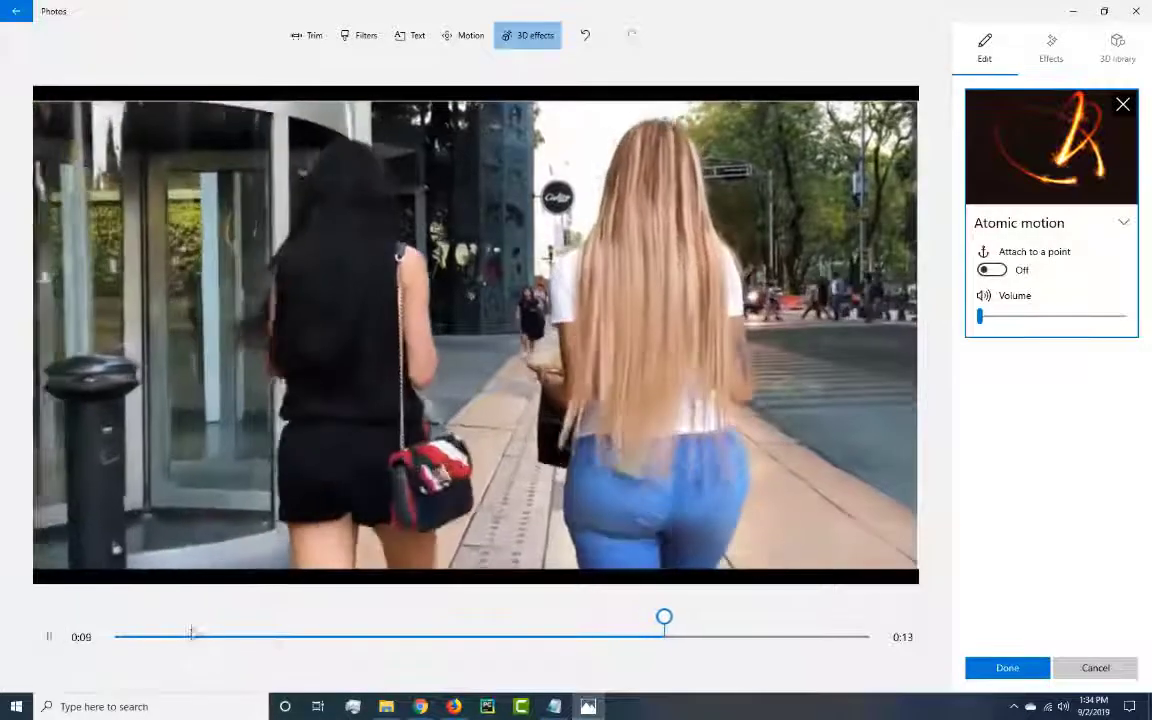
click(191, 636)
click(340, 637)
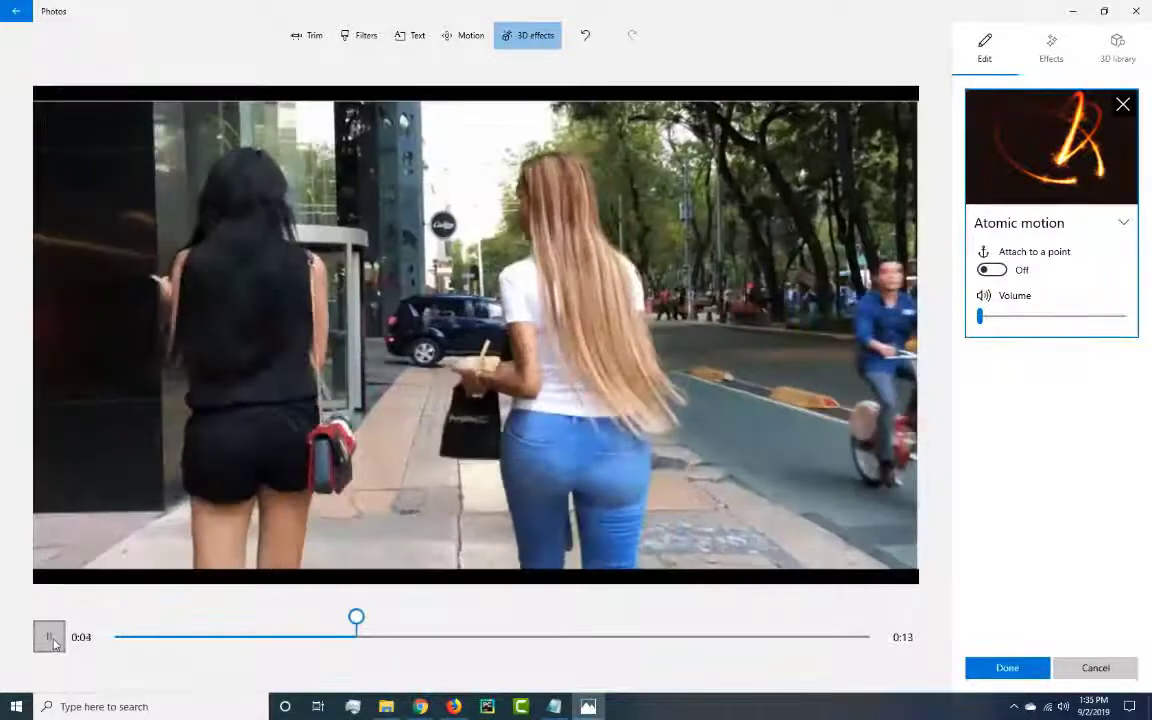
click(54, 642)
click(50, 637)
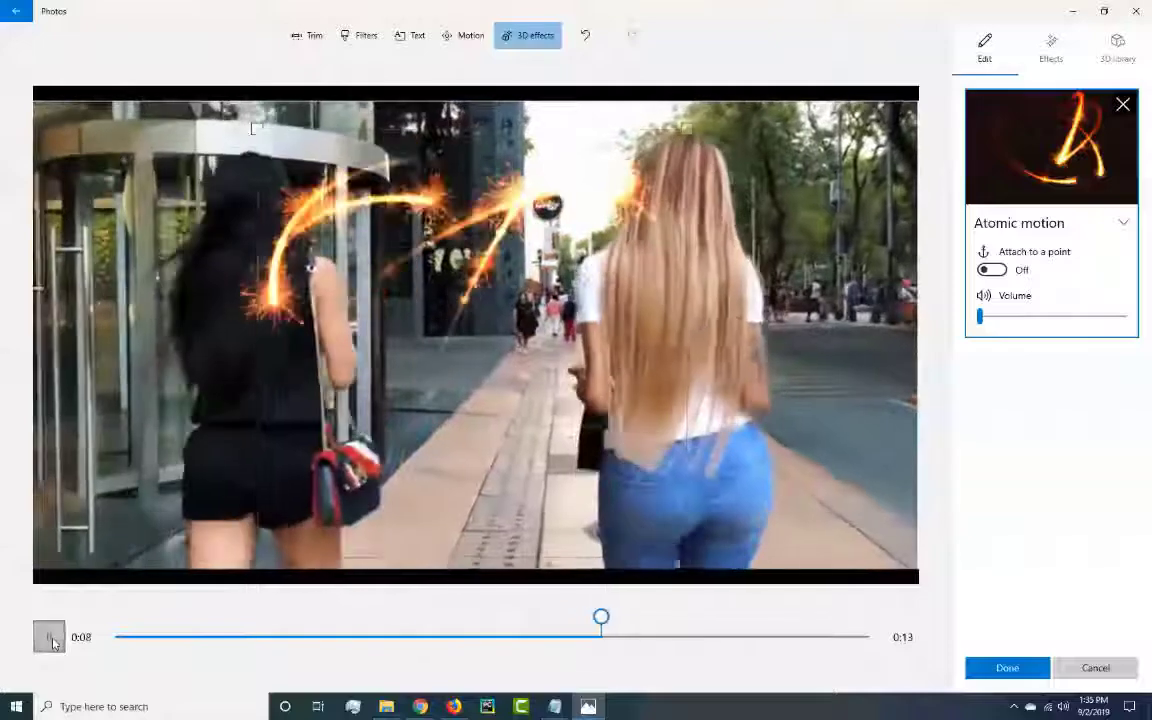
click(50, 637)
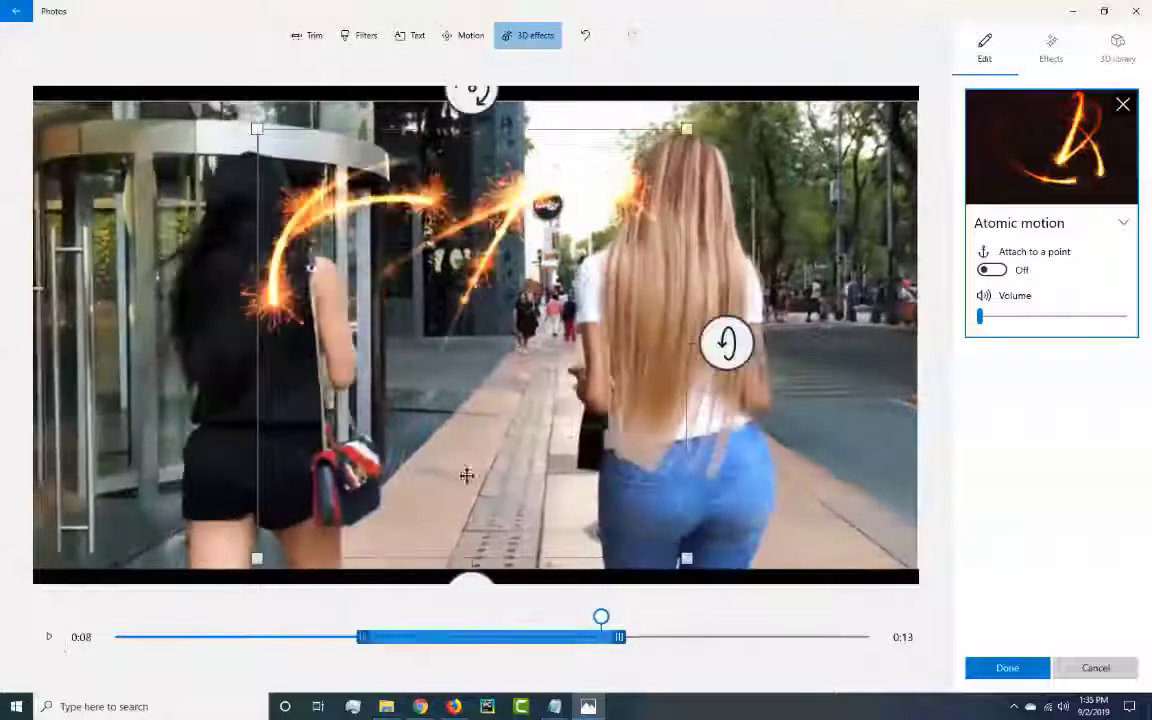
Browse the 3D library's model categories and add the Landing UFO model from Sci-Fi & Fantasy to the clip.
click(1118, 48)
scroll(1113, 290, down, 2)
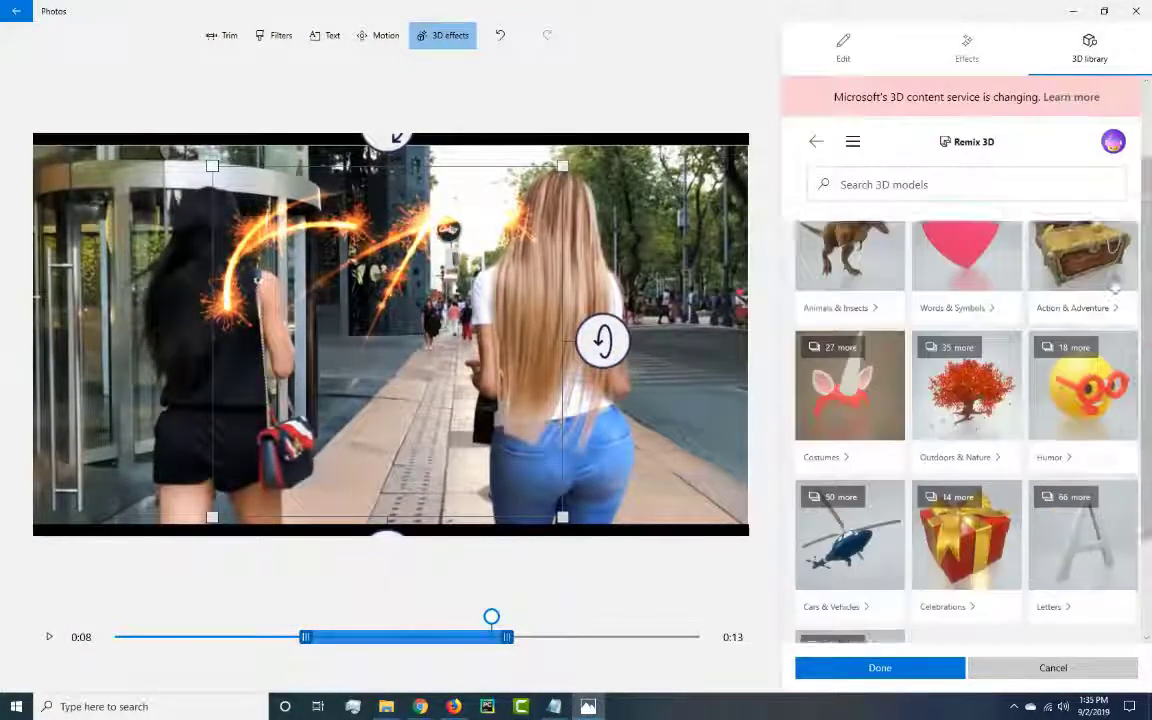
scroll(1113, 289, down, 2)
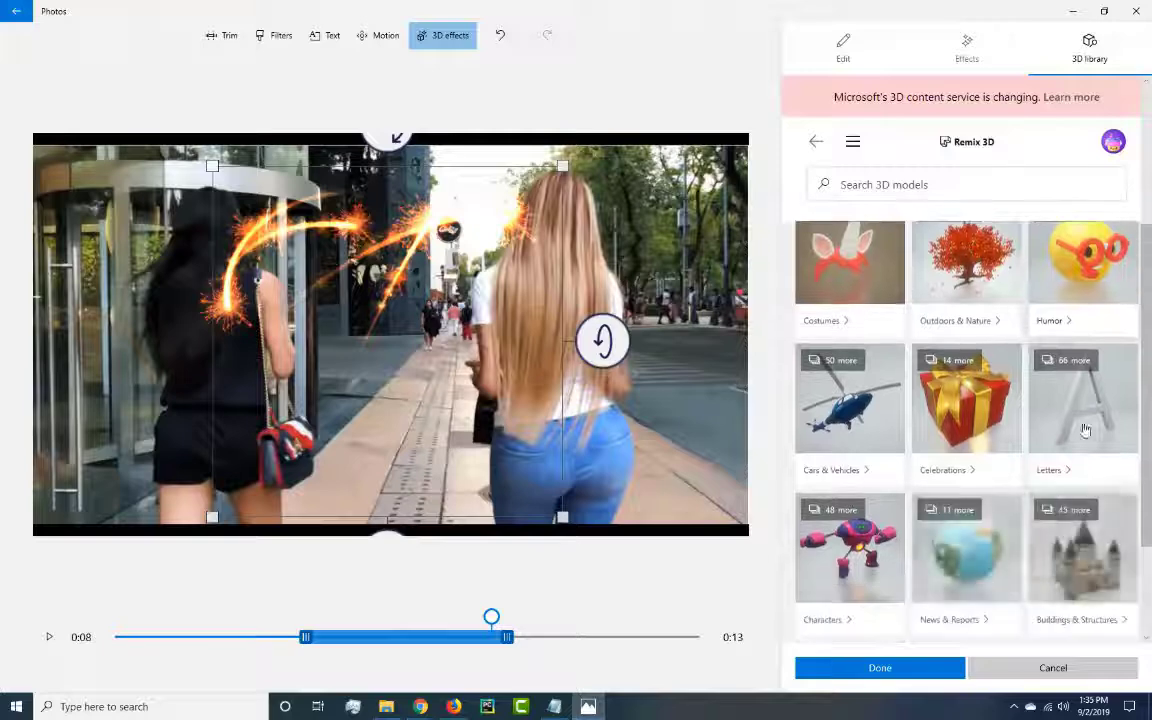
scroll(1085, 430, down, 2)
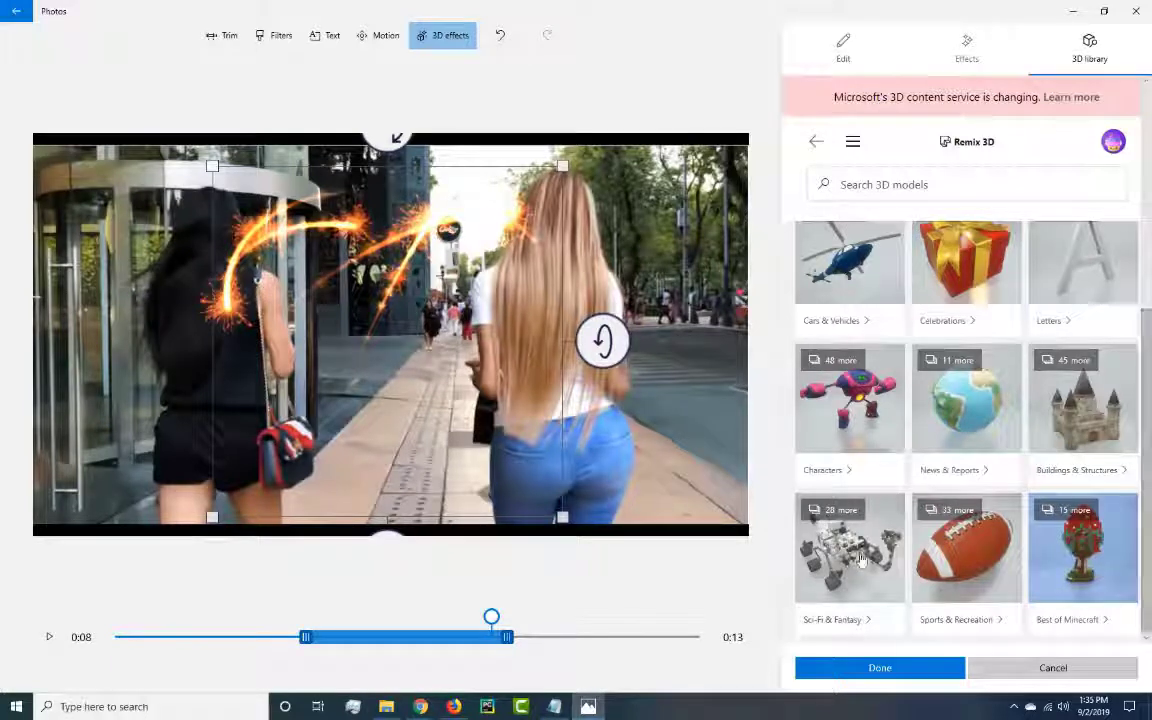
scroll(1138, 460, up, 3)
scroll(1135, 462, down, 3)
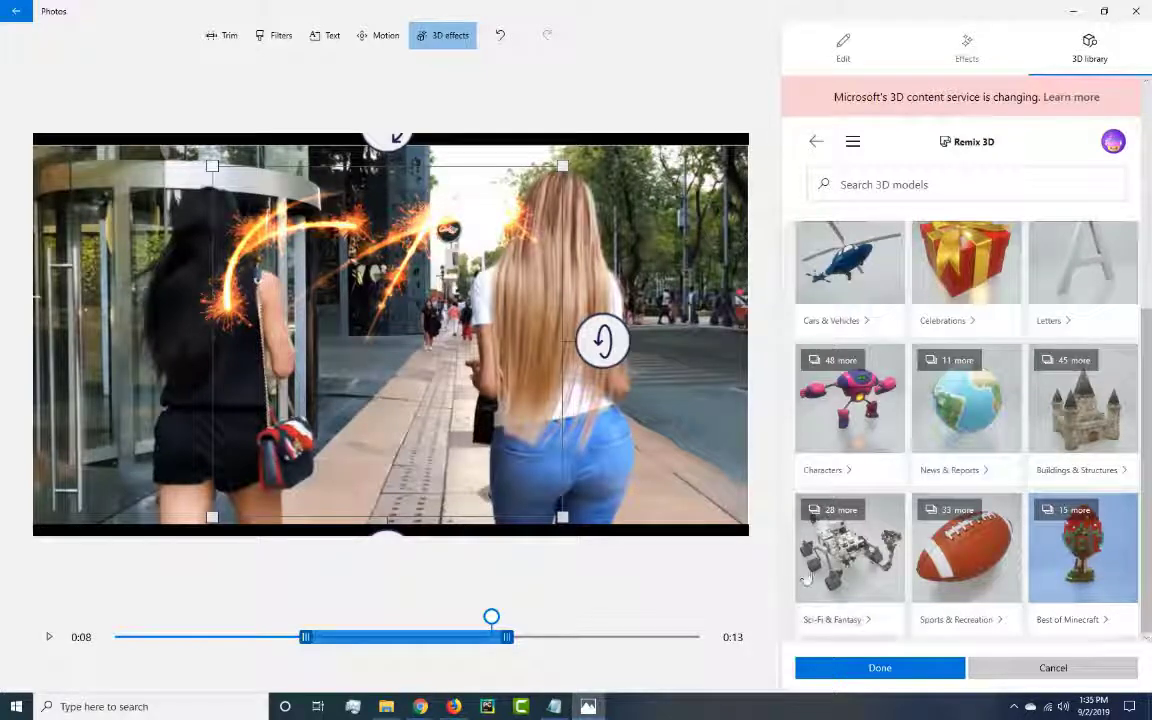
click(869, 539)
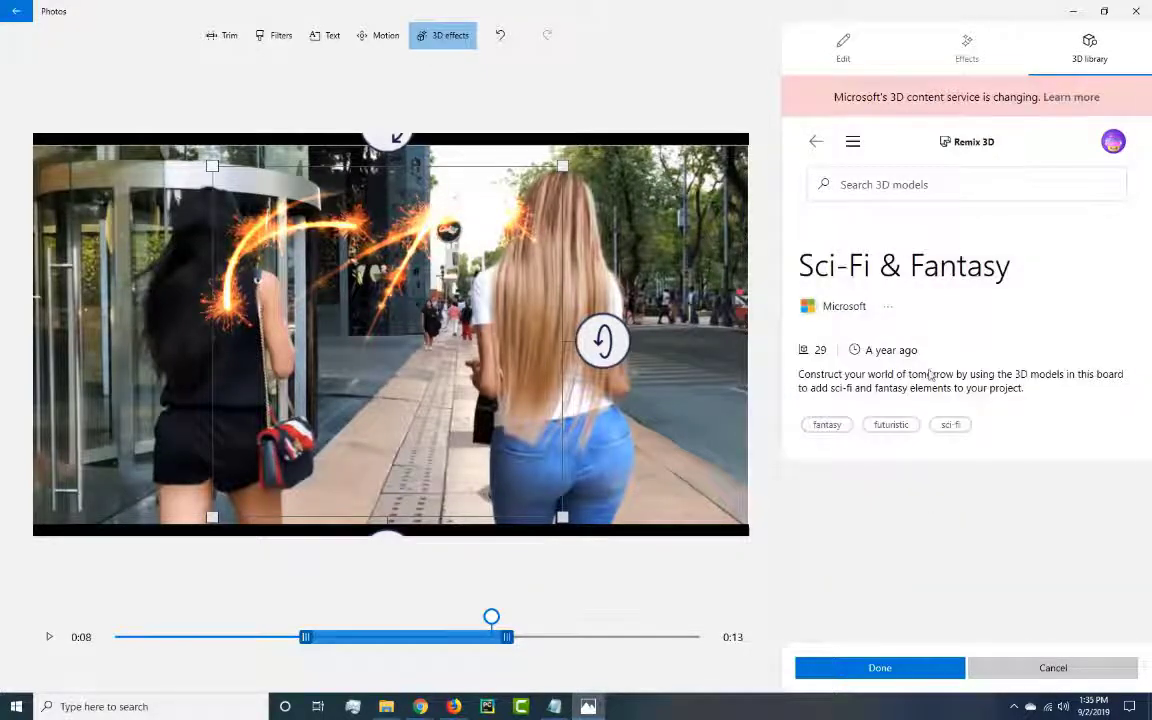
scroll(1098, 406, down, 6)
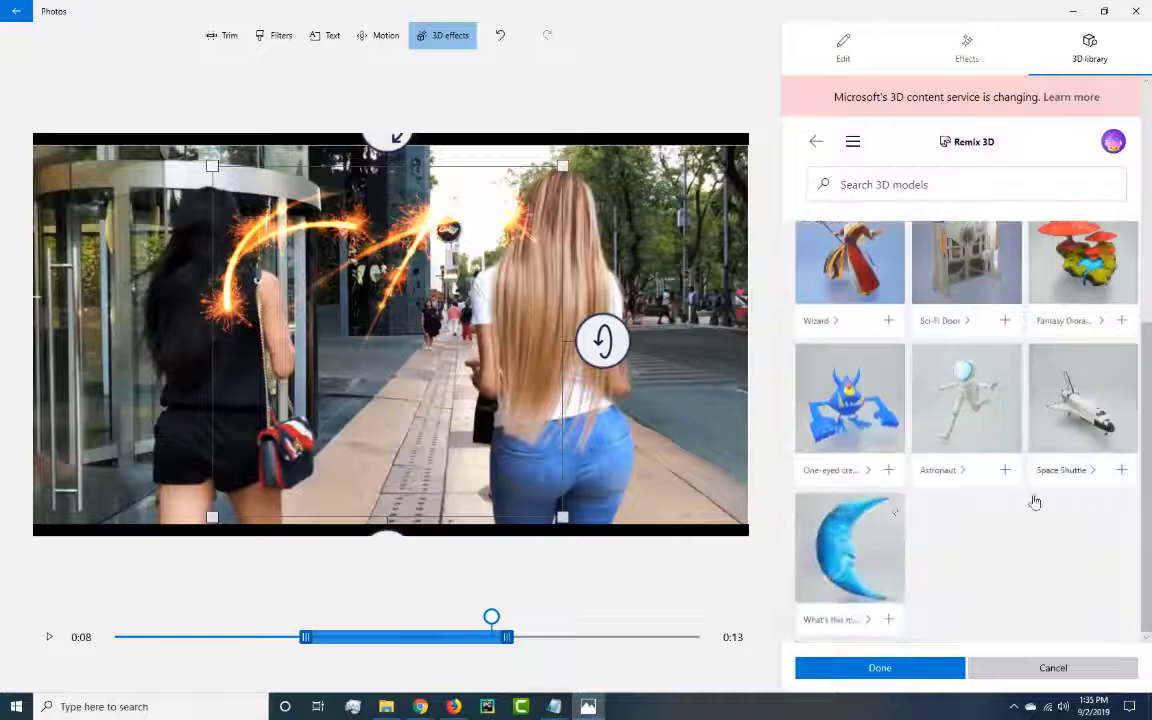
scroll(1035, 502, down, 5)
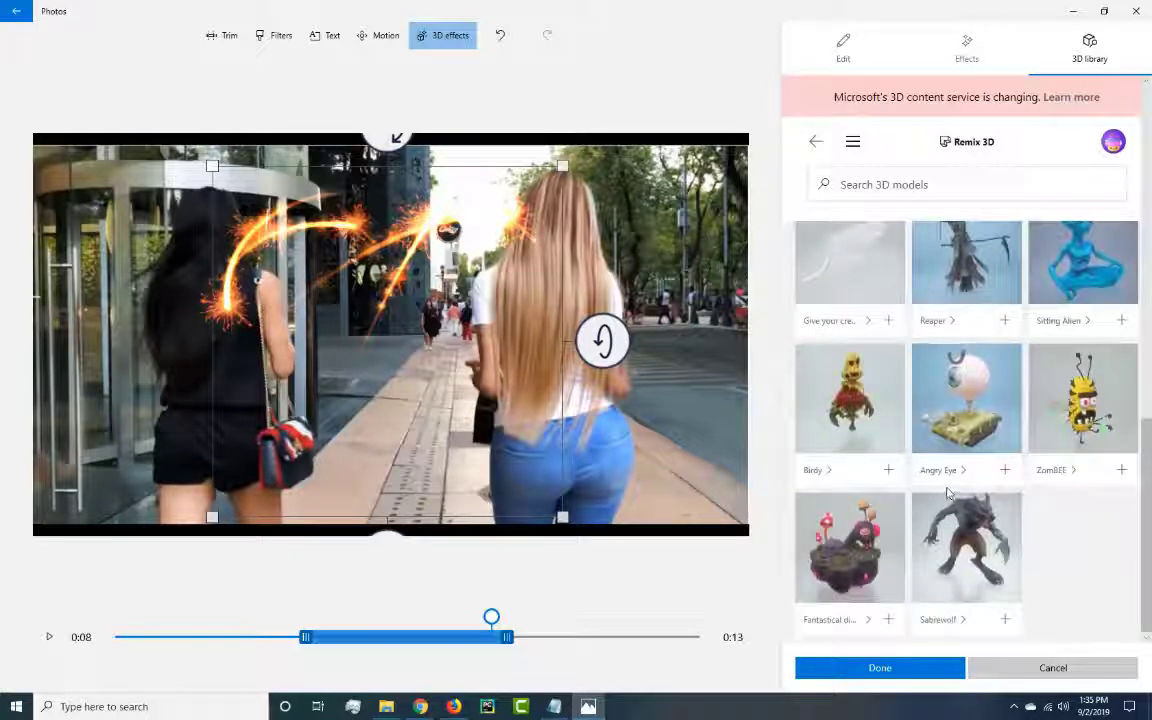
scroll(1040, 490, down, 5)
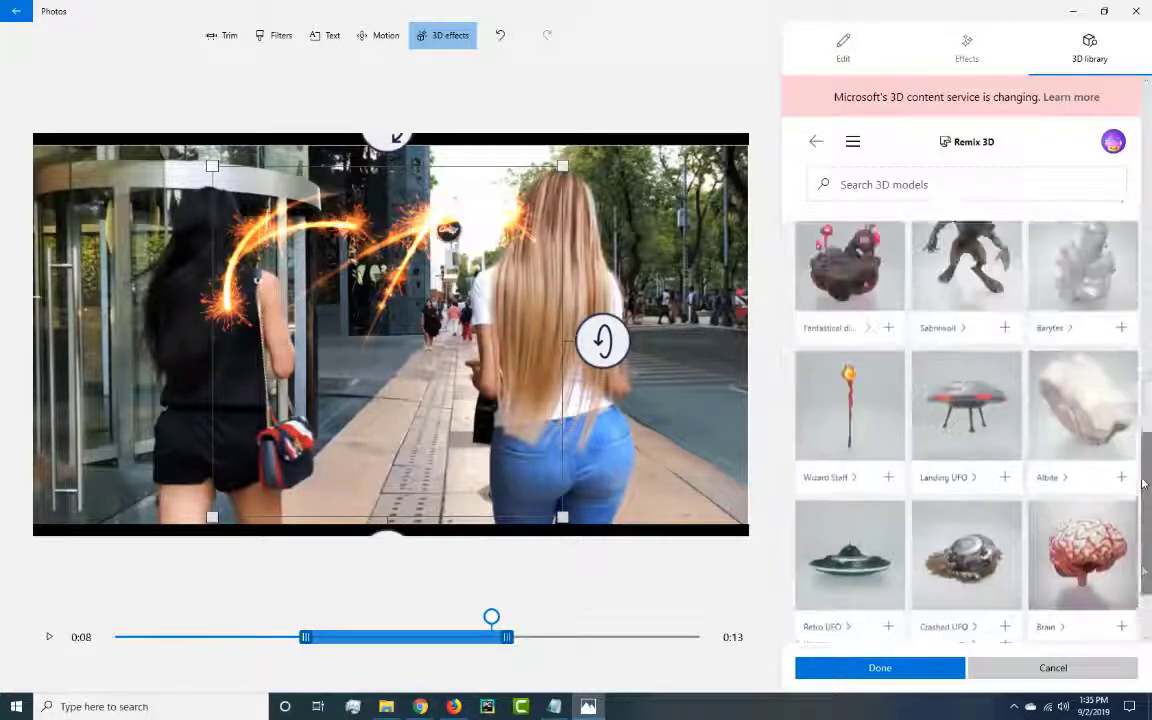
drag(1144, 484, 1143, 467)
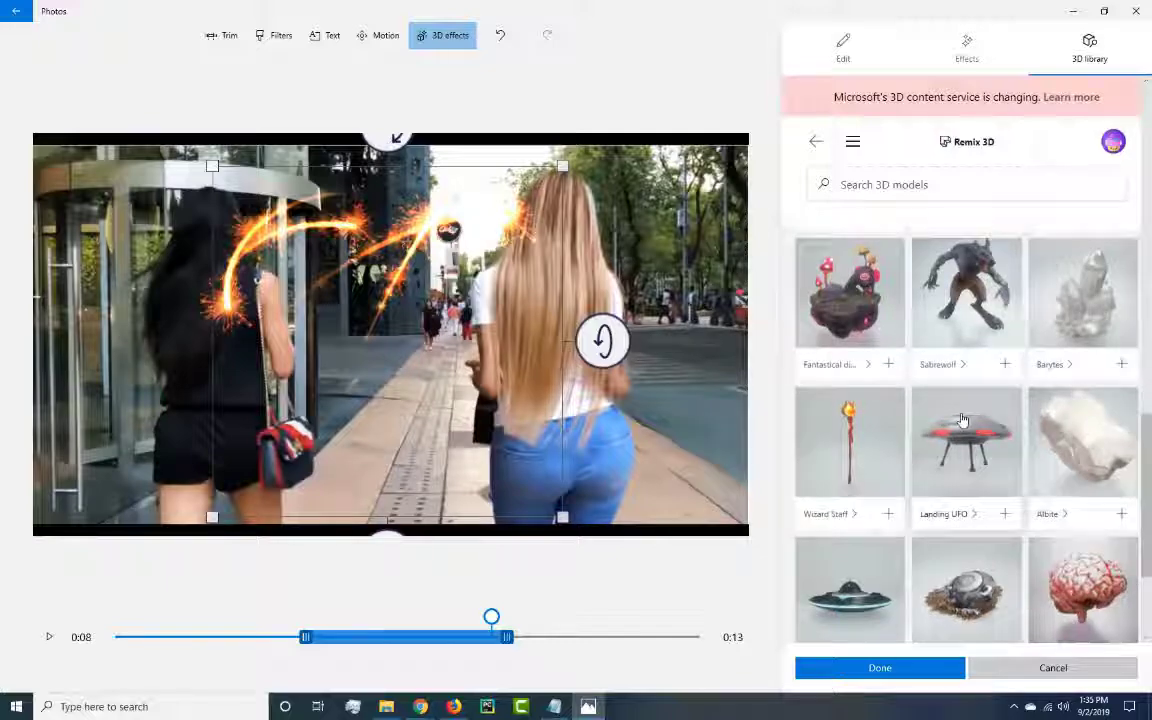
click(962, 420)
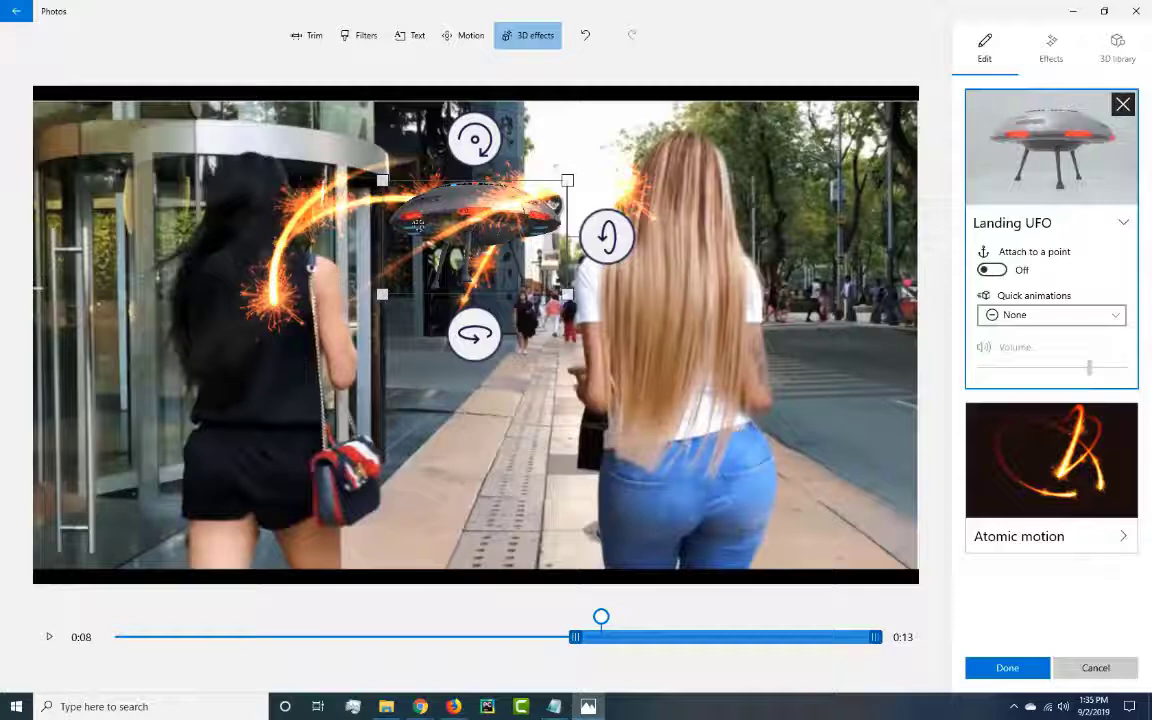
Place the Landing UFO tilted on the street in the frame's lower-right area and give it the Look Around animation.
drag(418, 226, 780, 450)
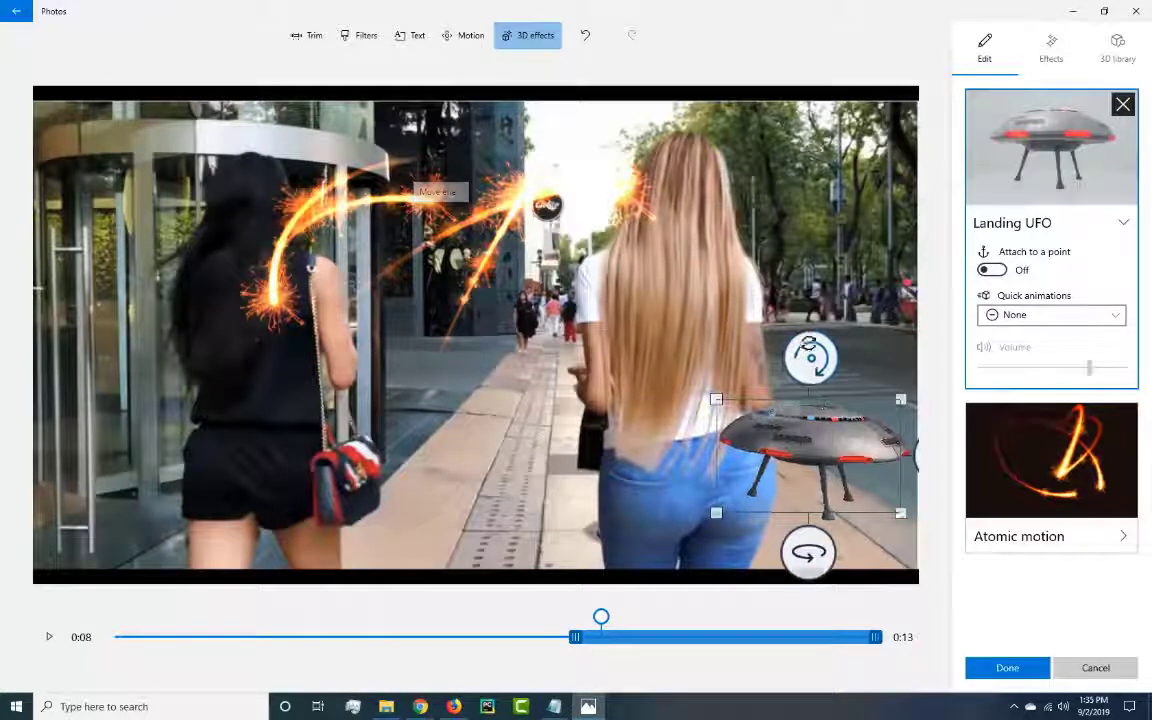
drag(808, 343, 750, 328)
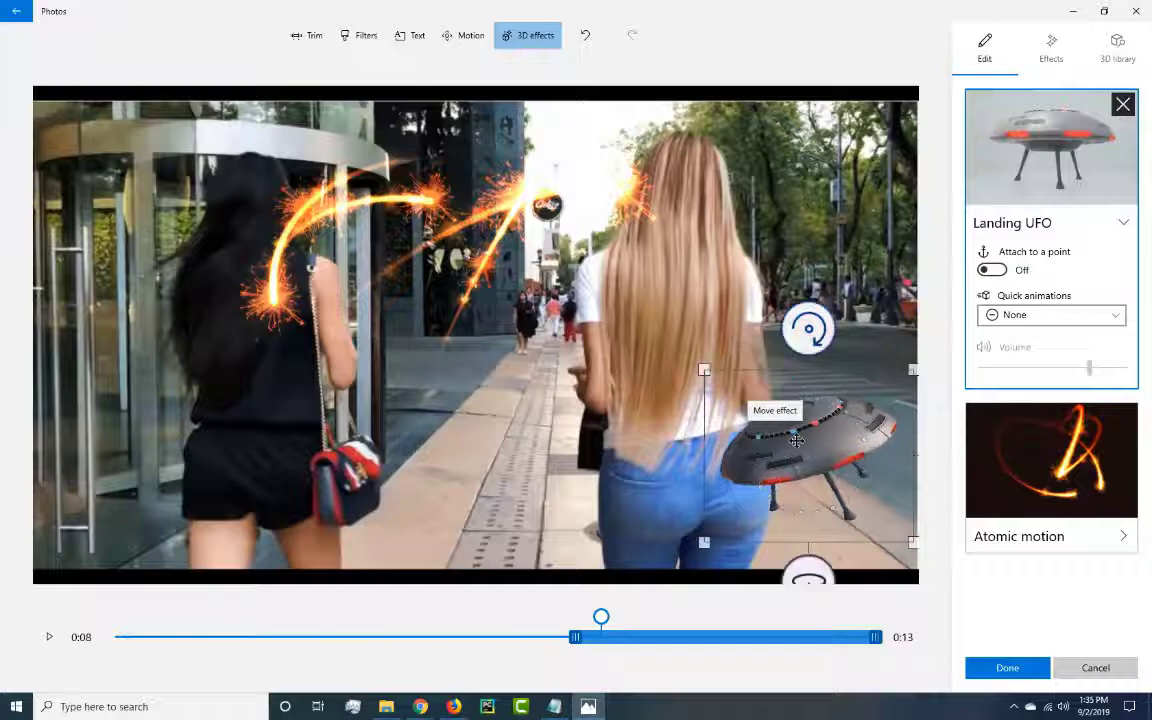
click(1120, 317)
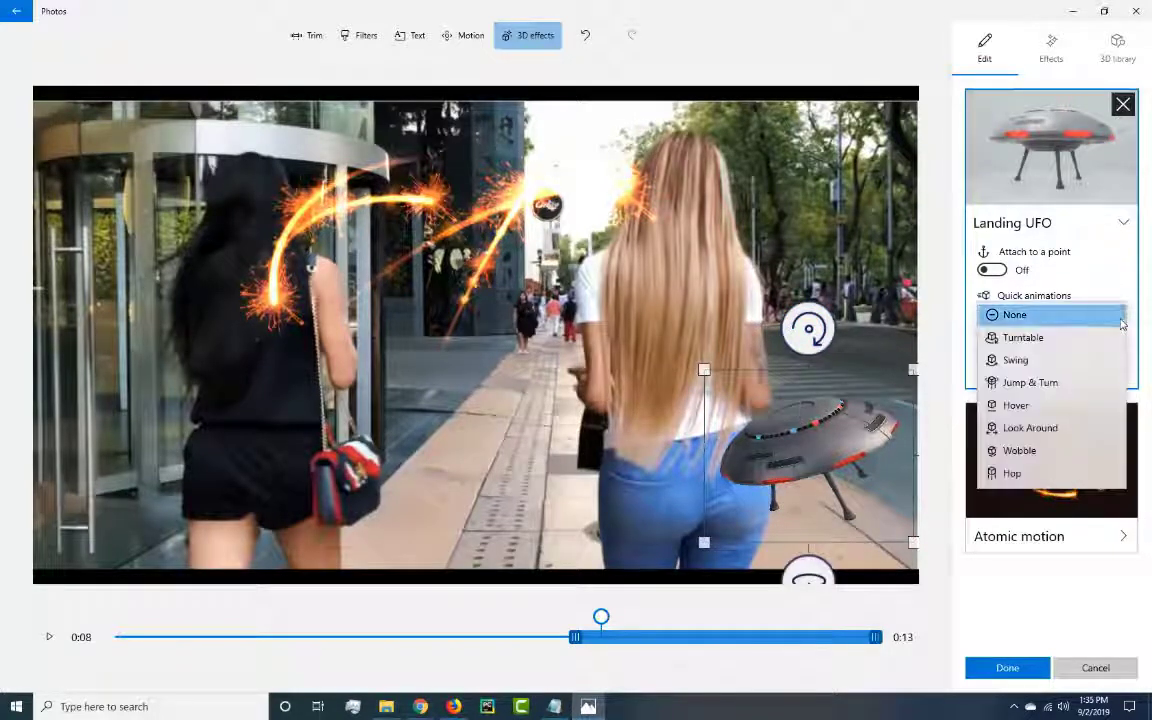
click(1050, 434)
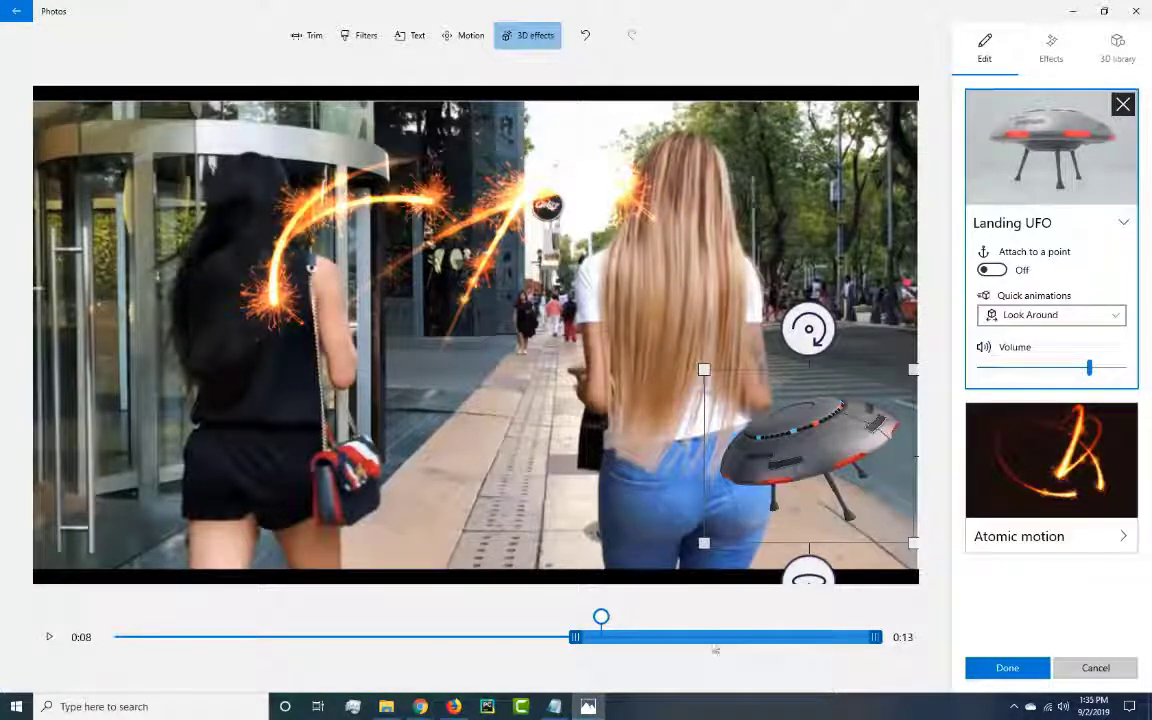
Set the Landing UFO to run from about 0:07 to the clip's end and preview the clip from about 0:03.
drag(648, 640, 572, 638)
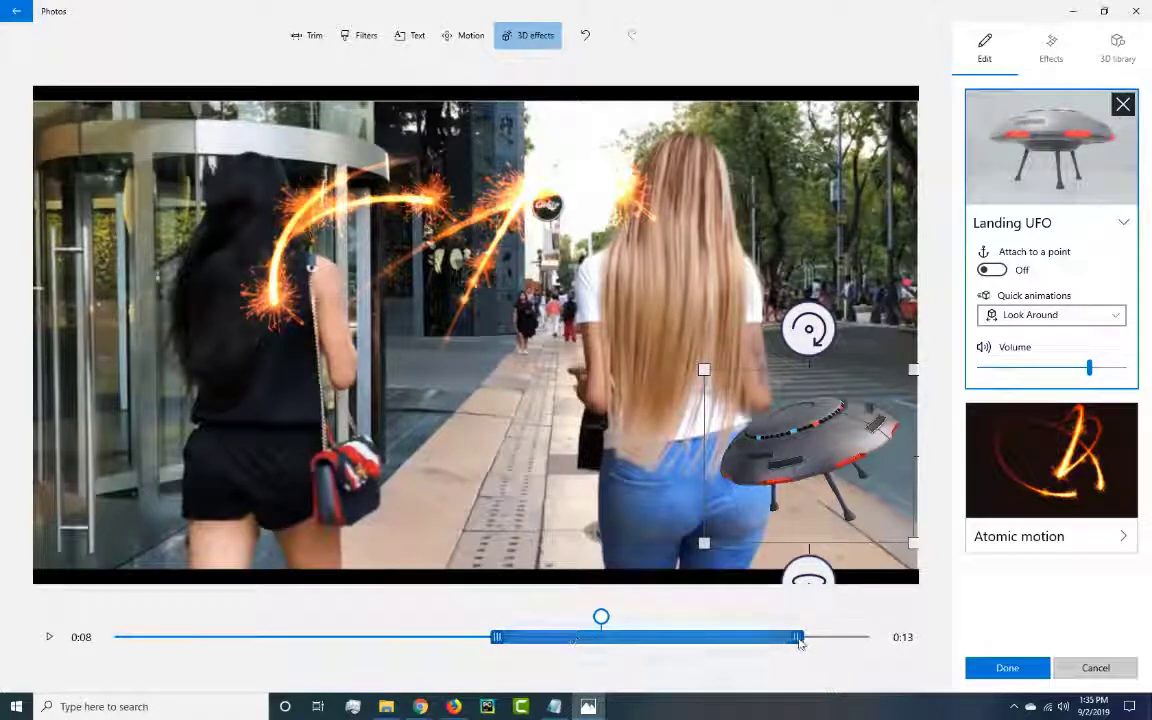
drag(800, 642, 808, 644)
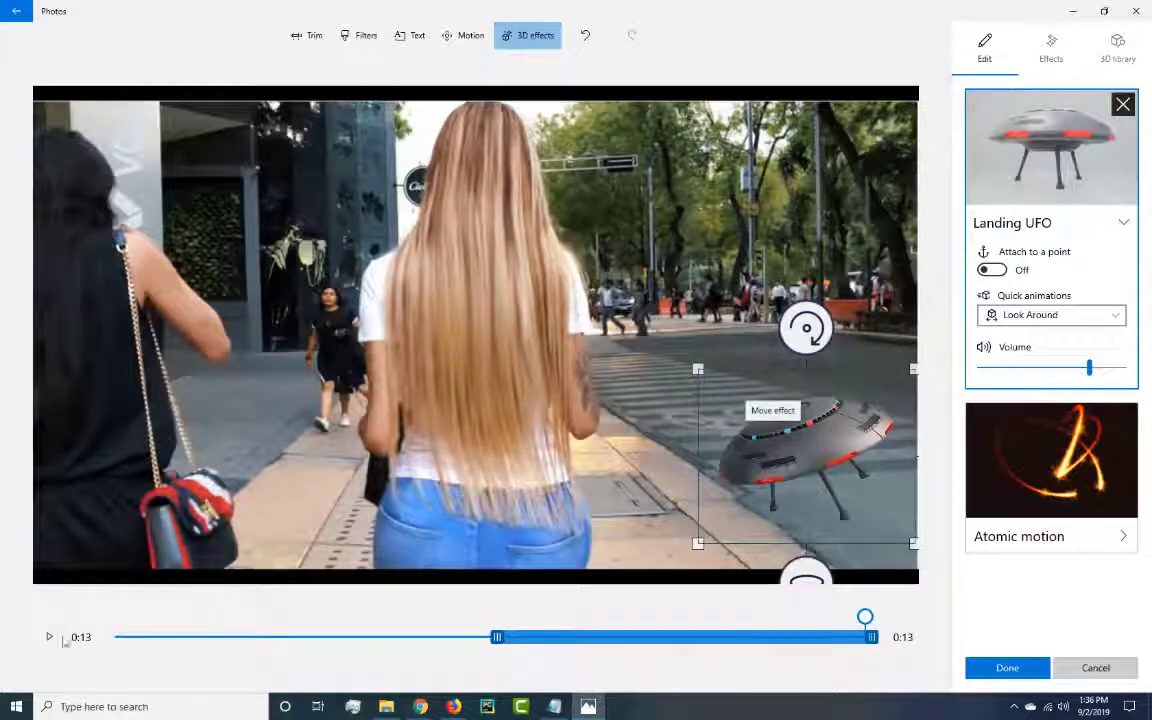
click(291, 632)
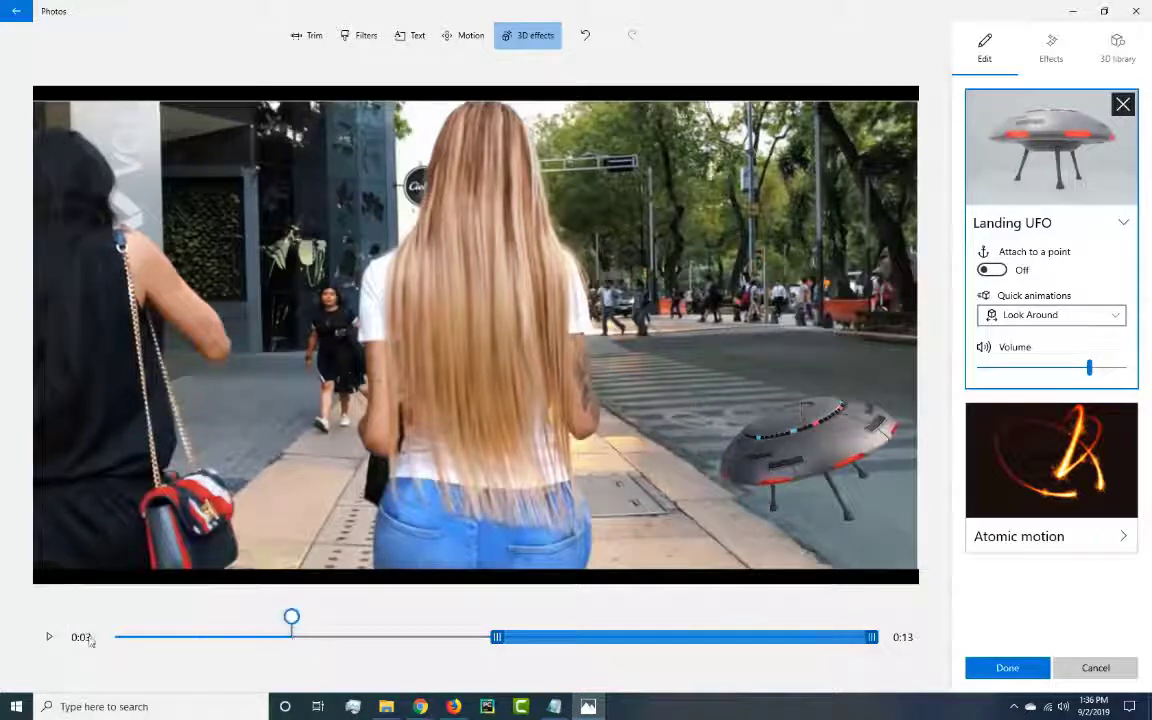
click(48, 637)
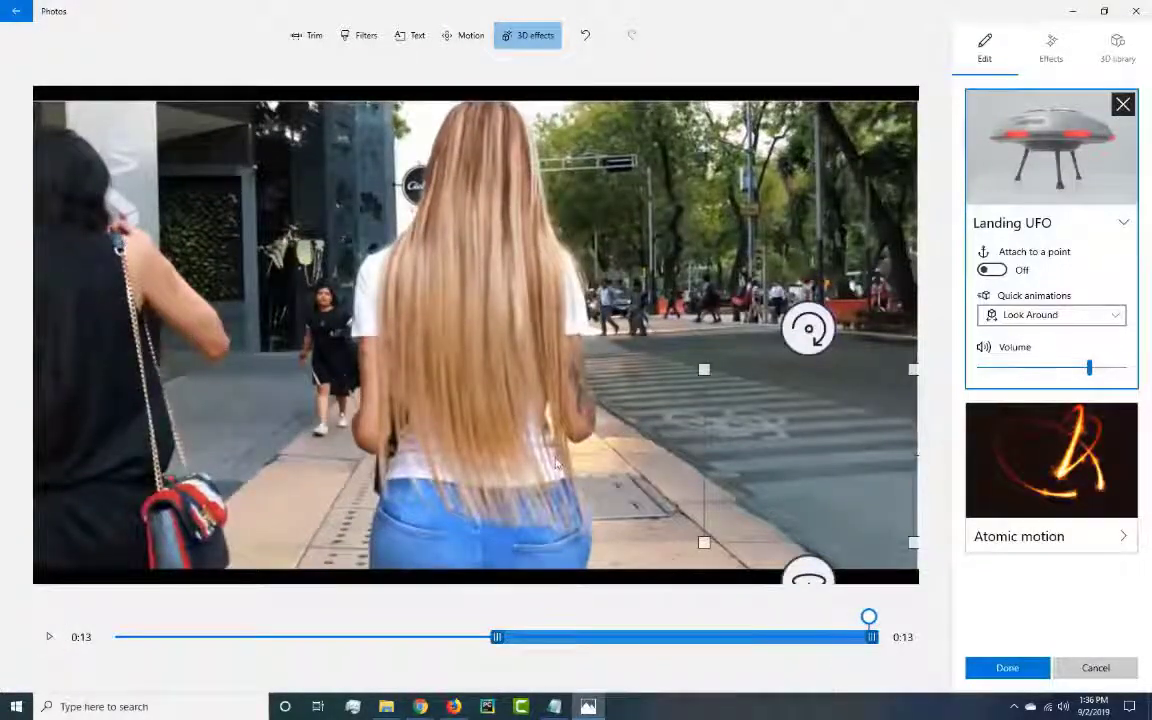
Open the clip's text editor, browse the animated text styles, and add the text "Booty" in the Adventure style.
click(417, 38)
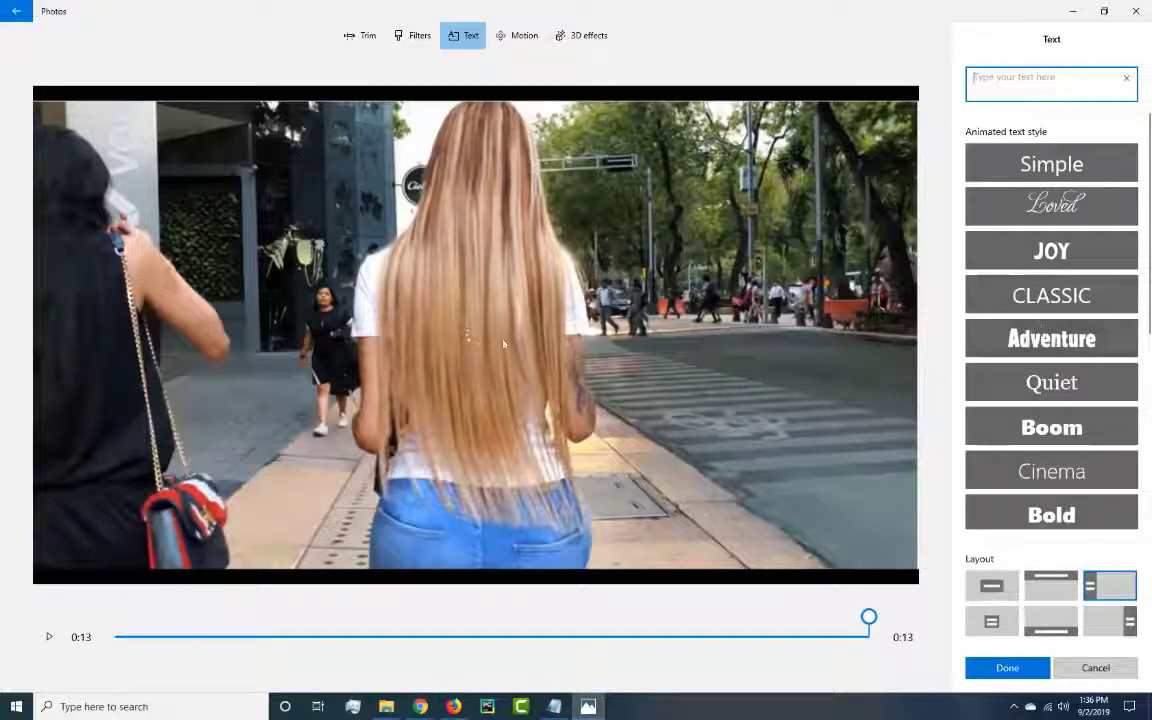
scroll(1143, 230, down, 2)
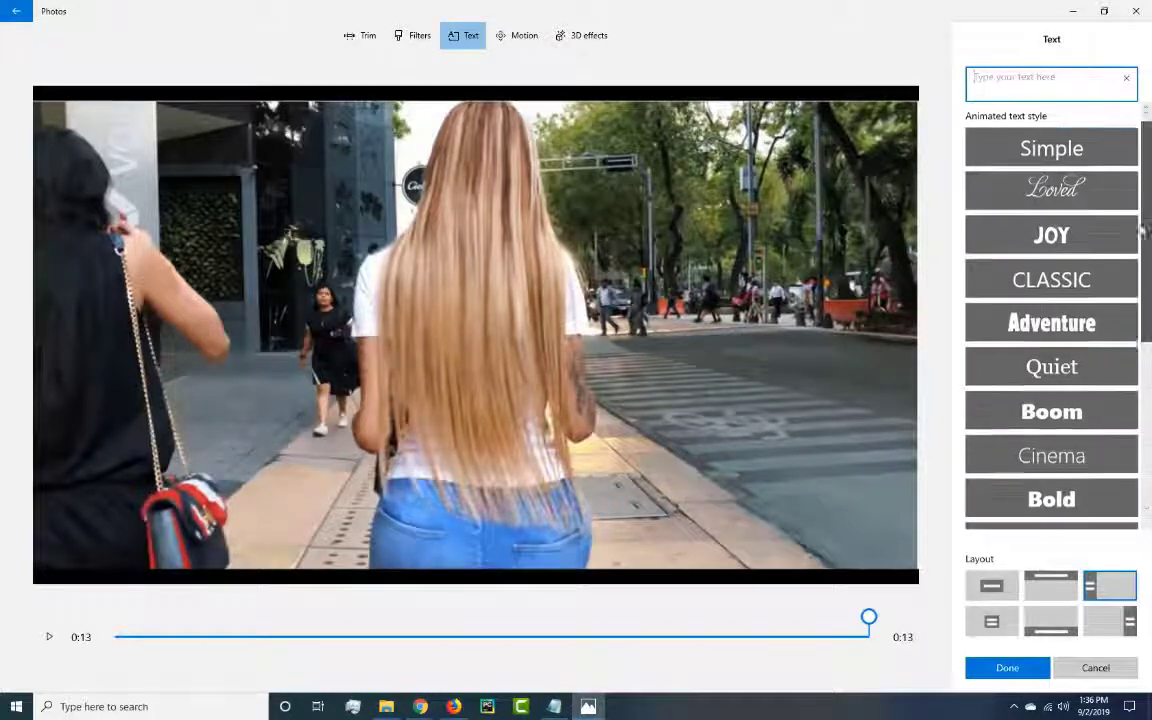
scroll(1143, 230, down, 3)
scroll(1148, 240, up, 2)
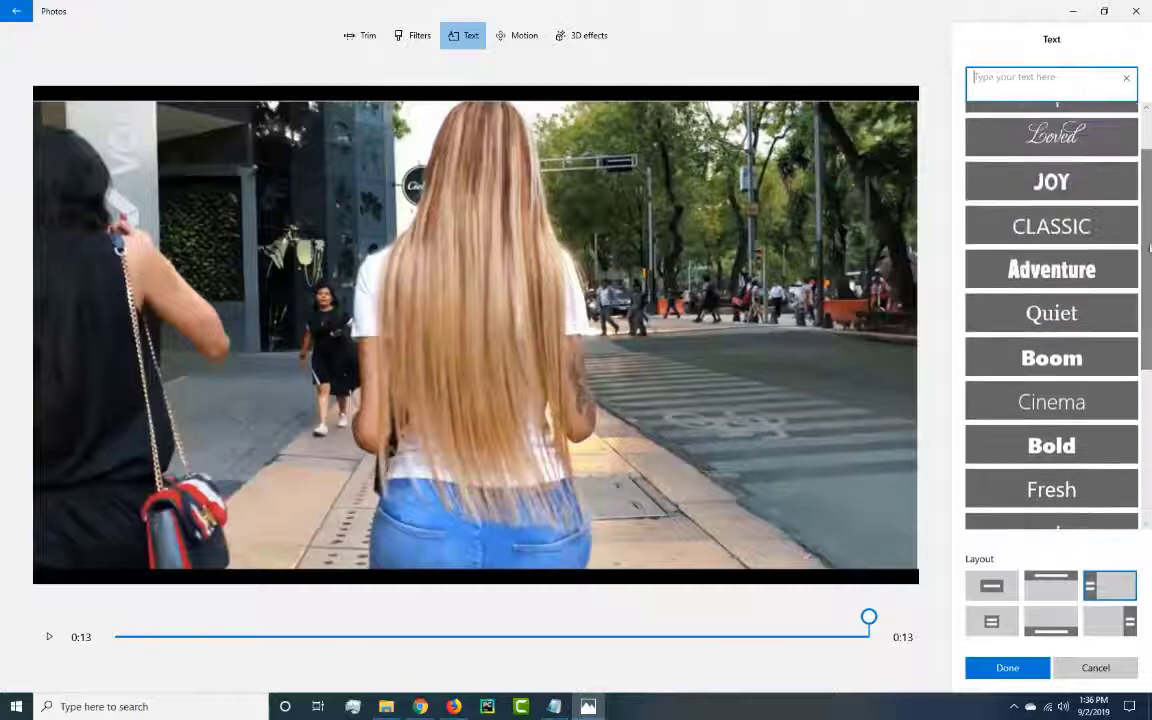
click(1040, 269)
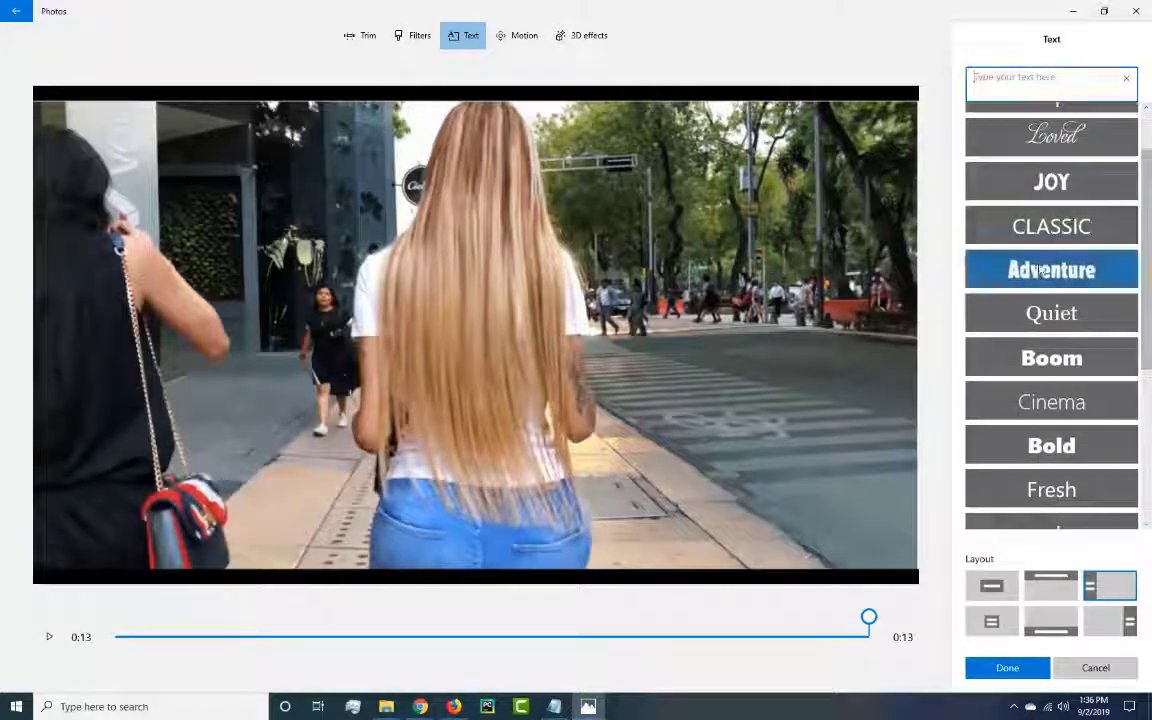
click(997, 87)
text(Bac)
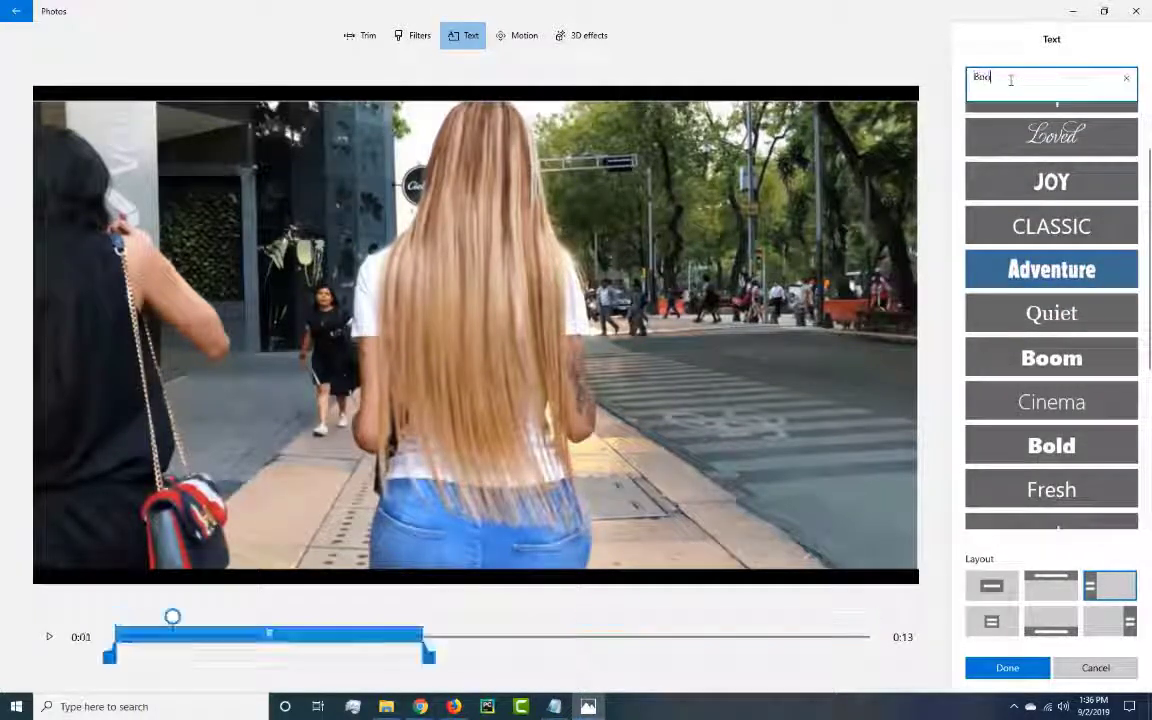
text(ty)
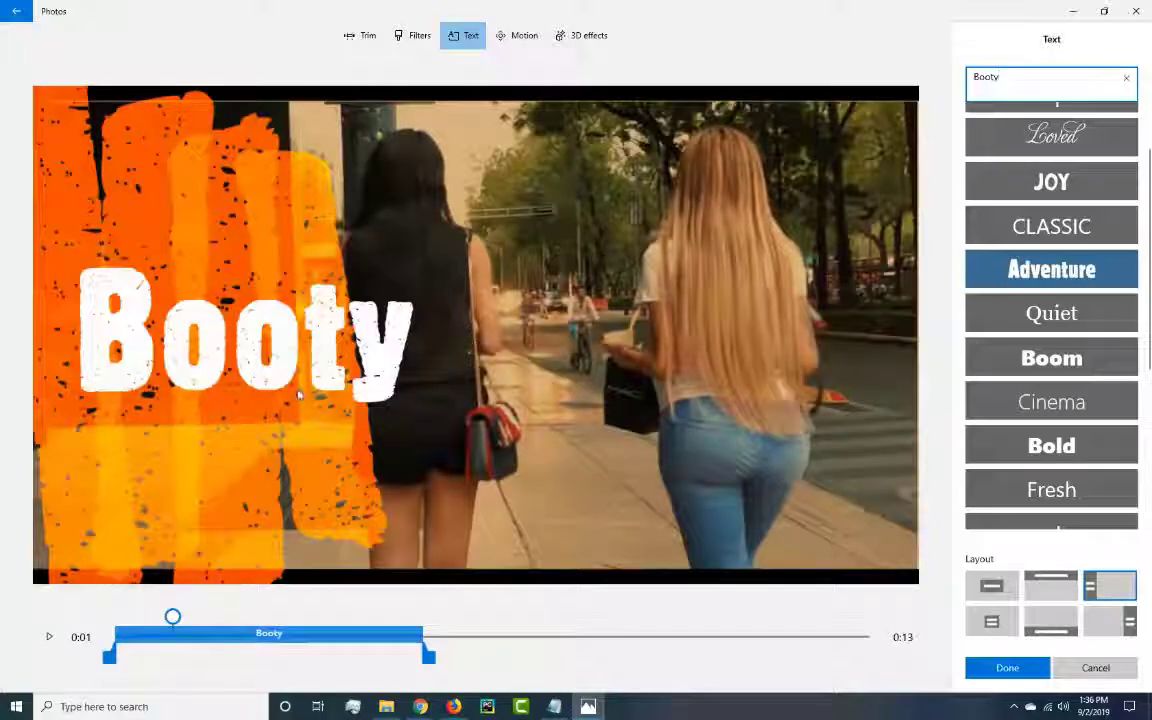
Try the Bottom layout for the Booty text and settle on the centered layout with a painted border around the frame.
click(433, 345)
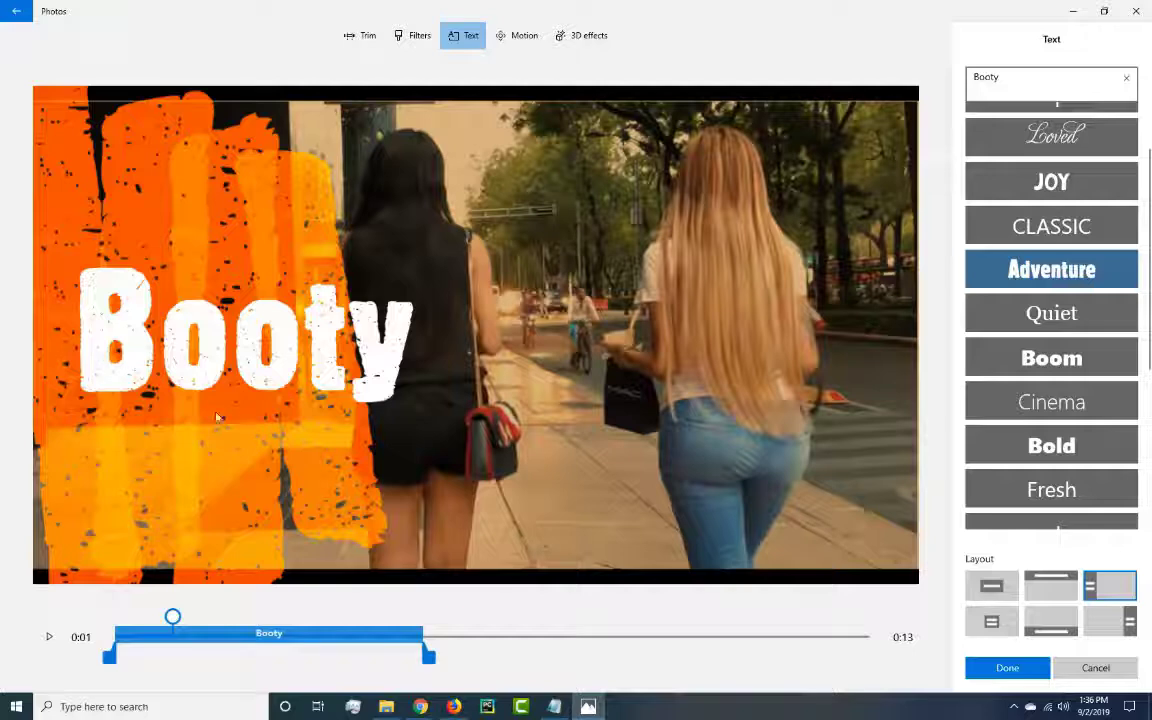
click(1057, 625)
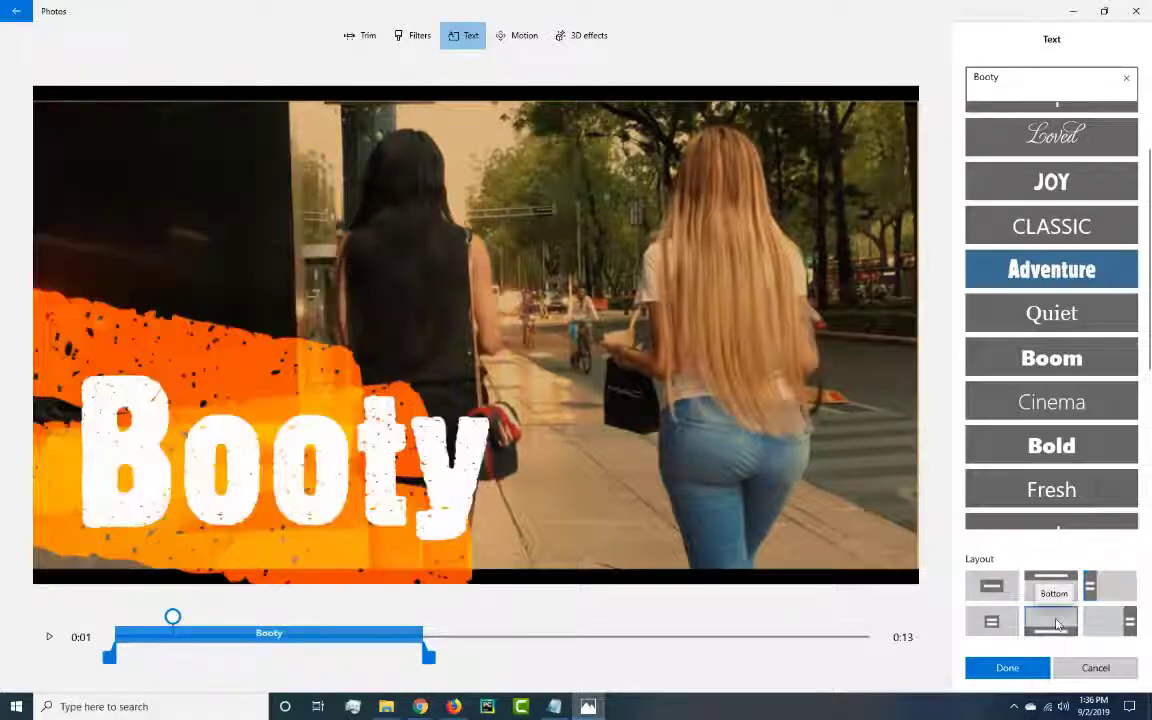
click(993, 623)
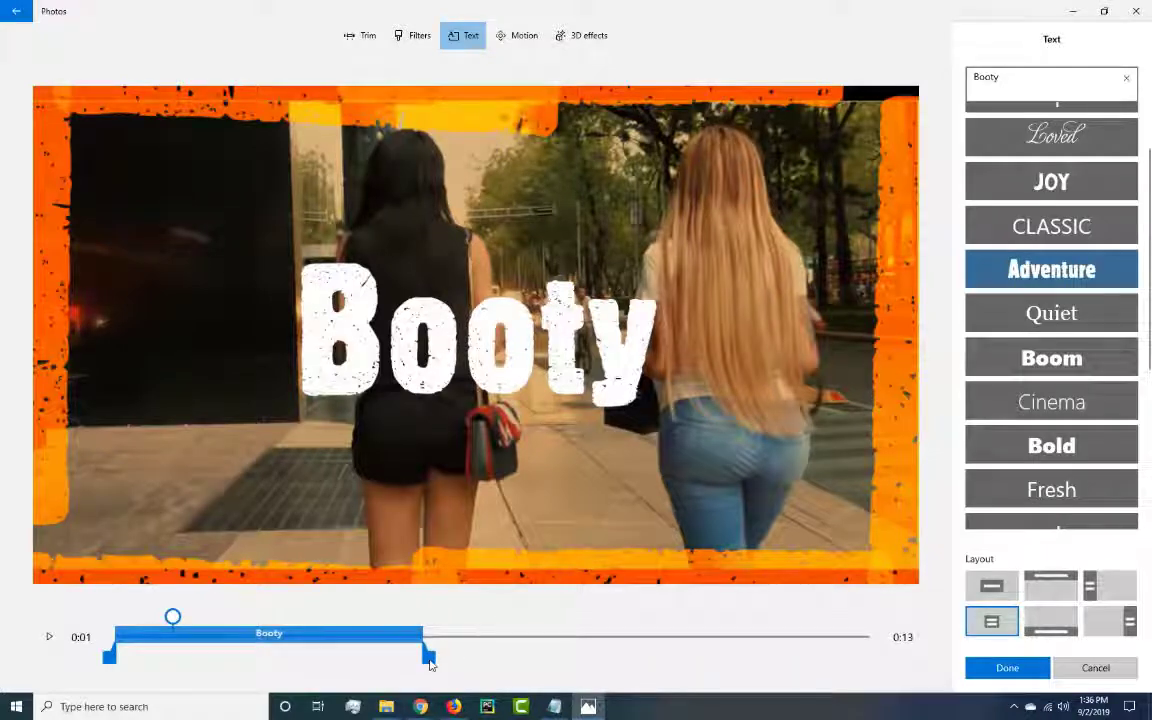
Extend the Booty text to the end of the clip at 0:13, preview it, and save the text.
drag(430, 660, 882, 679)
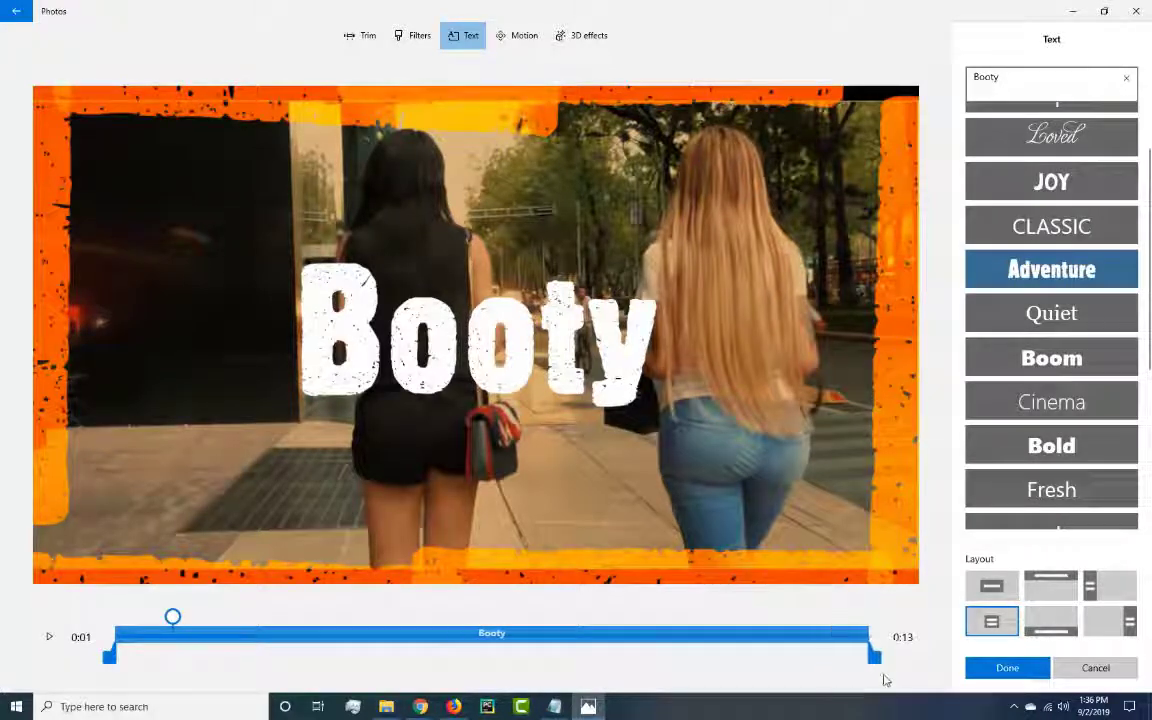
click(49, 642)
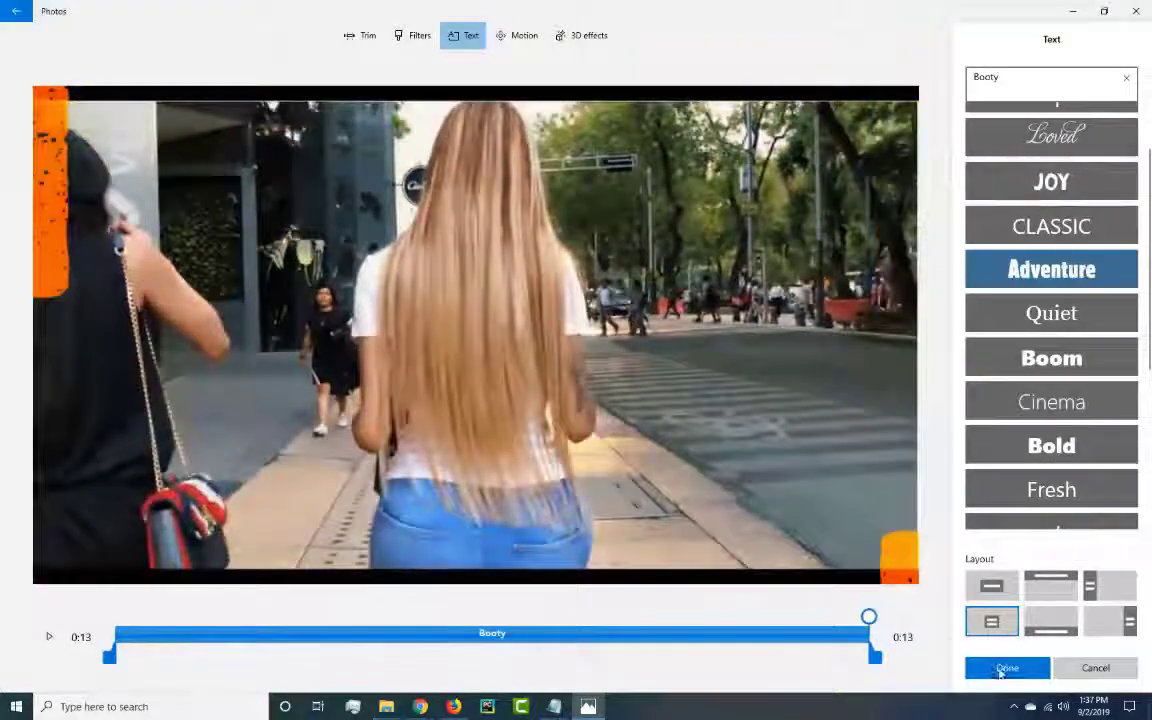
click(1003, 668)
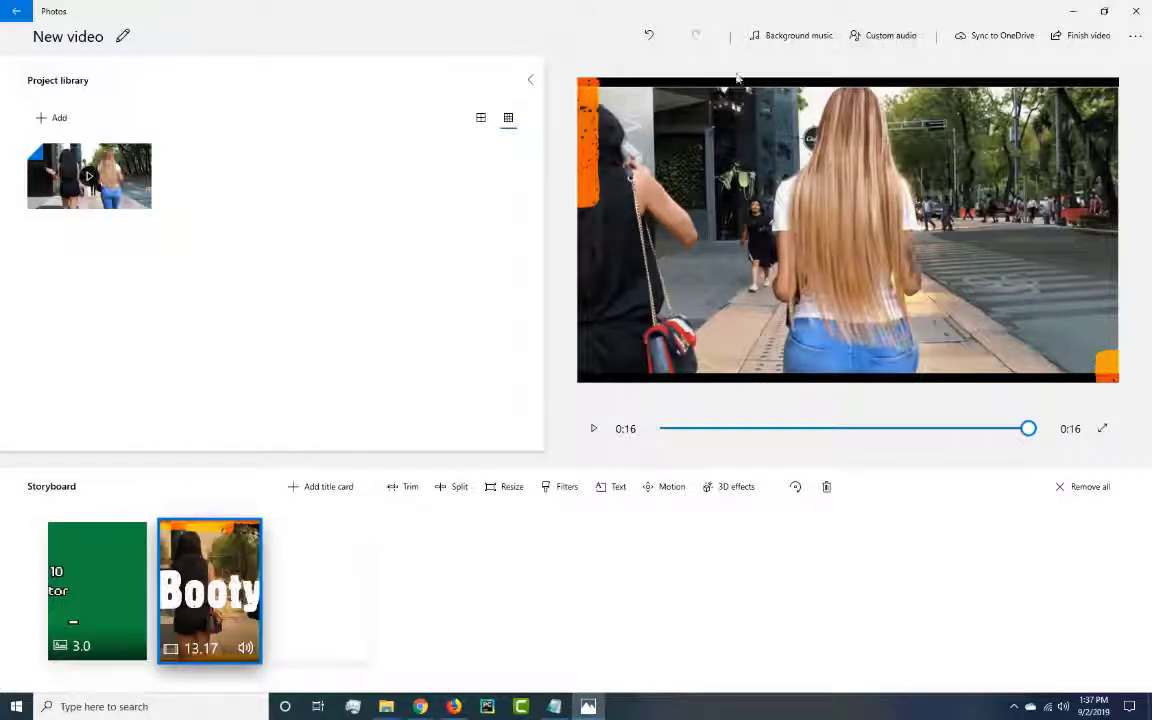
Look through the available background music tracks and close the selection without choosing one.
click(786, 40)
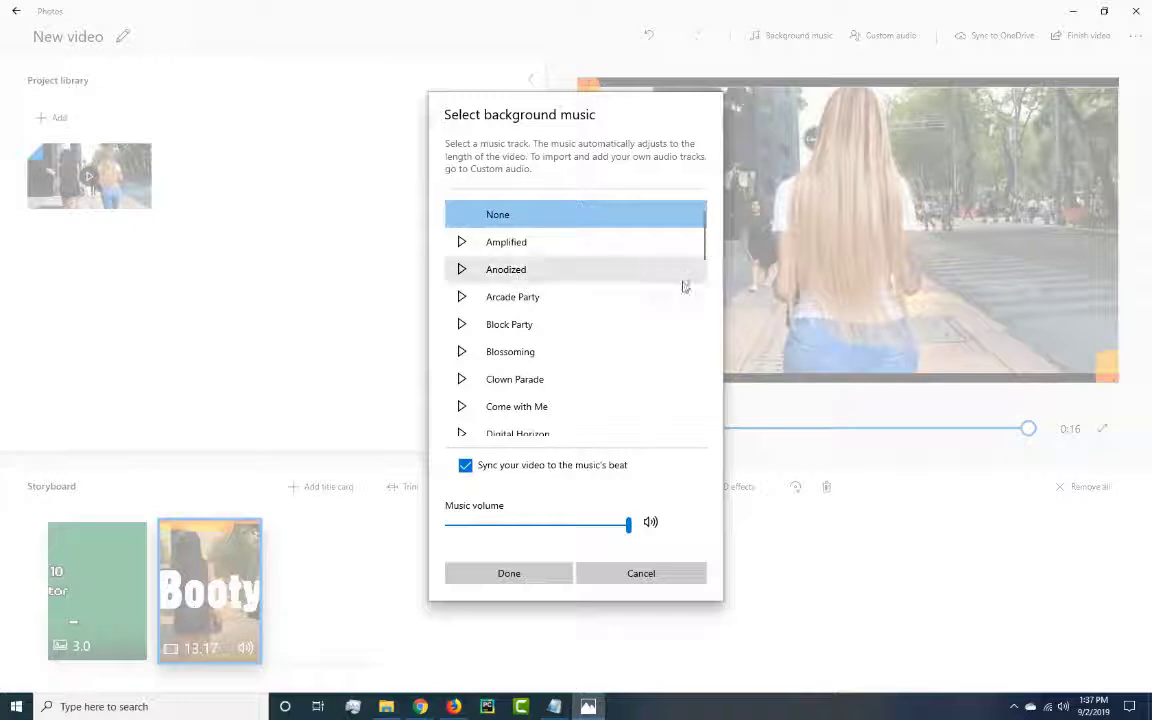
scroll(687, 298, down, 5)
scroll(548, 326, down, 8)
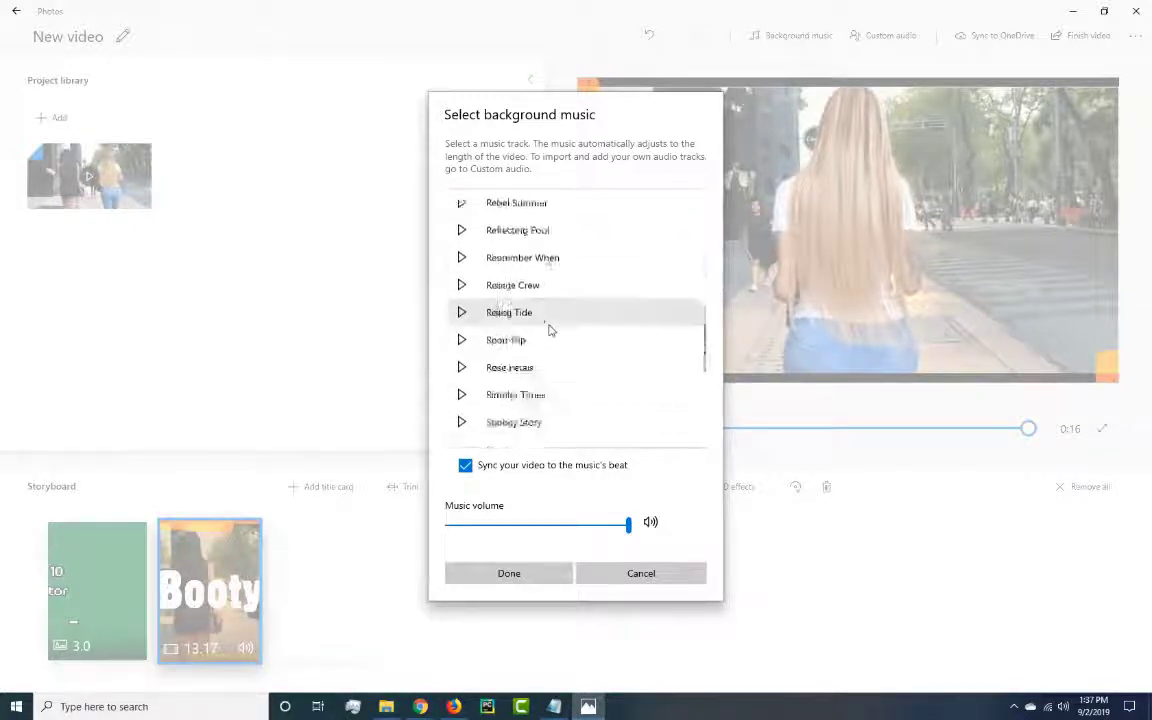
scroll(573, 317, down, 2)
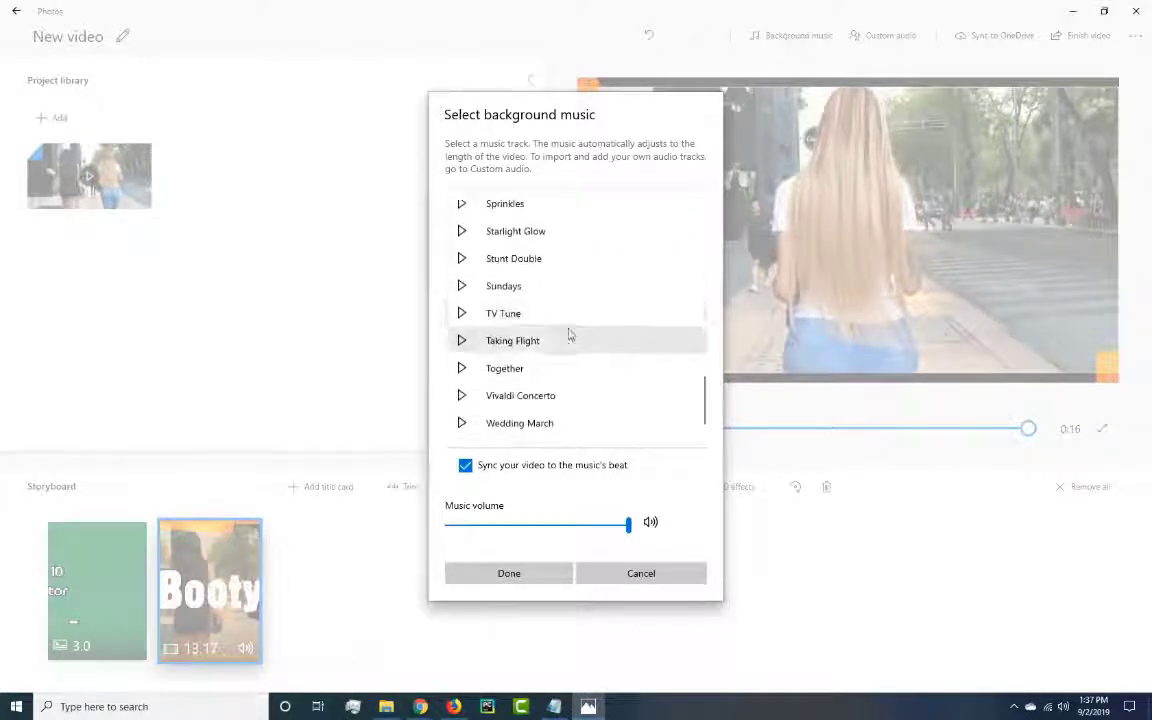
scroll(568, 327, up, 5)
scroll(567, 327, up, 10)
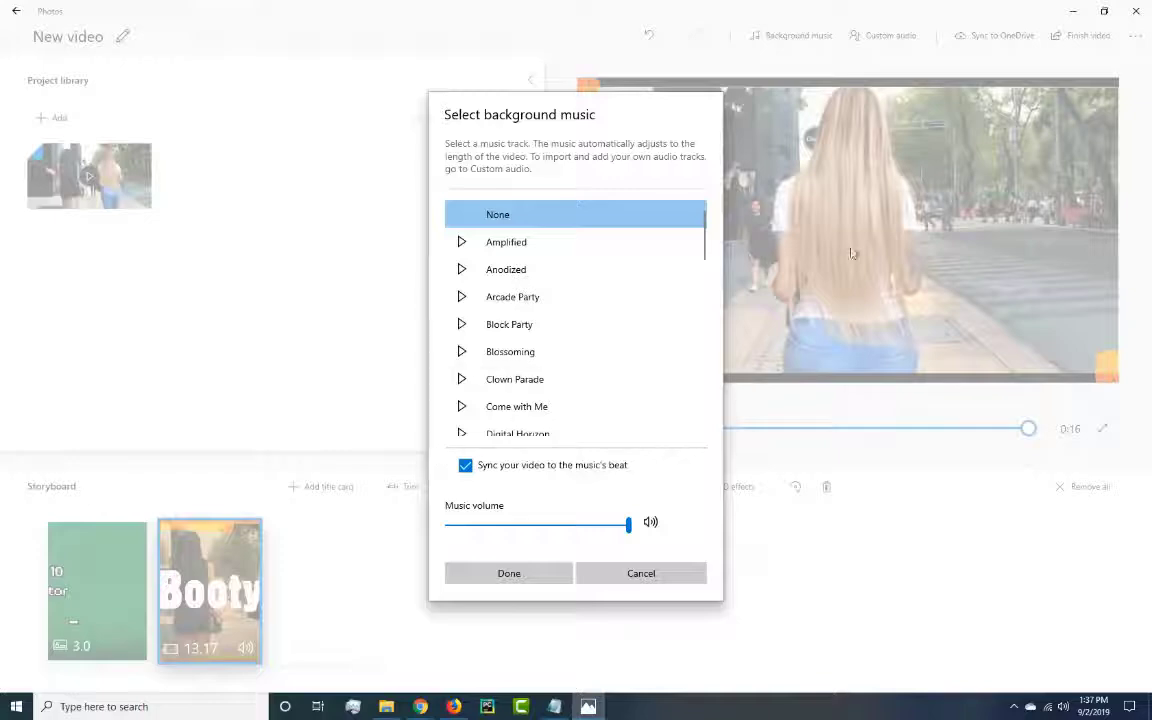
click(642, 572)
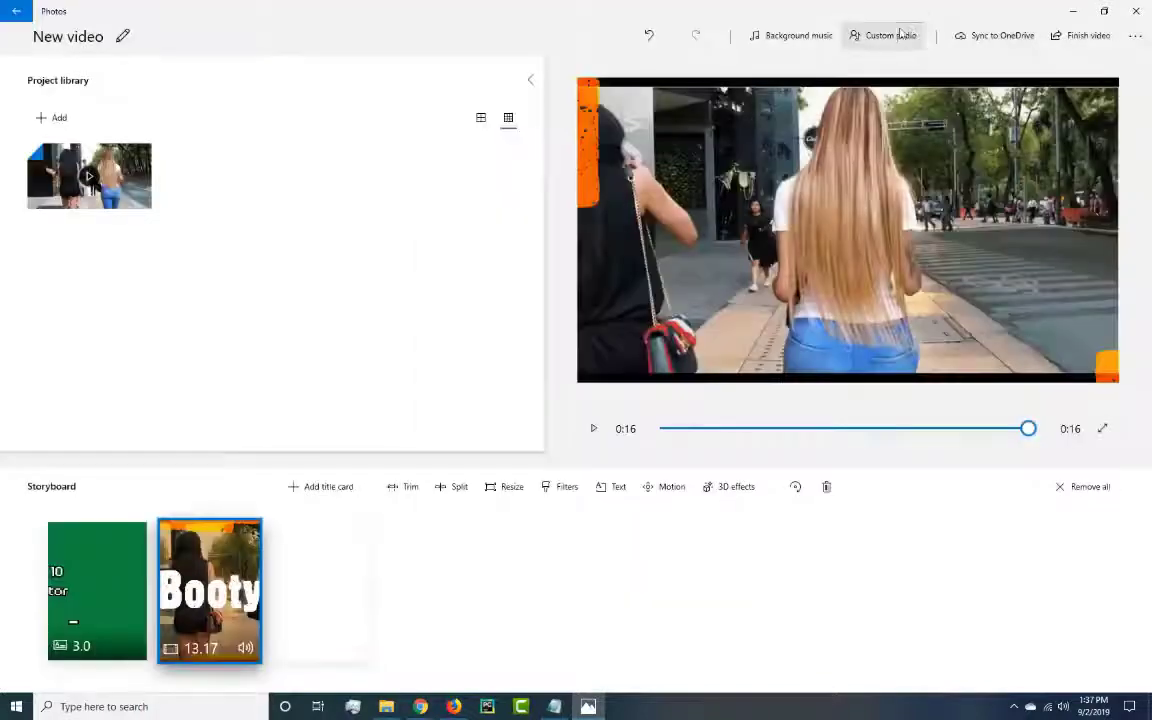
Add the custom audio file "Pat Benatar - In The Heat Of The Night.wav" from the Video Projects folder in Music.
click(893, 36)
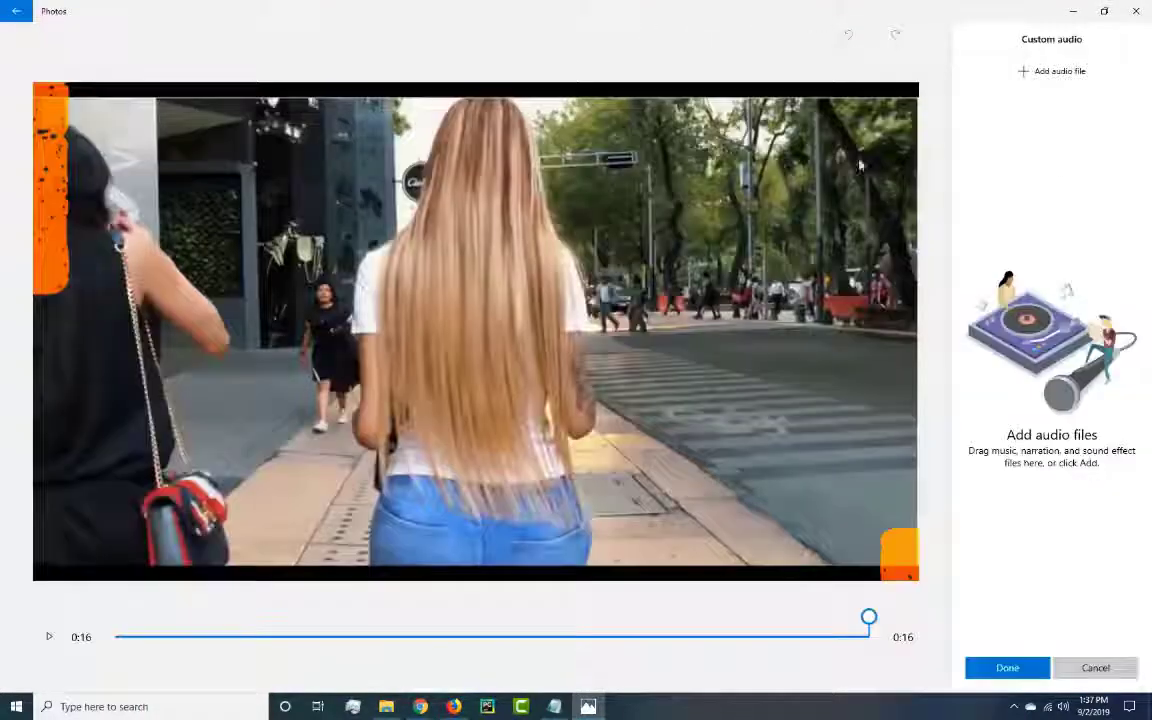
click(1036, 72)
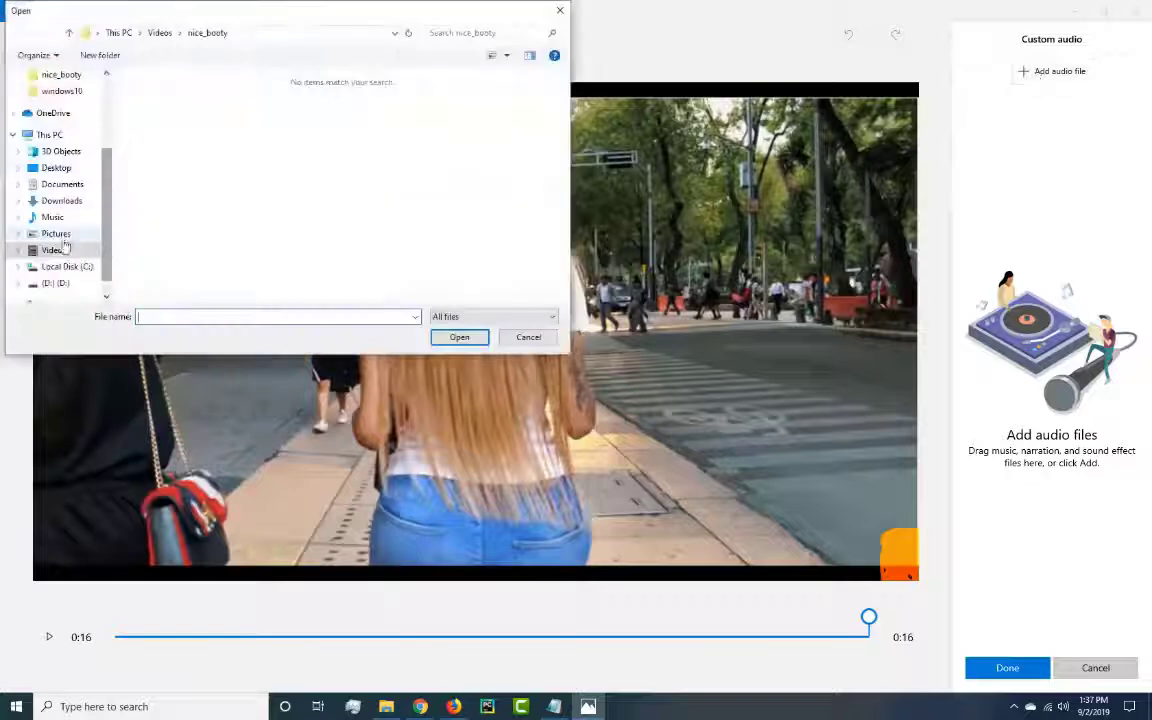
click(58, 218)
click(180, 138)
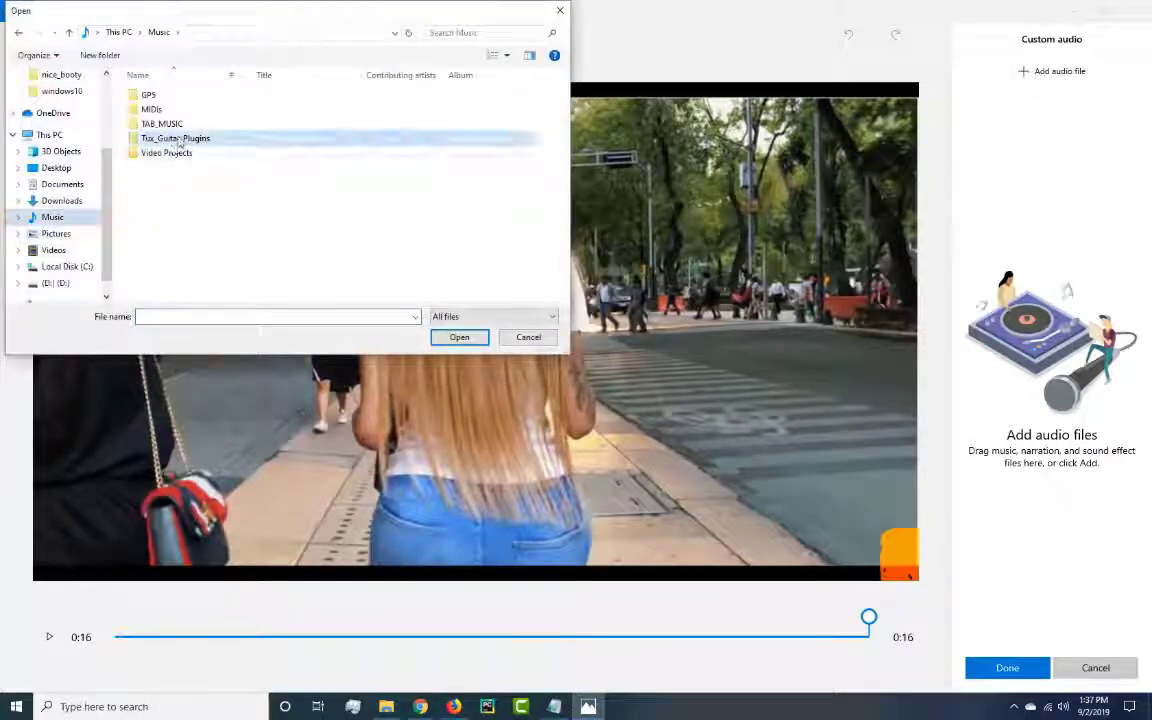
double_click(178, 125)
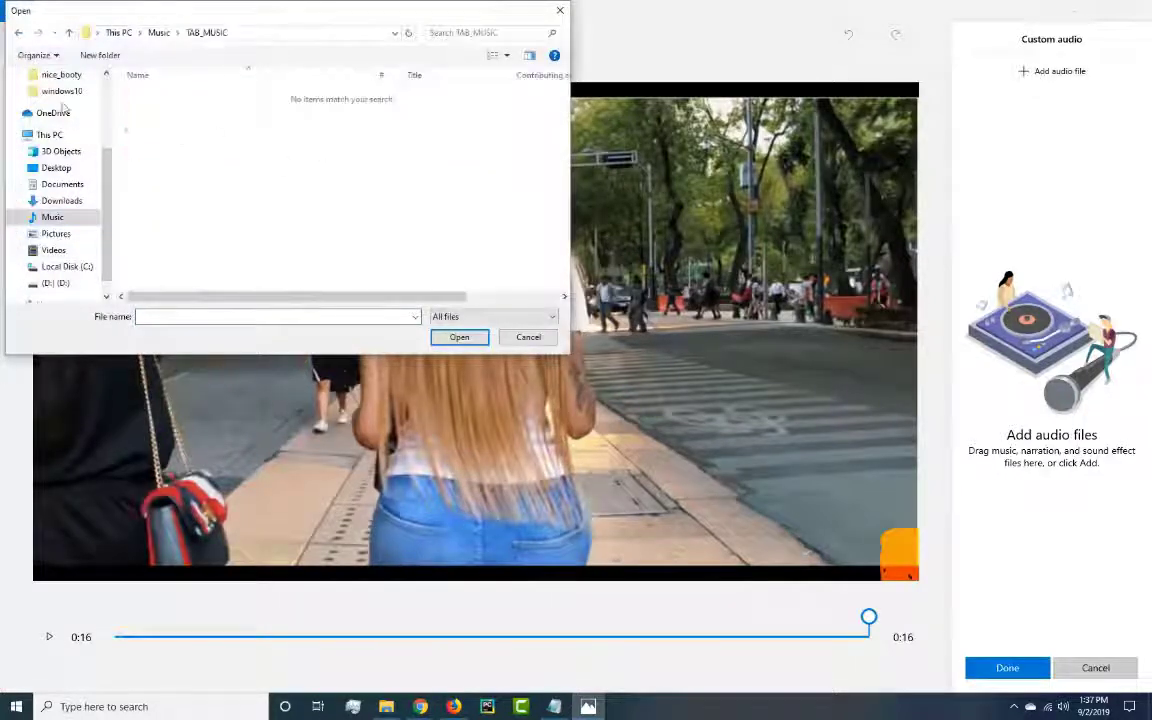
click(18, 32)
double_click(156, 137)
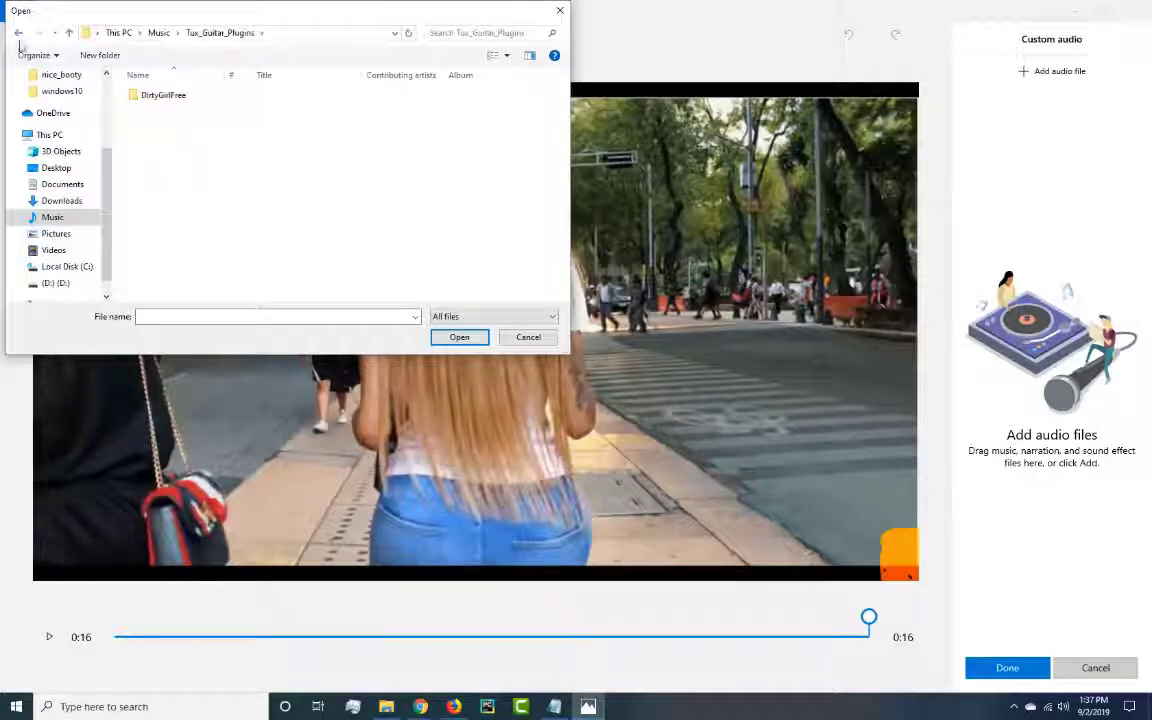
click(18, 32)
double_click(167, 153)
click(186, 96)
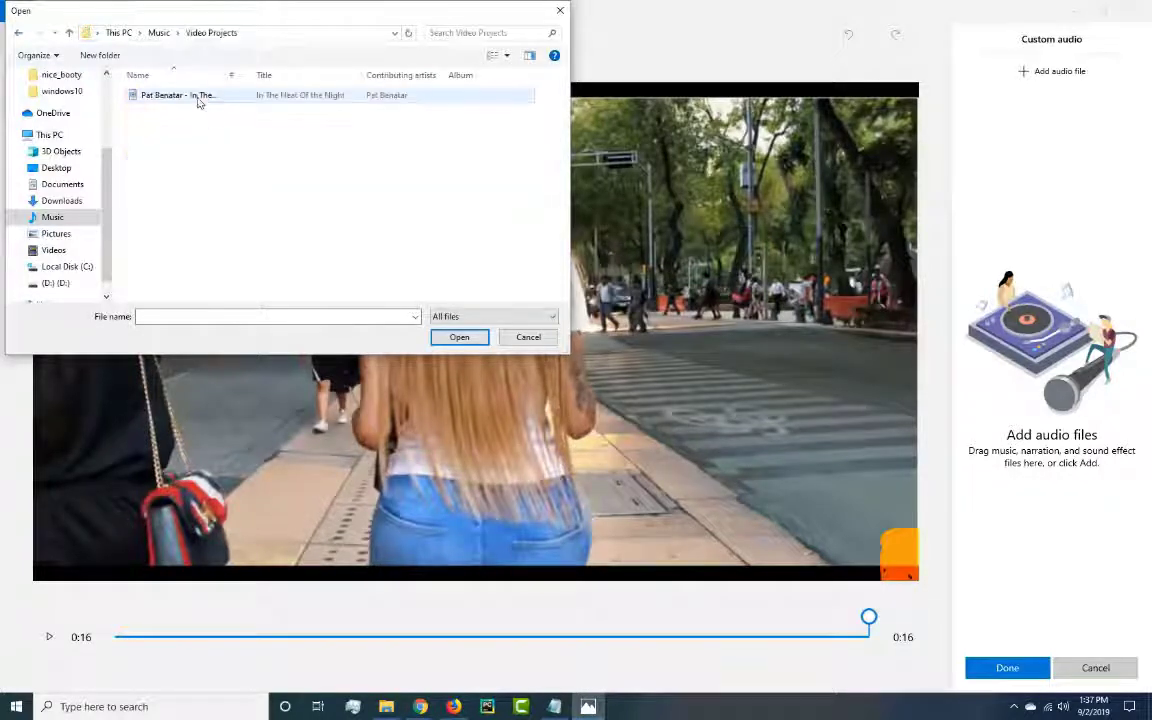
click(455, 338)
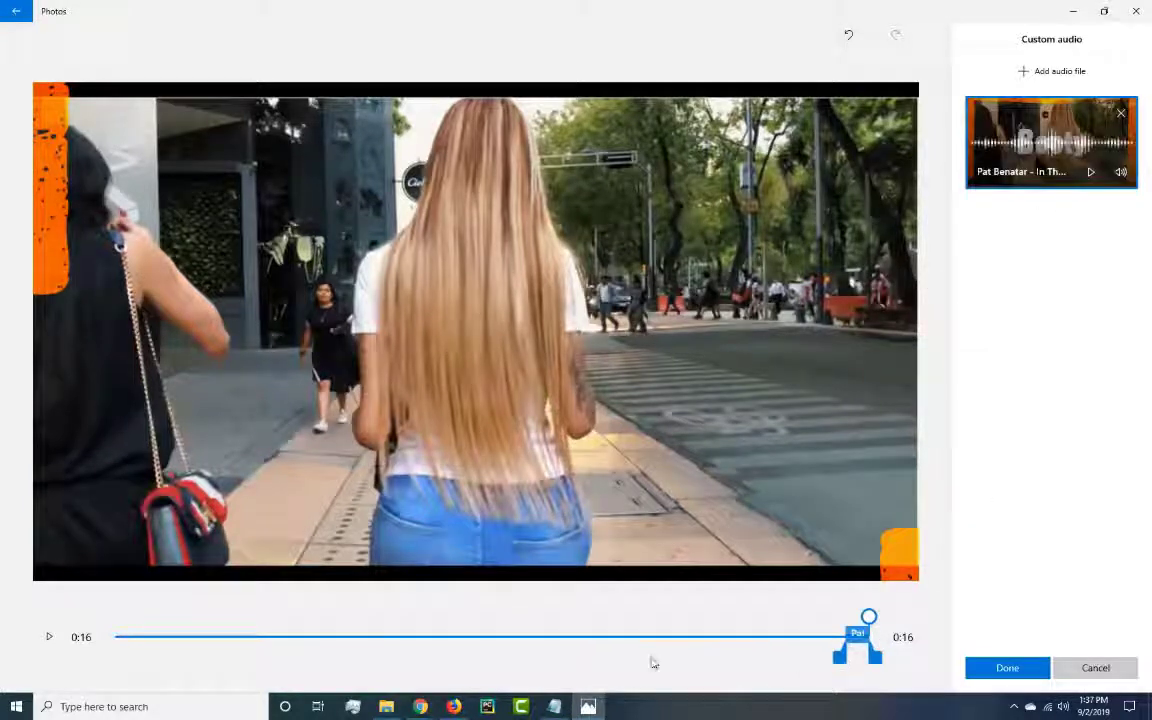
Stretch the custom audio track over the whole video from 0:00 to 0:16, preview it, and save the audio.
mouse_move(857, 648)
mouse_down()
mouse_move(278, 648)
mouse_move(118, 634)
mouse_up()
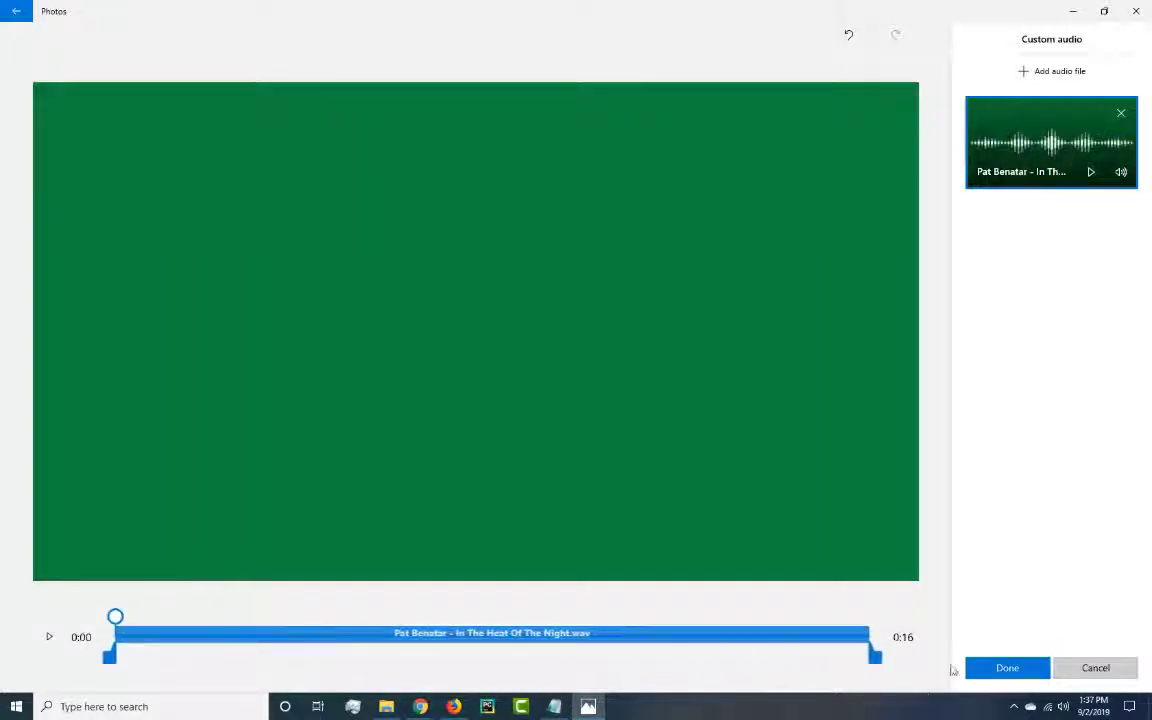
click(49, 640)
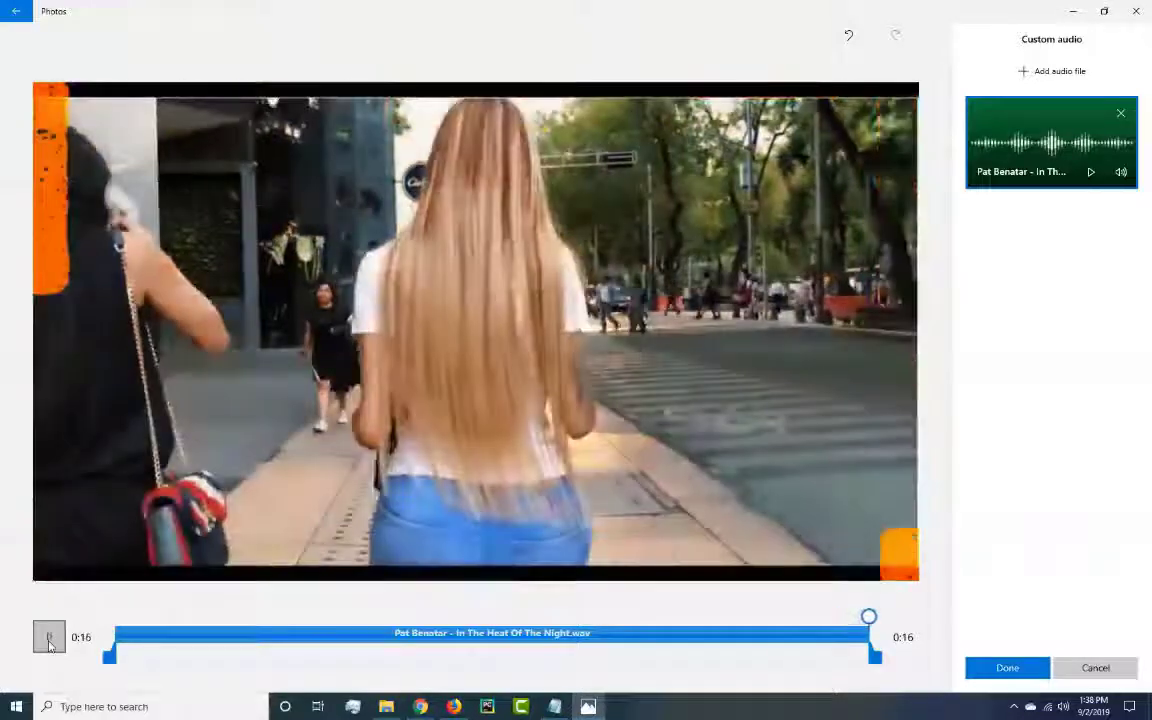
click(1025, 671)
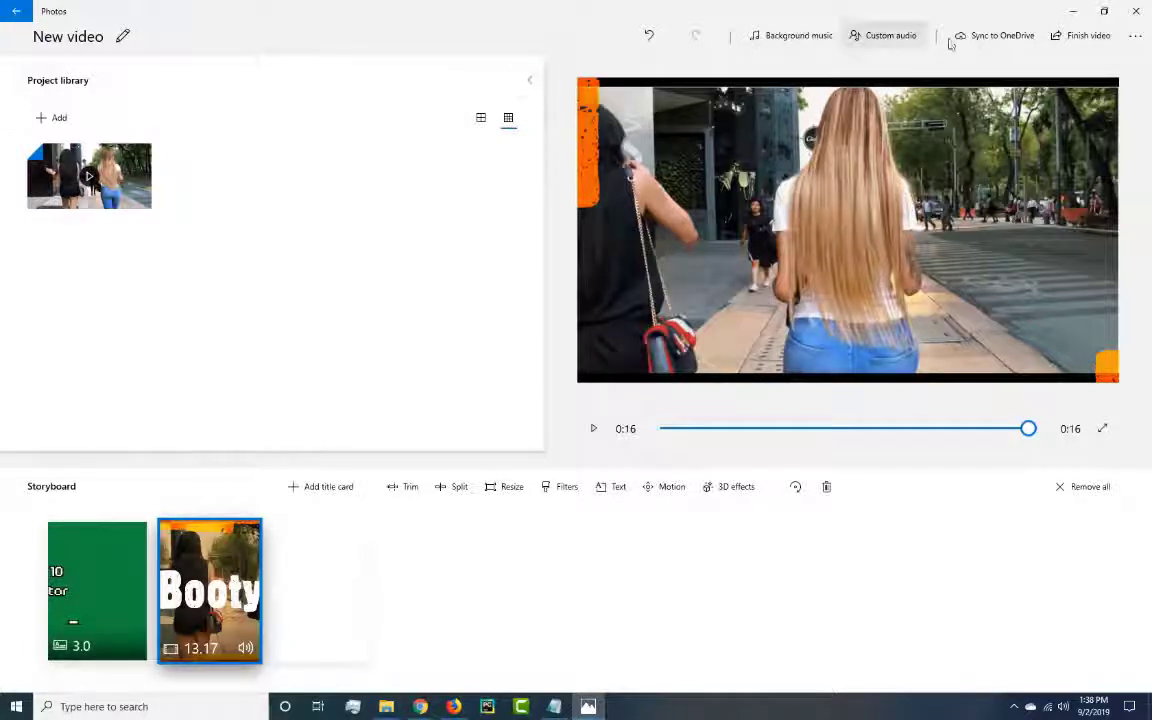
Look at the available sources for adding media to the project library and dismiss the choices.
click(52, 117)
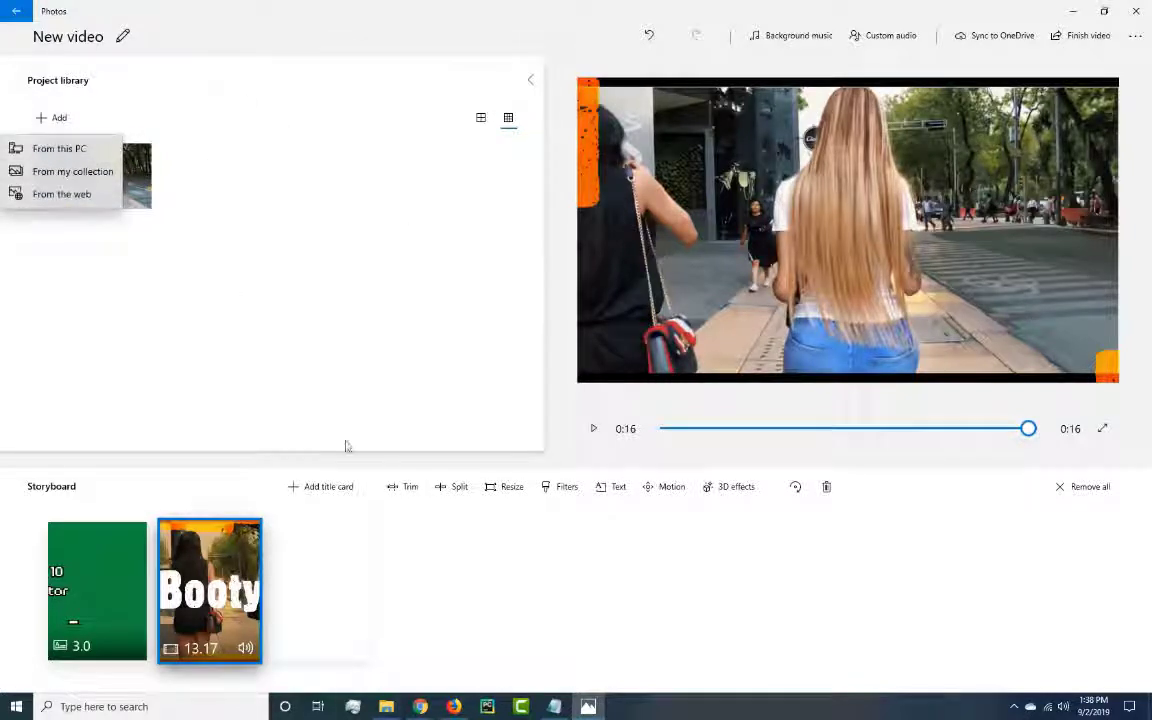
click(369, 314)
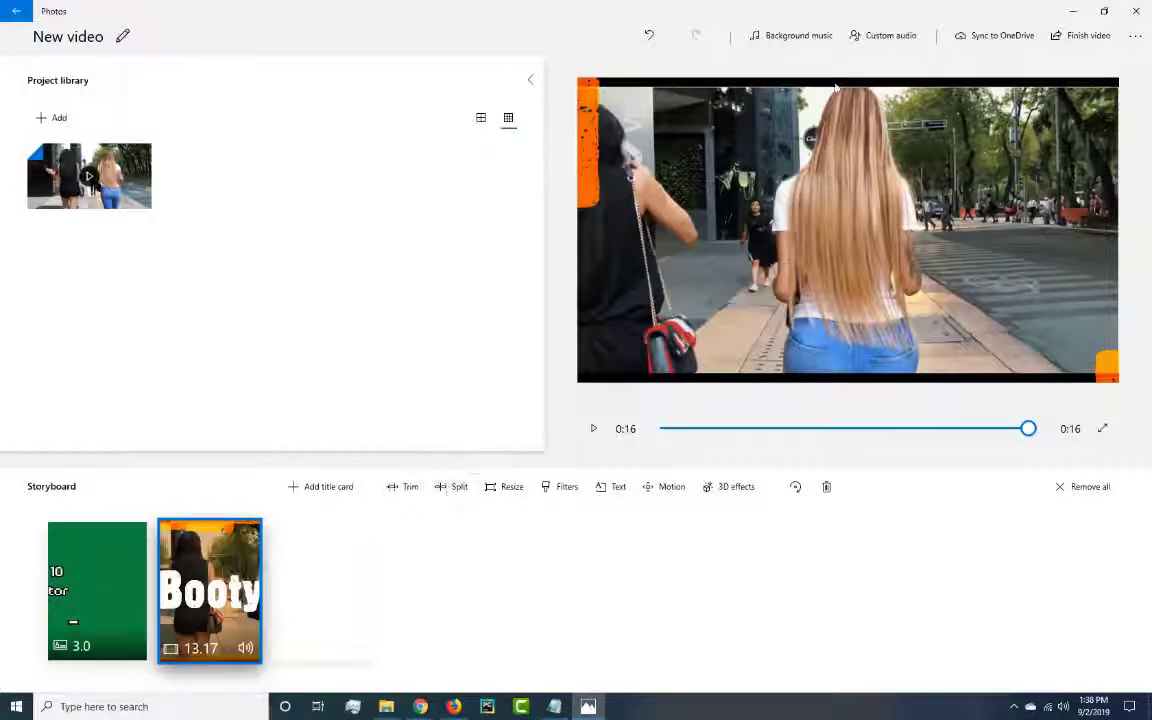
Start finishing the video at High 1080p quality and review the hardware-accelerated encoding option, leaving it off.
click(1094, 38)
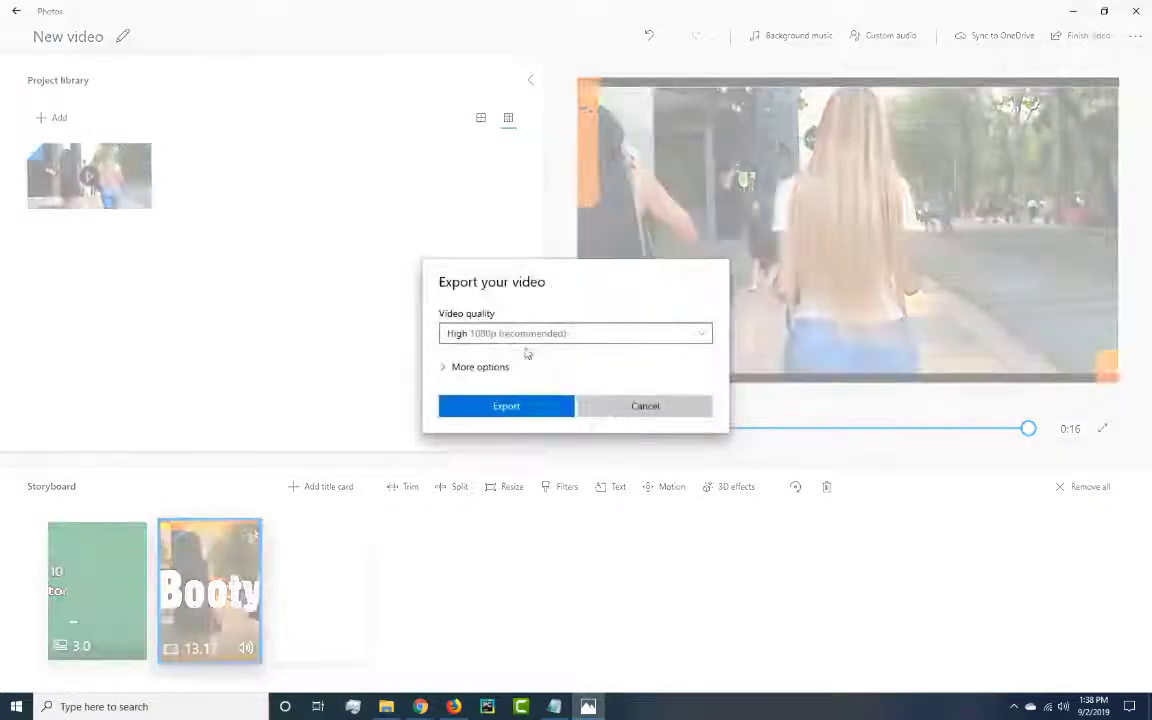
click(444, 368)
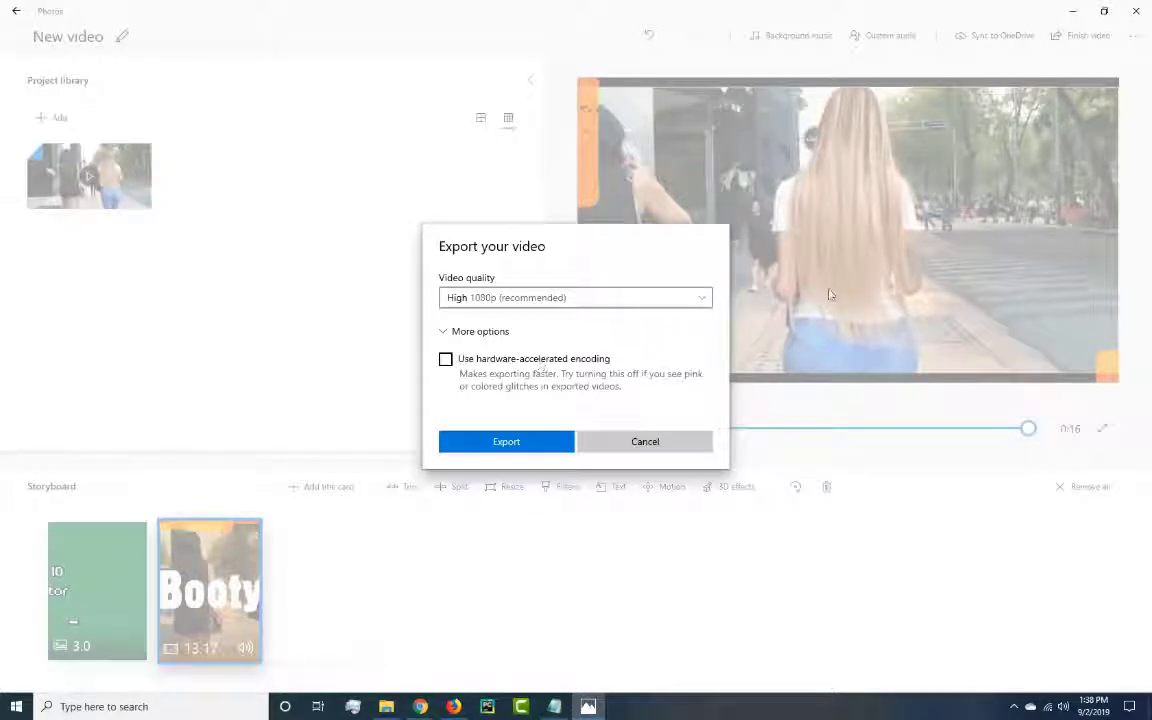
click(445, 335)
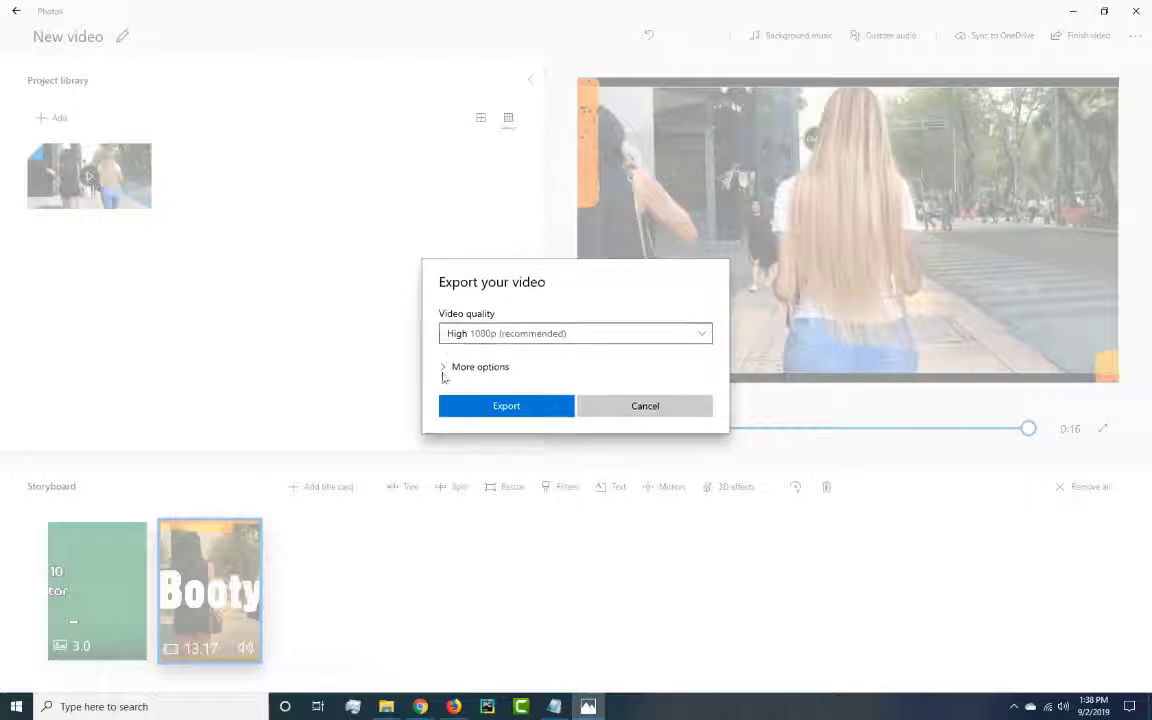
click(443, 367)
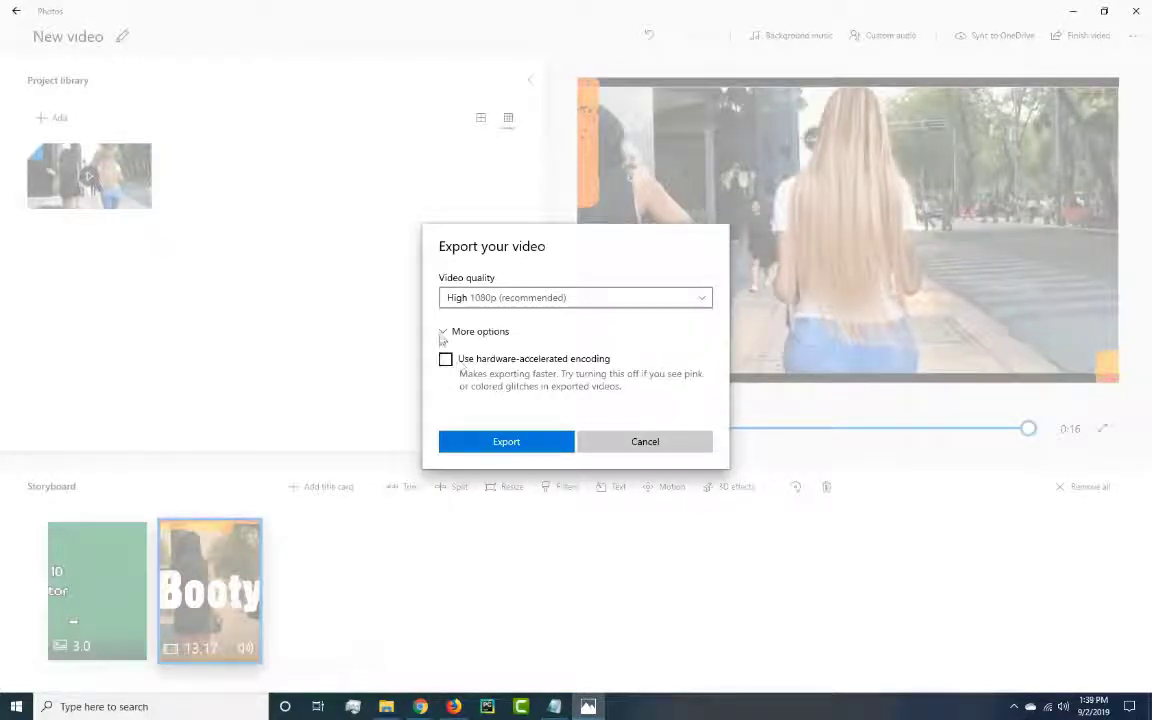
click(441, 337)
Export the video under the file name "newfile" in the windows10 folder of Videos.
click(491, 406)
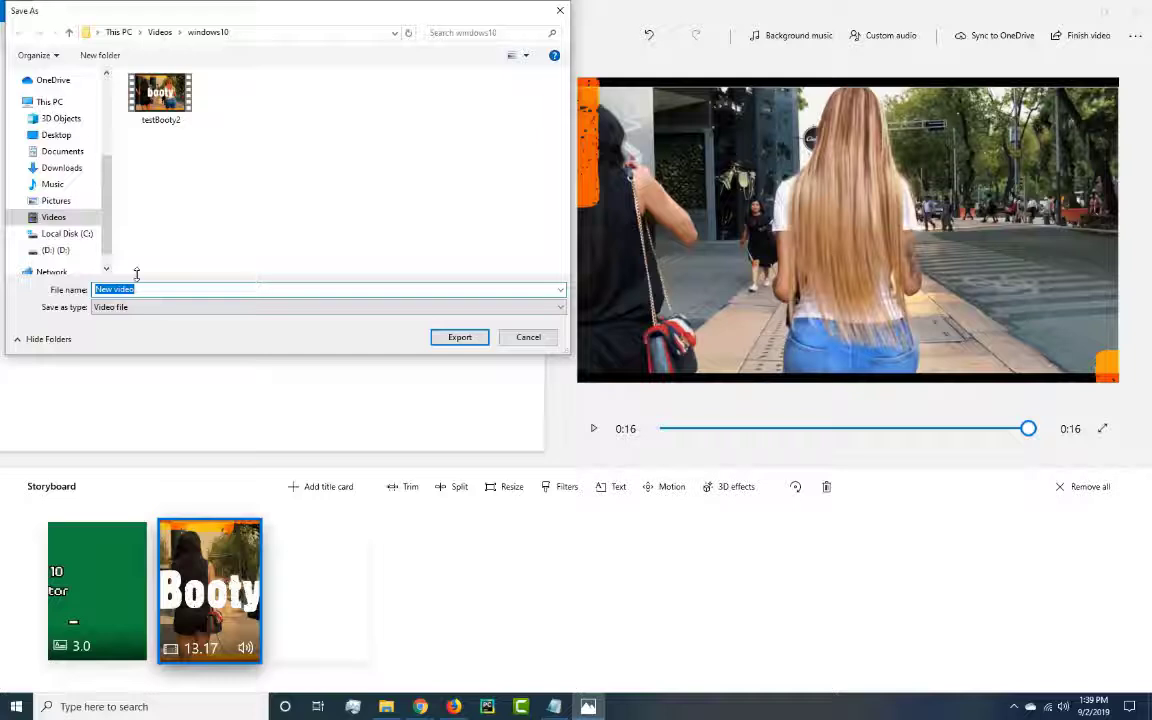
text(newfile)
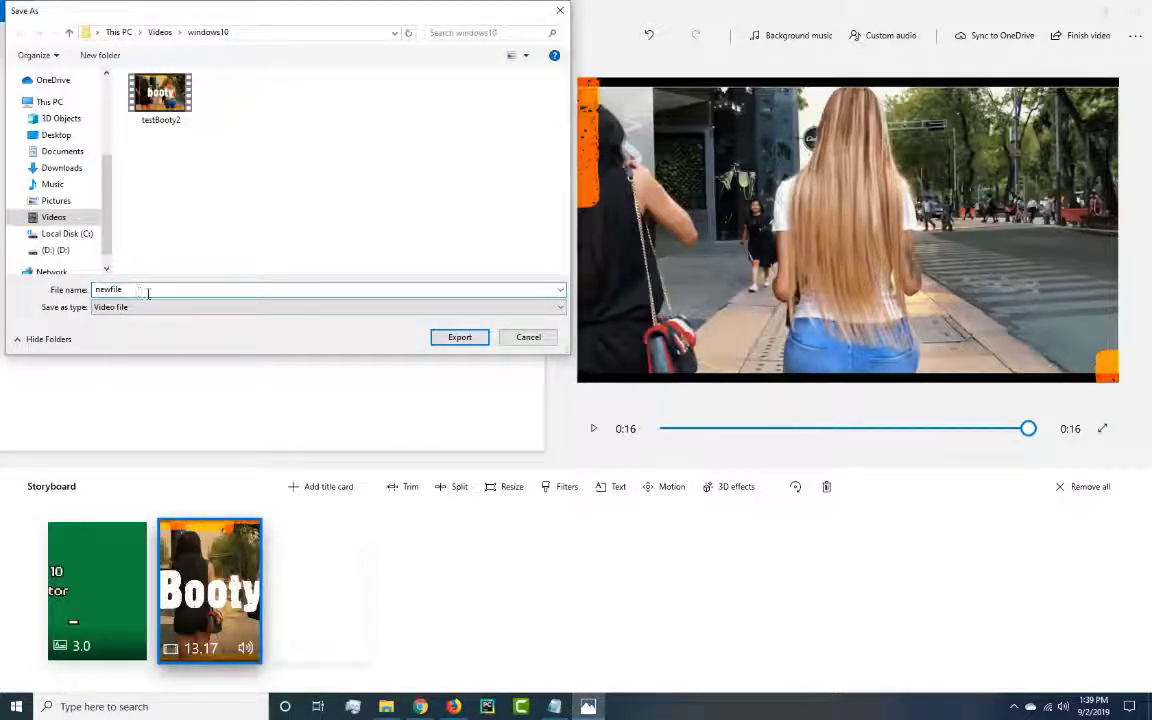
drag(138, 289, 94, 290)
click(186, 291)
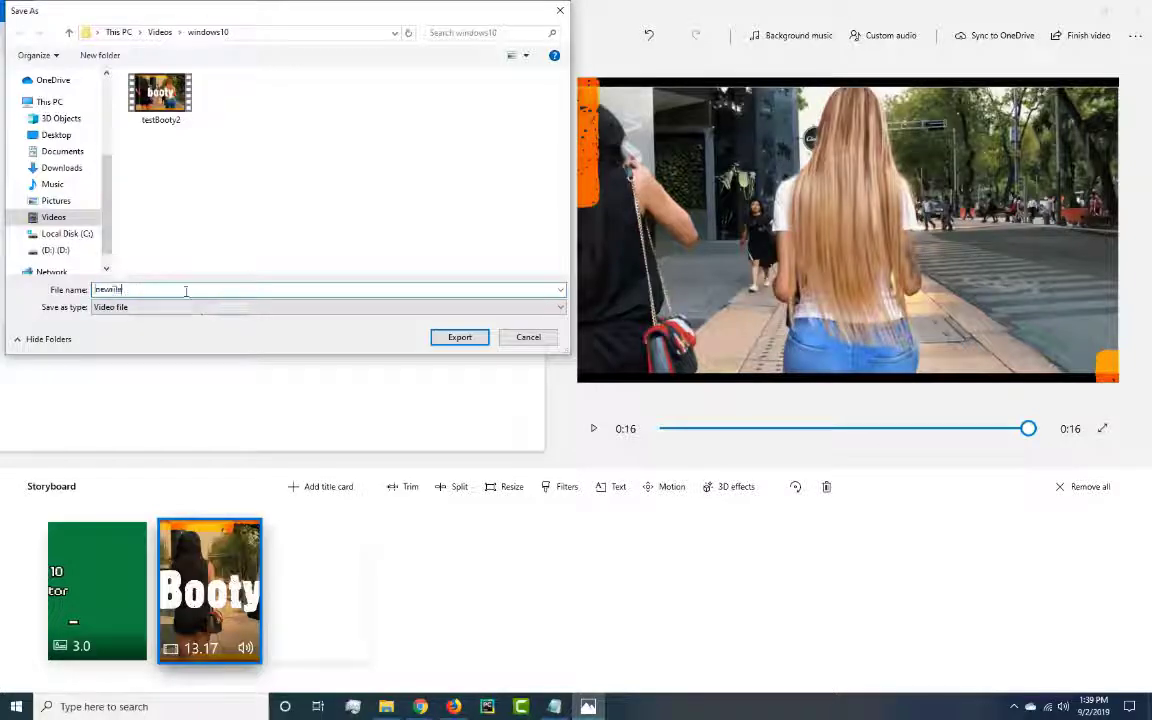
click(460, 340)
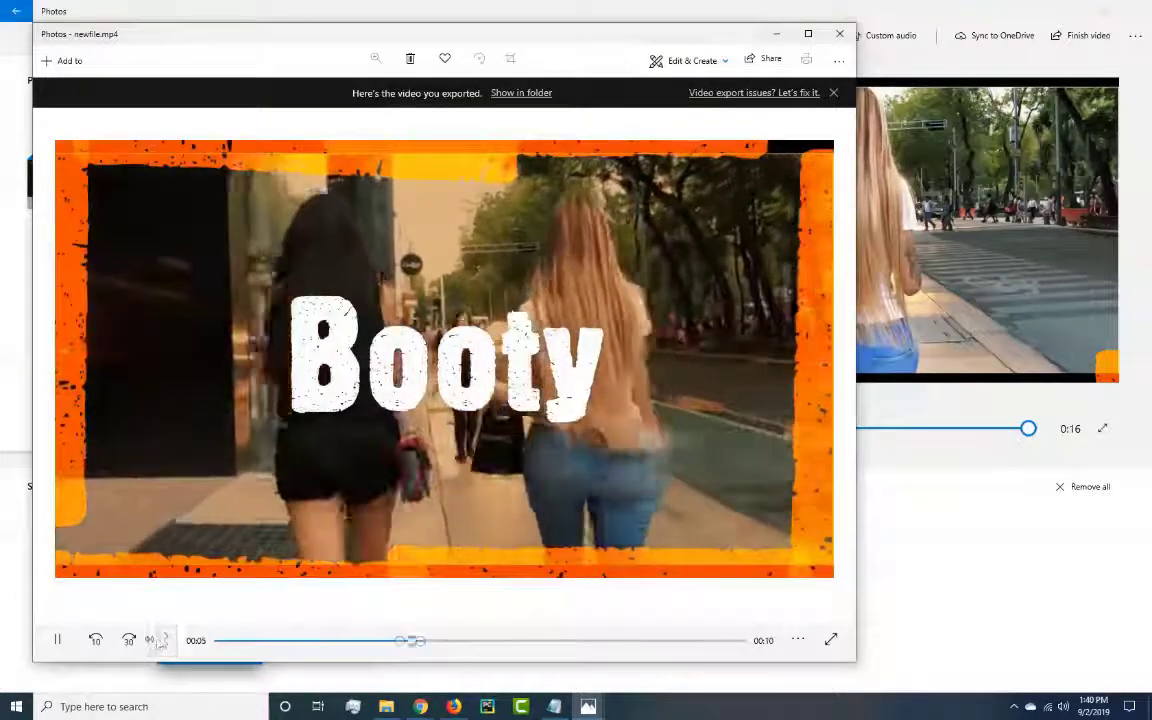
Watch the exported newfile.mp4 with the playback volume lowered to 44, and close both the player and the video editor.
mouse_move(152, 640)
click(188, 596)
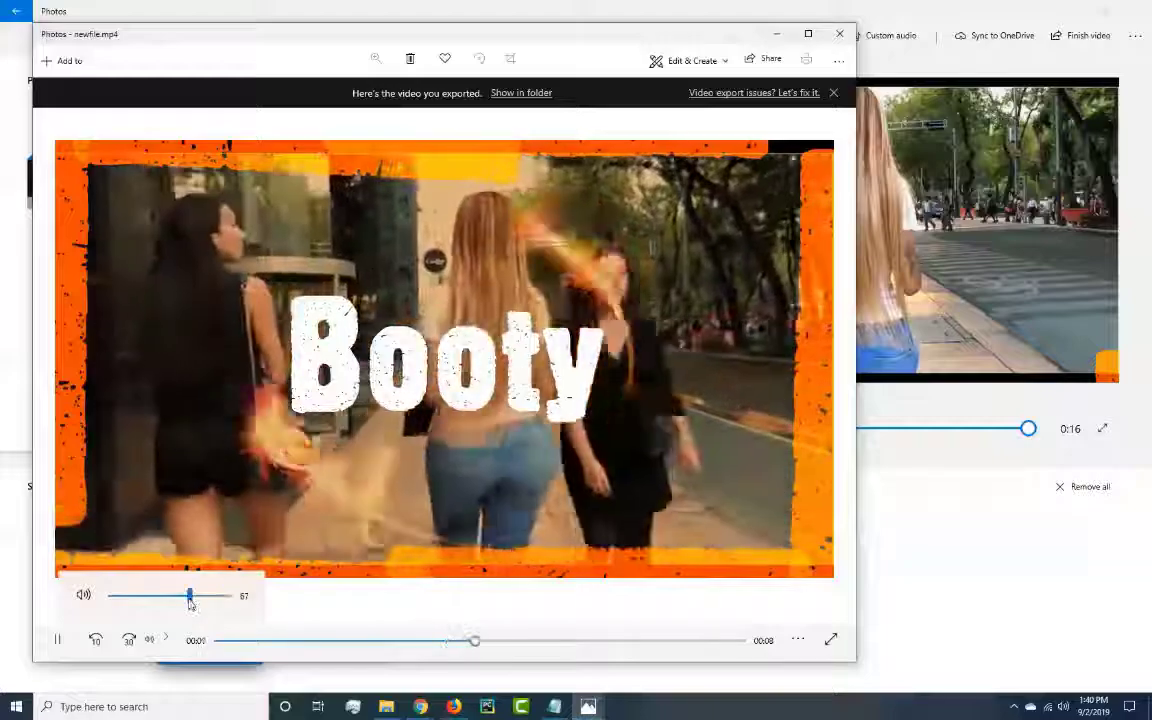
click(163, 596)
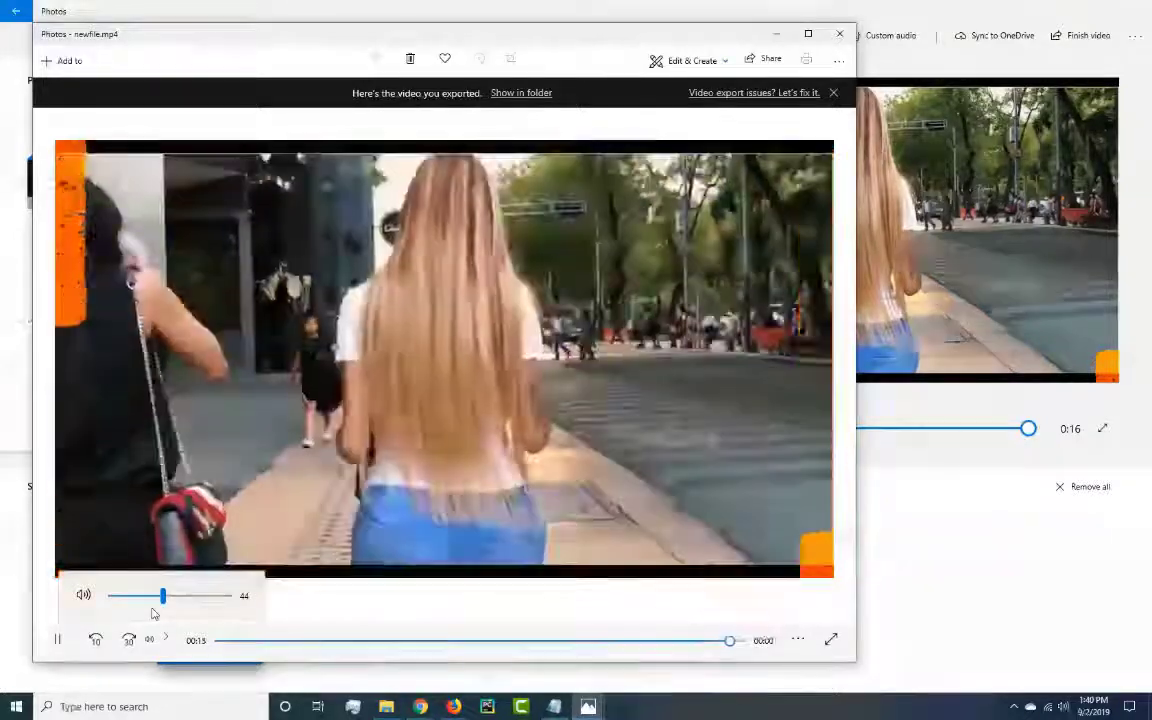
click(840, 33)
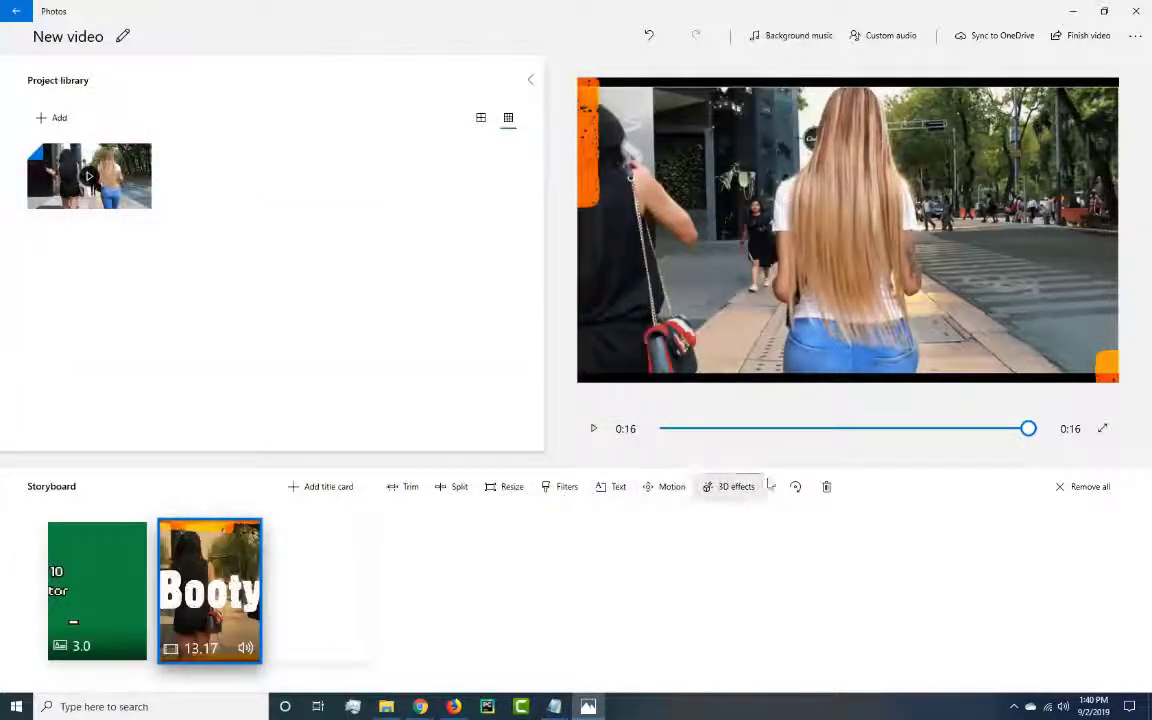
click(1141, 11)
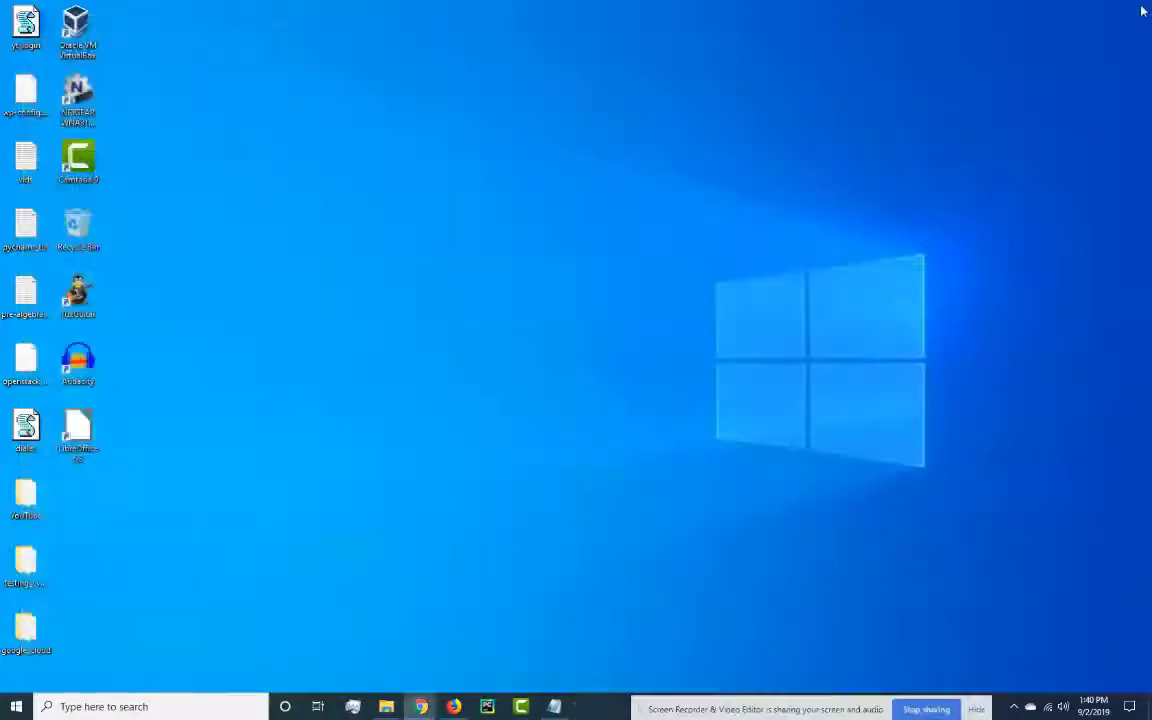